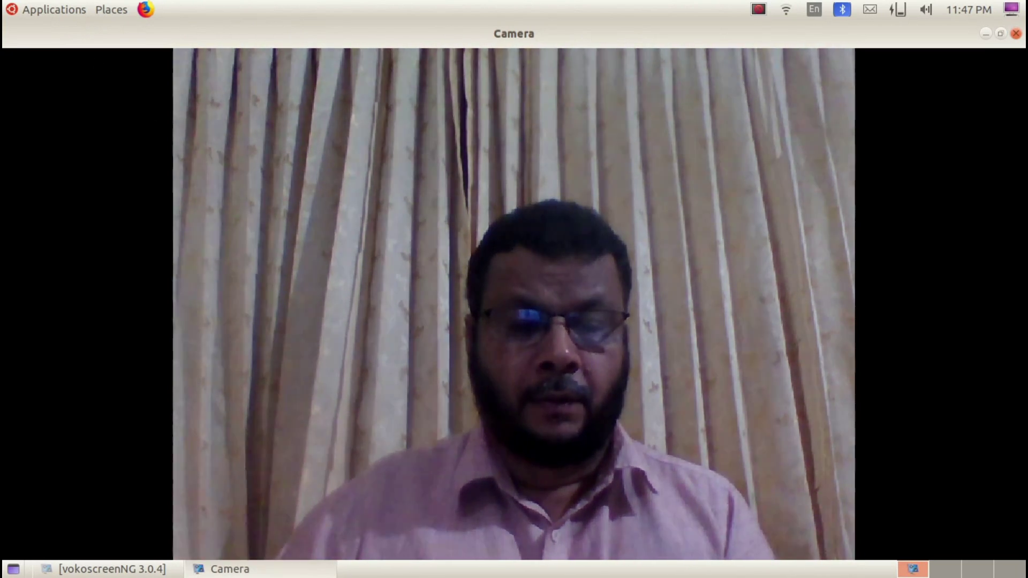
Hide the camera window and launch GeoGebra from the Education programs, with its window maximized
click(228, 569)
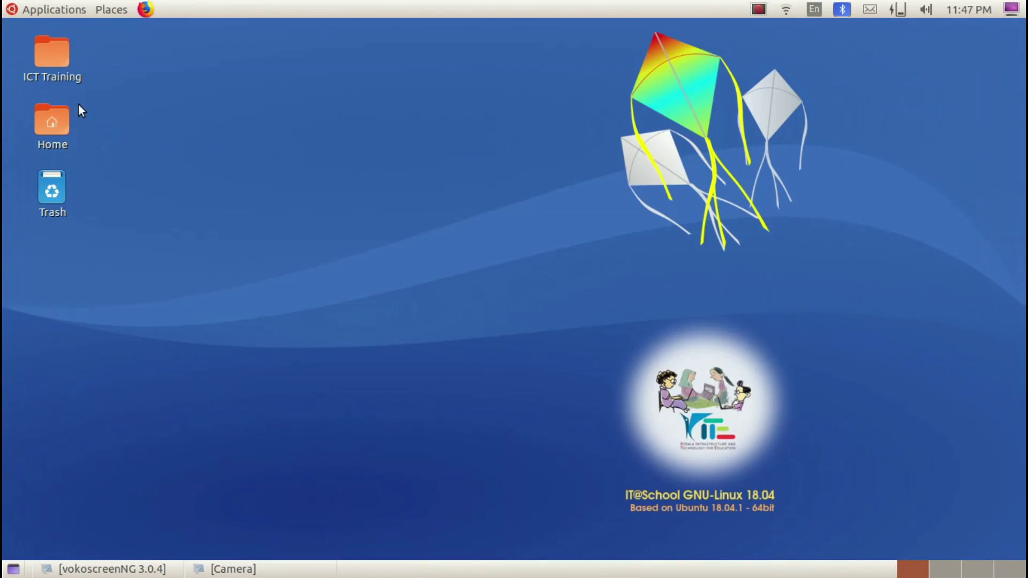
click(45, 9)
mouse_move(46, 54)
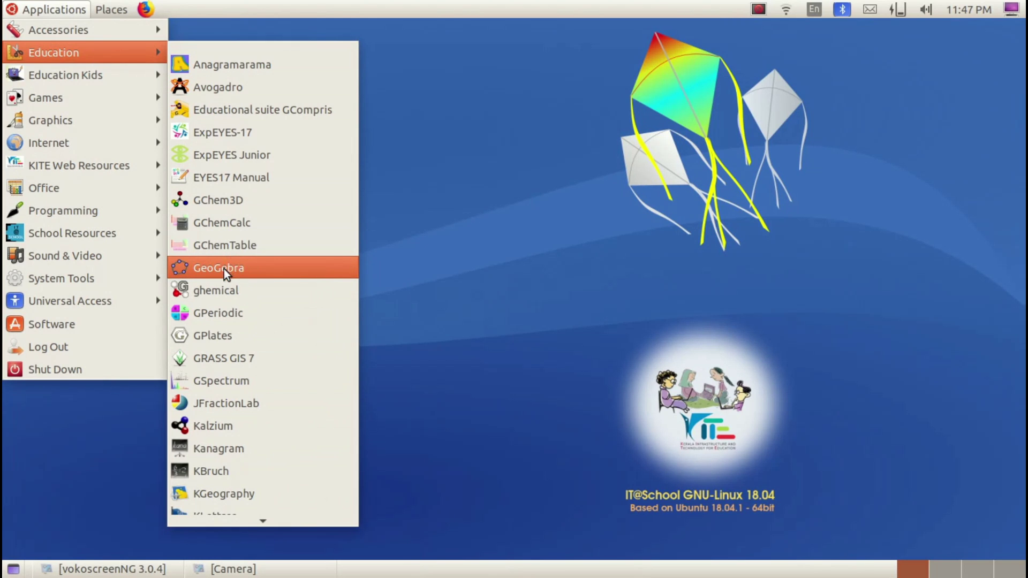
click(224, 269)
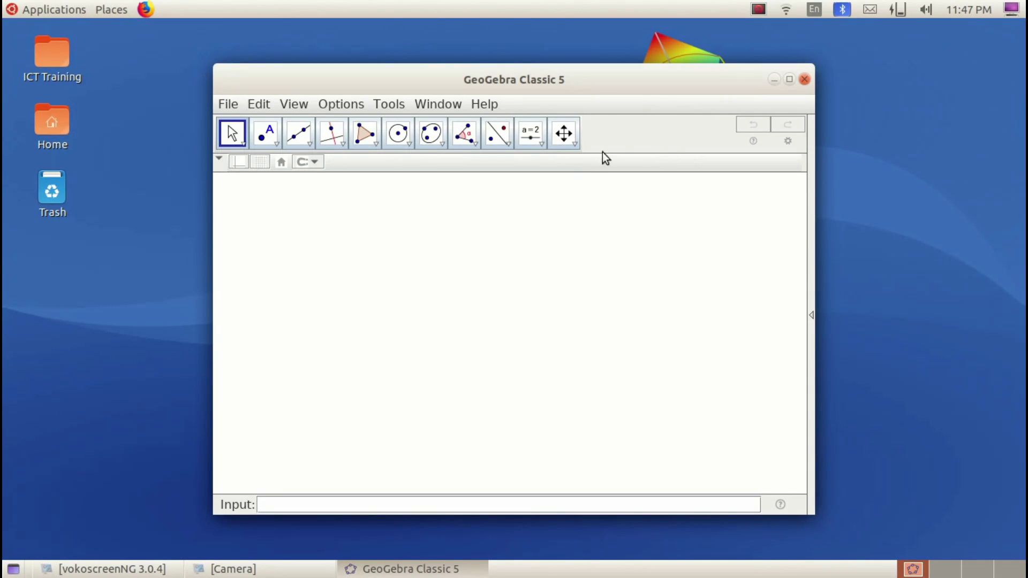
click(790, 79)
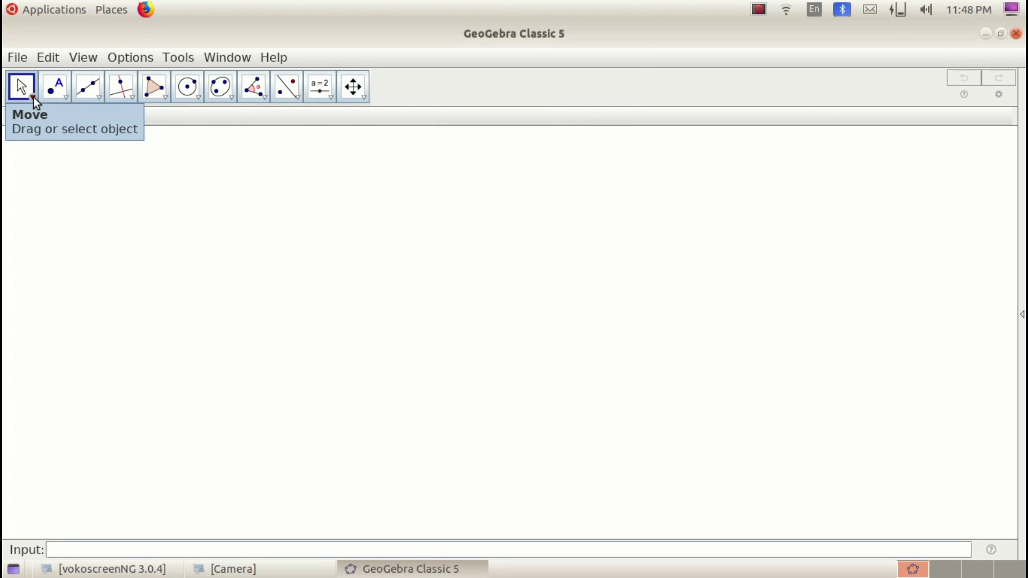
Examine the tools in each toolbox, from Move, Point, Line and Polygon through to Angle, Slider and Move Graphics View
click(34, 97)
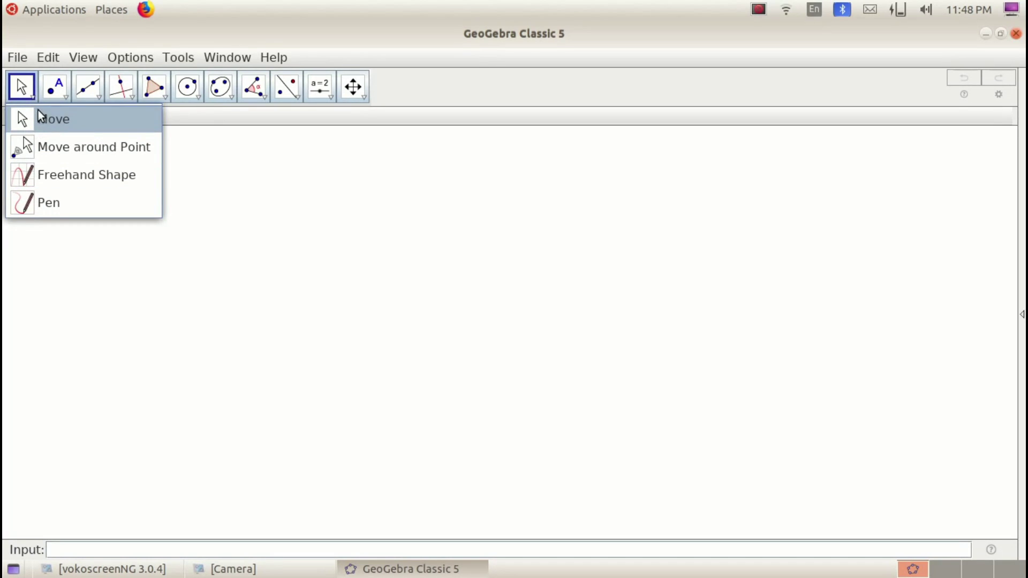
click(61, 91)
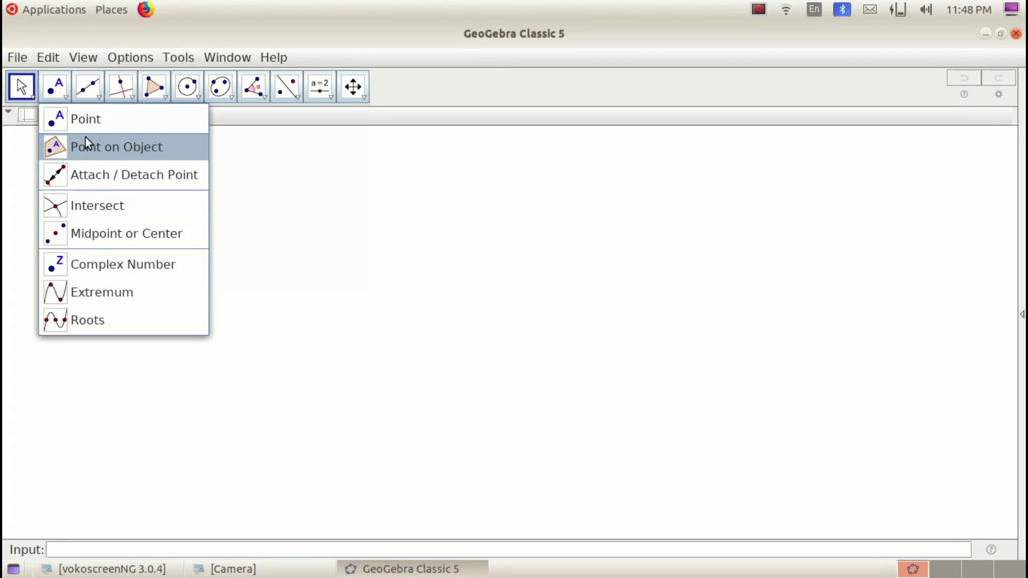
click(99, 96)
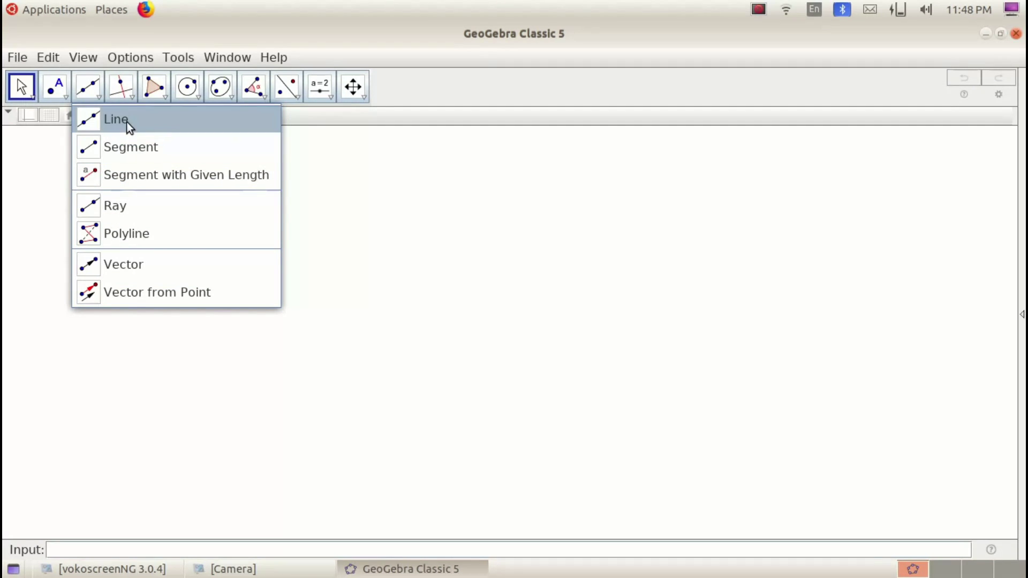
click(127, 99)
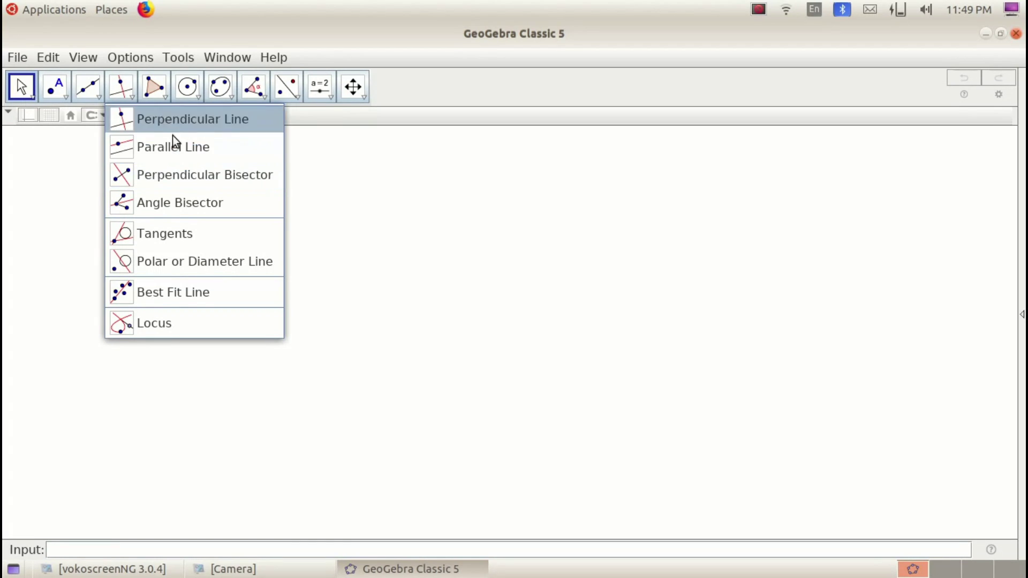
click(167, 98)
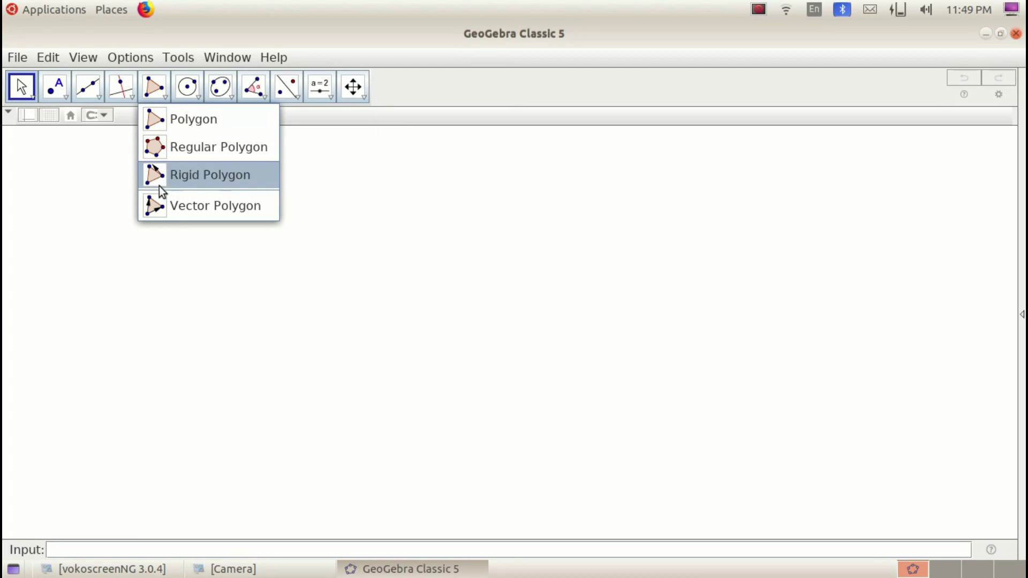
click(171, 102)
click(164, 100)
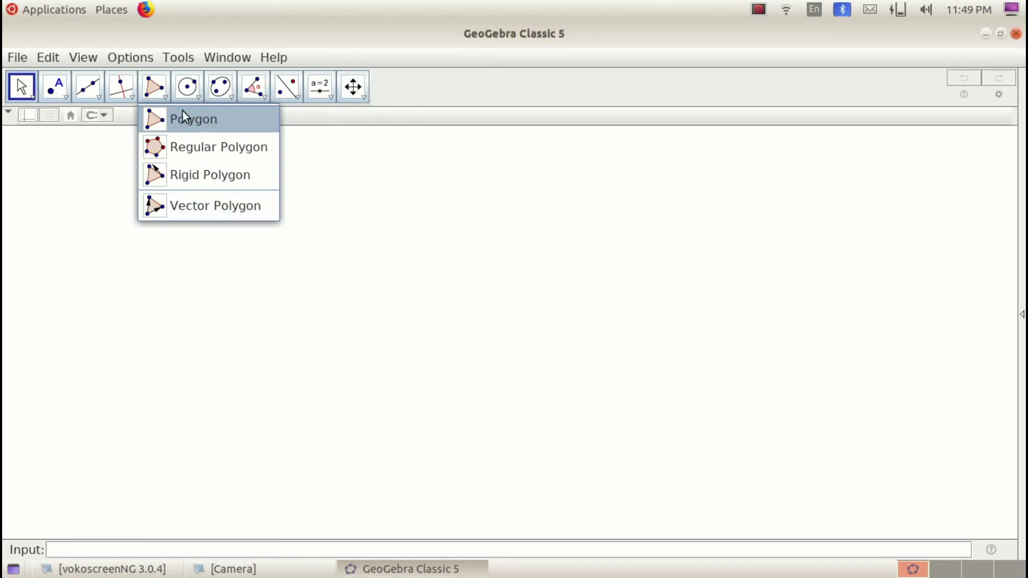
mouse_move(190, 99)
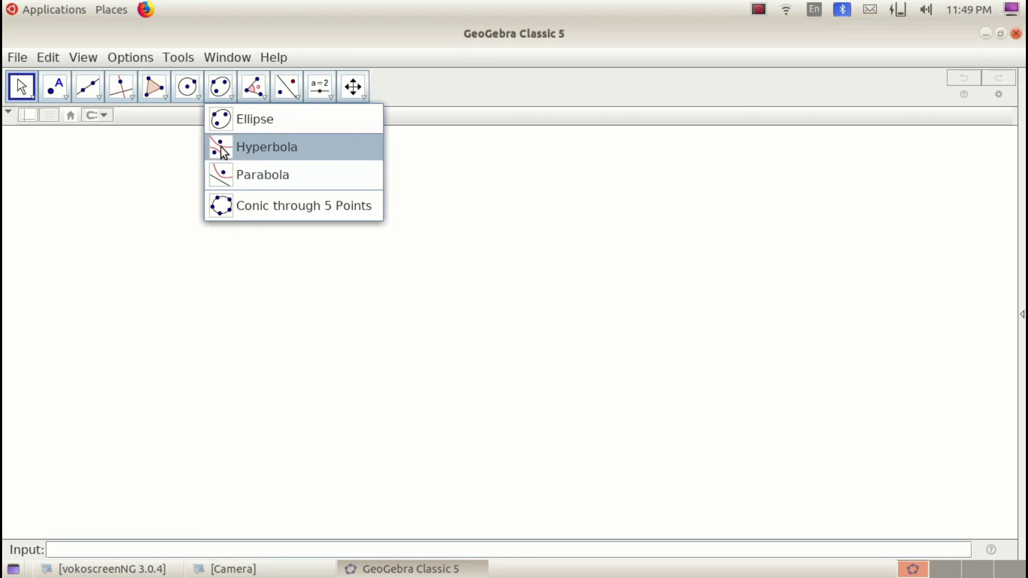
mouse_move(259, 98)
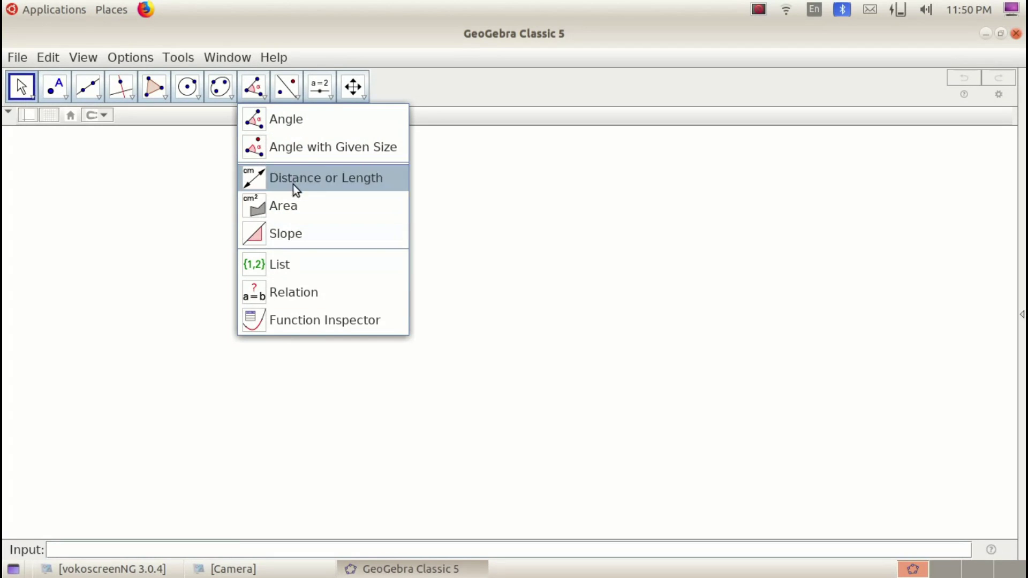
click(298, 98)
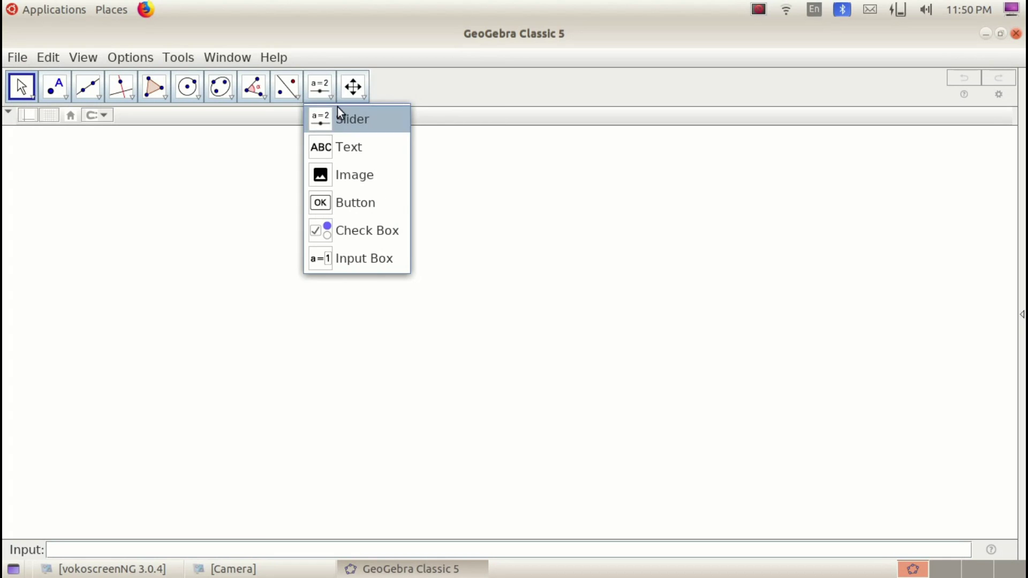
mouse_move(336, 102)
click(366, 95)
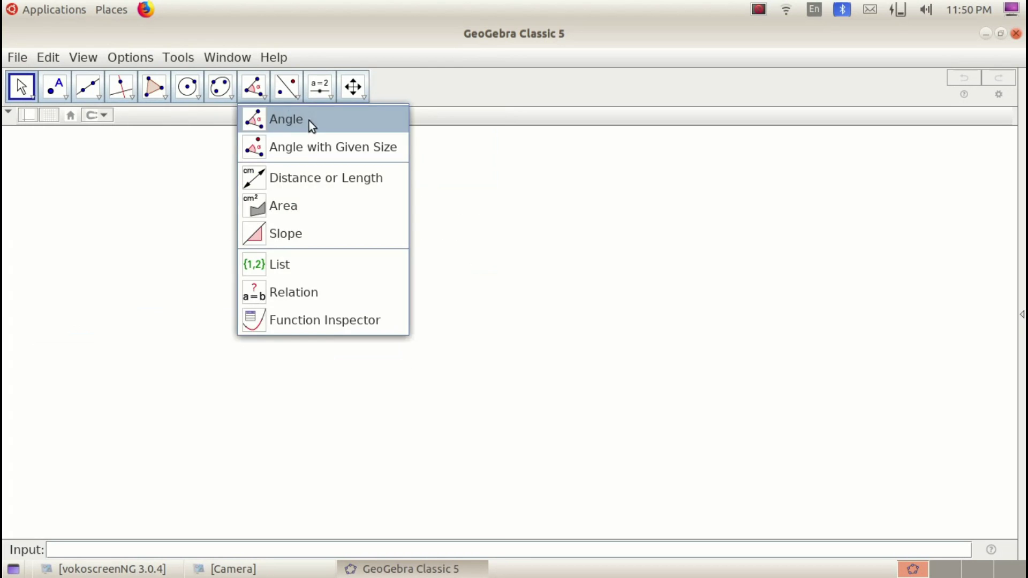
mouse_move(150, 104)
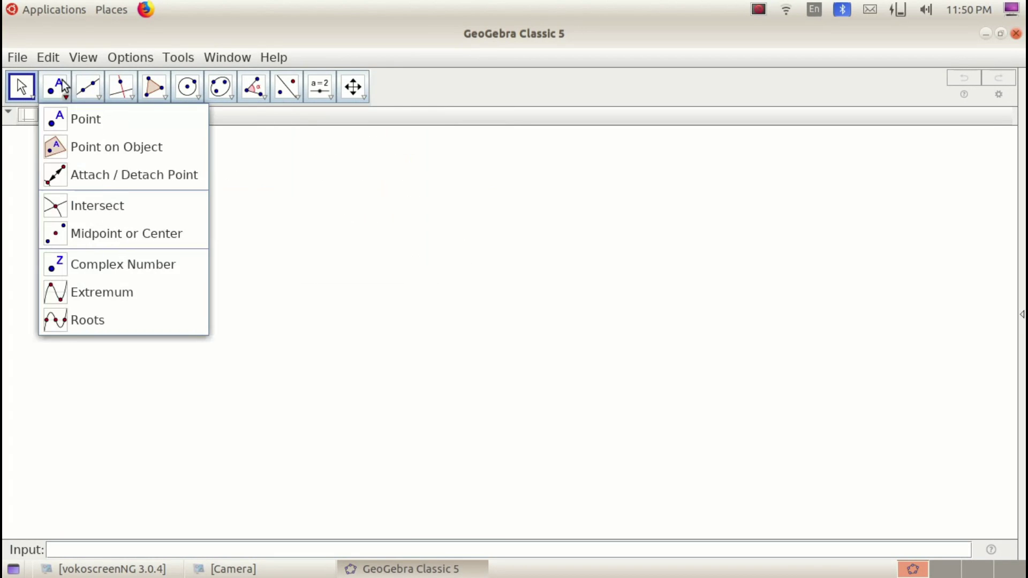
mouse_move(195, 103)
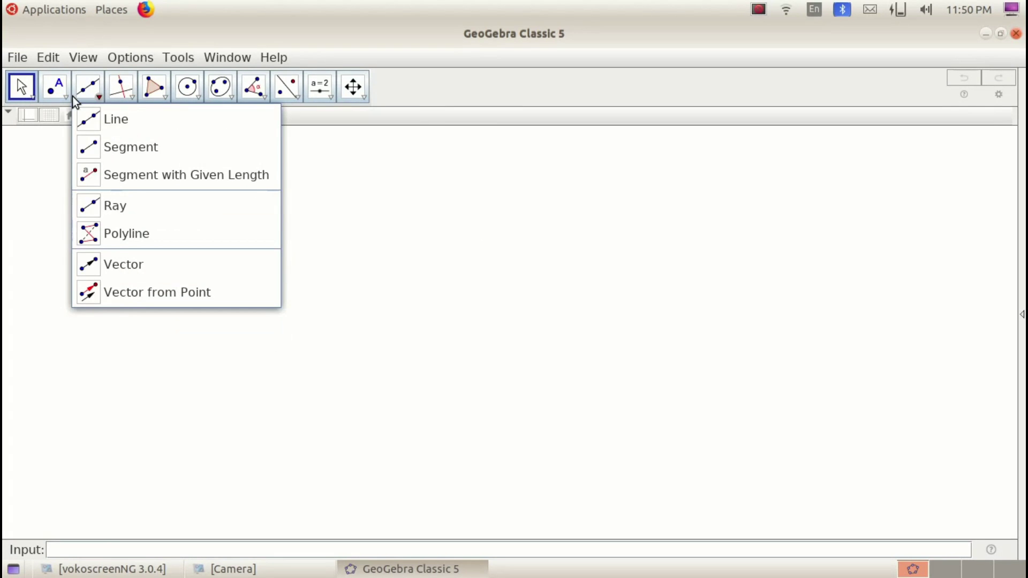
mouse_move(63, 104)
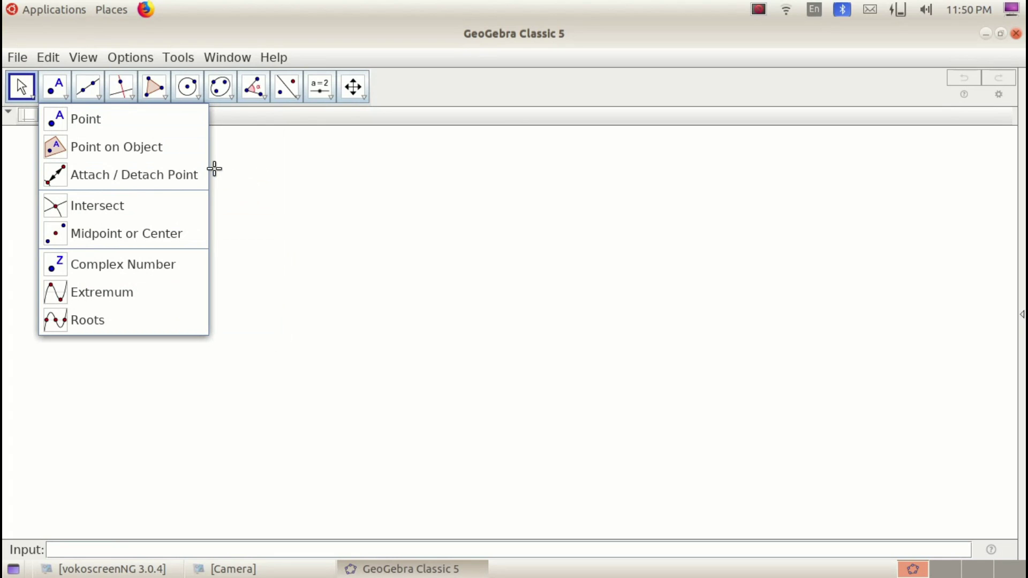
click(251, 180)
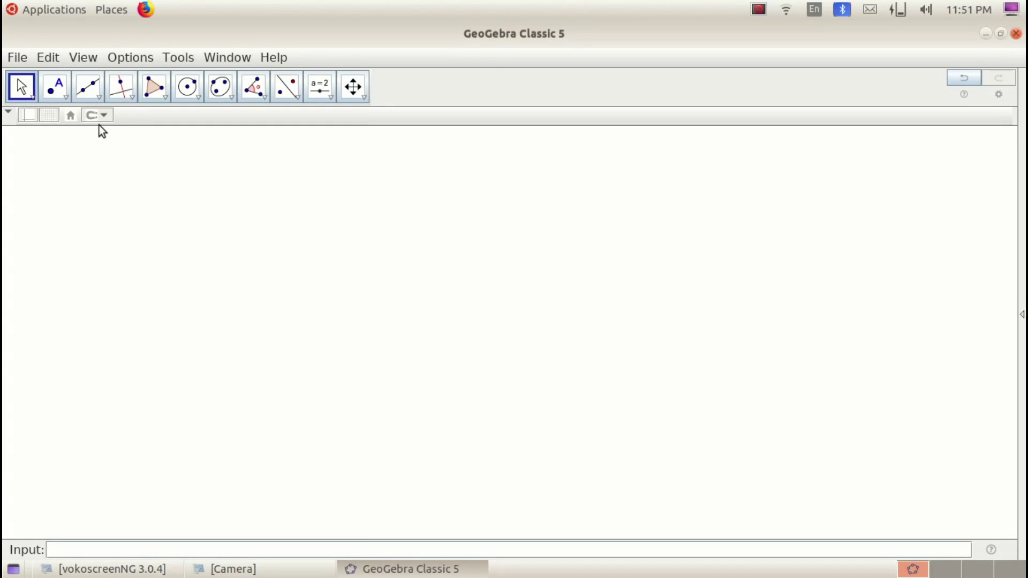
Draw two separate segments with the Segment tool: a horizontal one and, below it, one rising towards its second endpoint
click(98, 98)
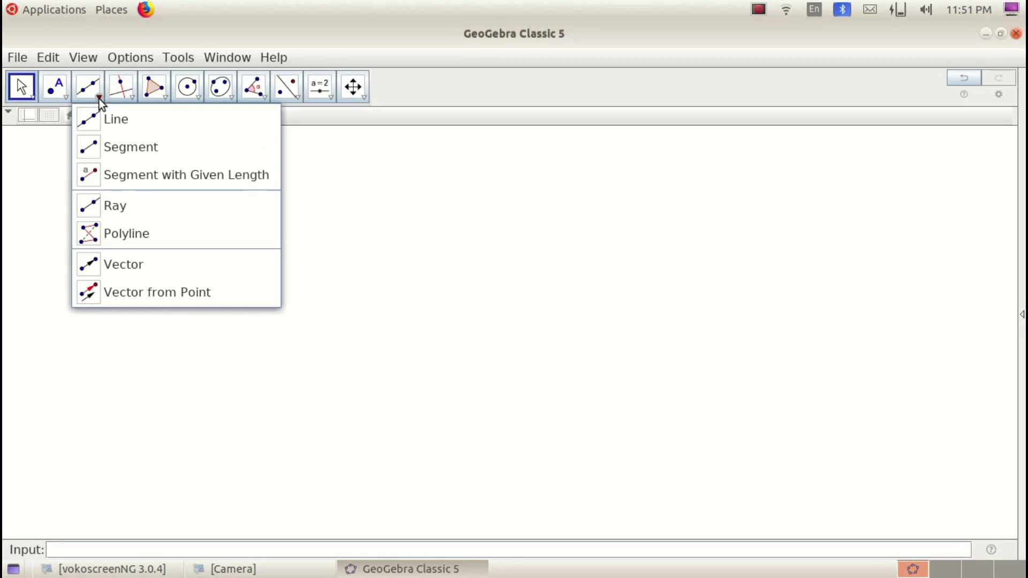
click(129, 152)
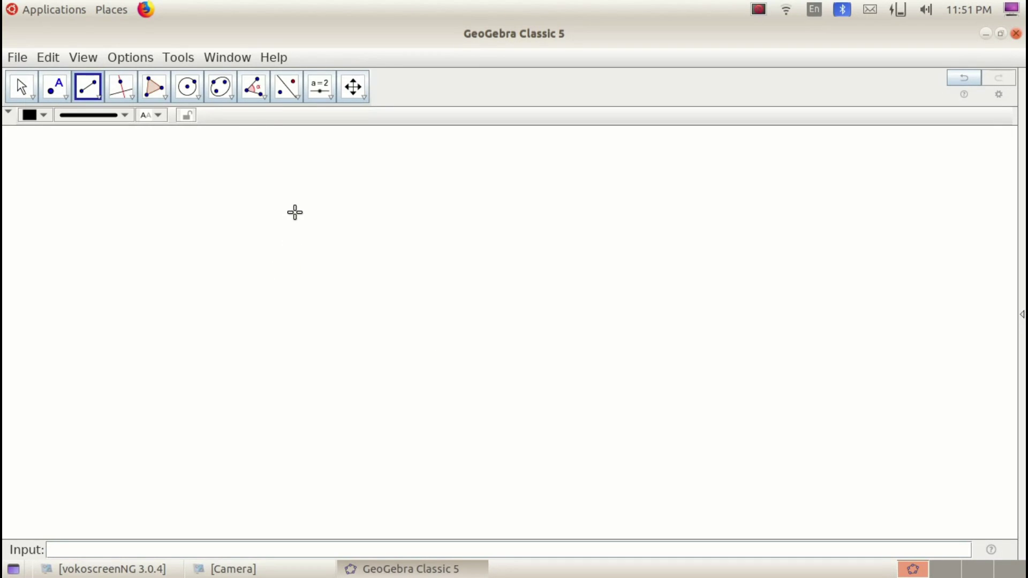
click(294, 187)
click(560, 187)
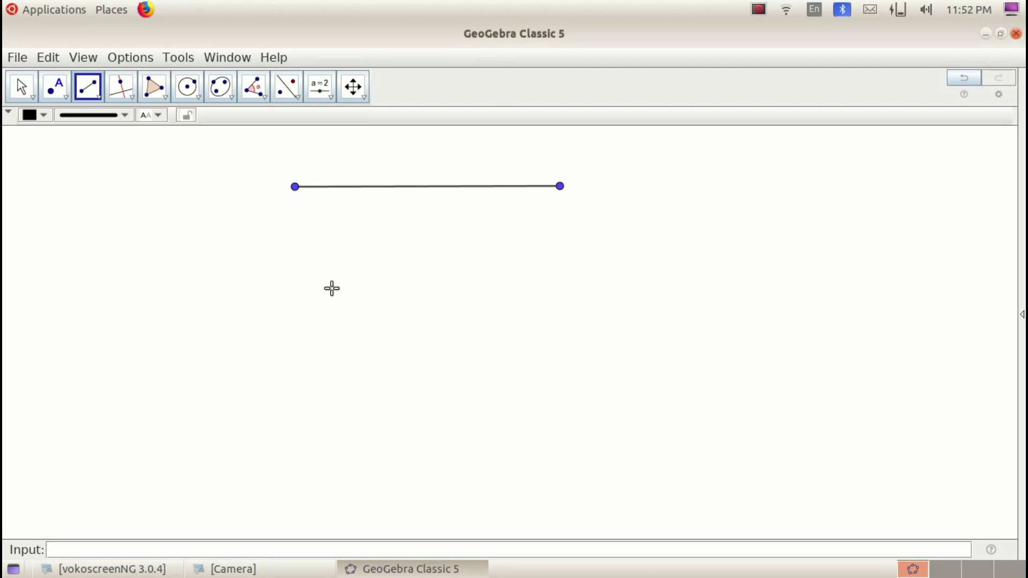
click(291, 300)
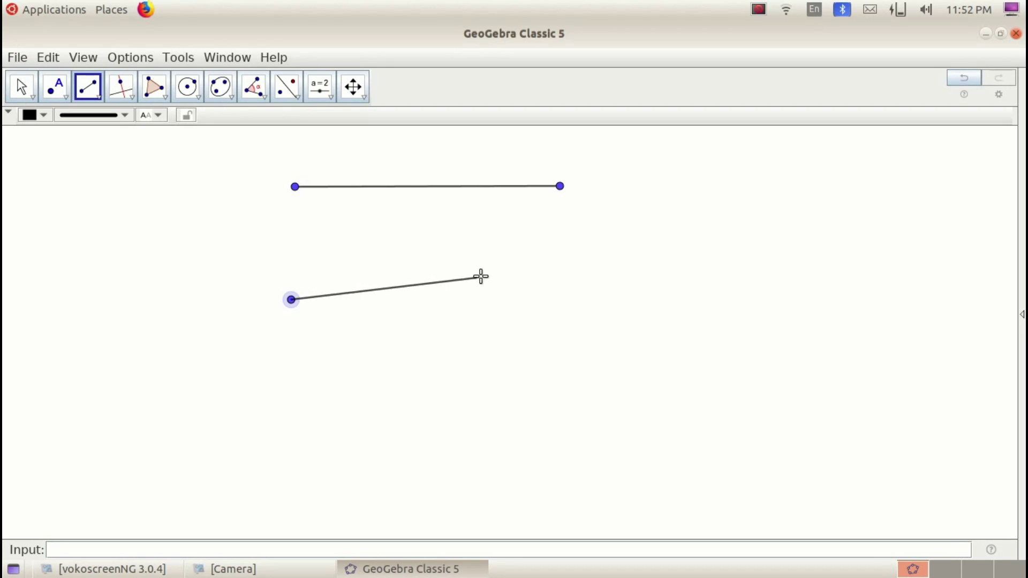
click(562, 236)
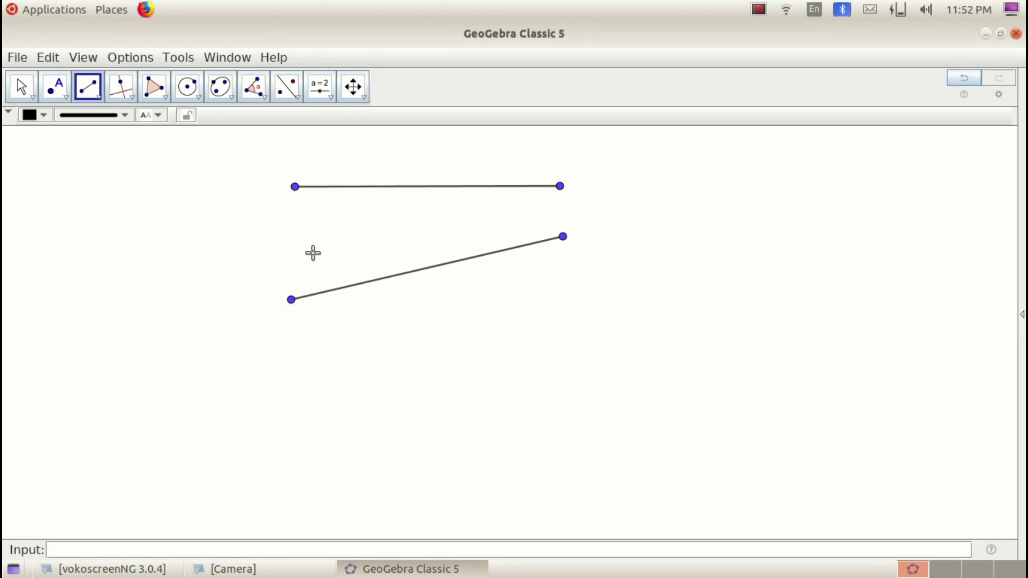
Show the labels of all four segment endpoints, A, B, C and D
right_click(295, 187)
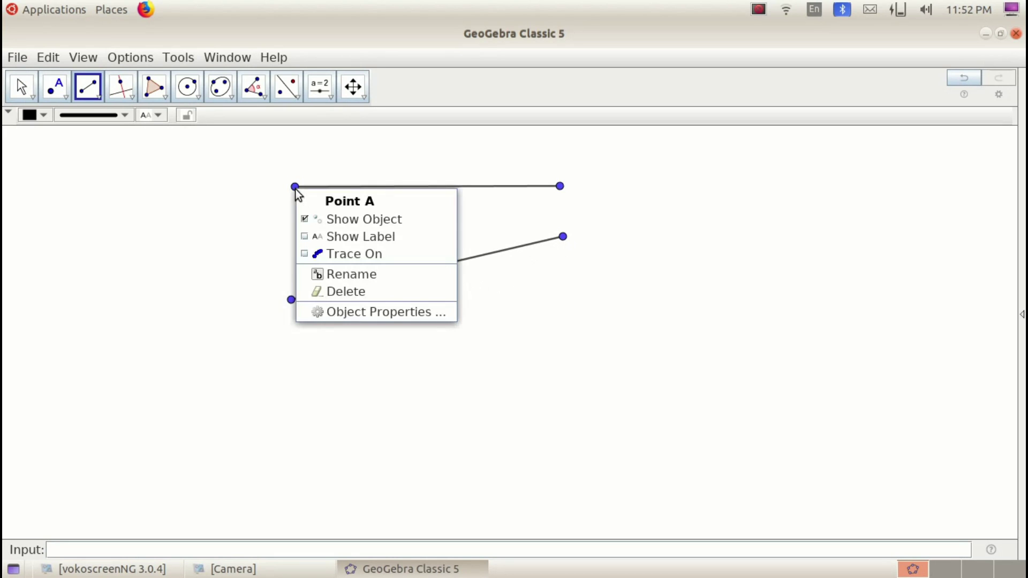
click(323, 237)
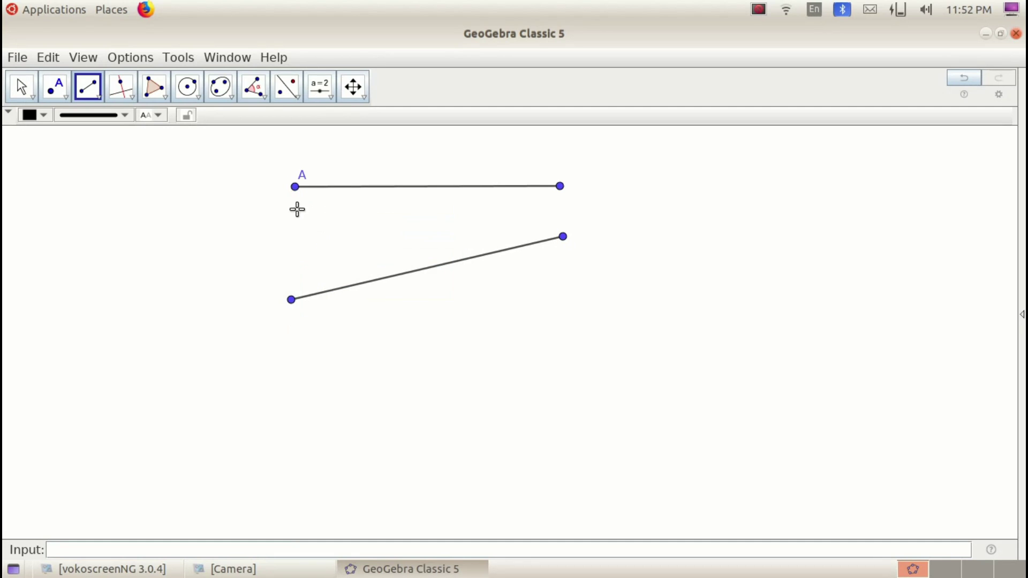
right_click(560, 187)
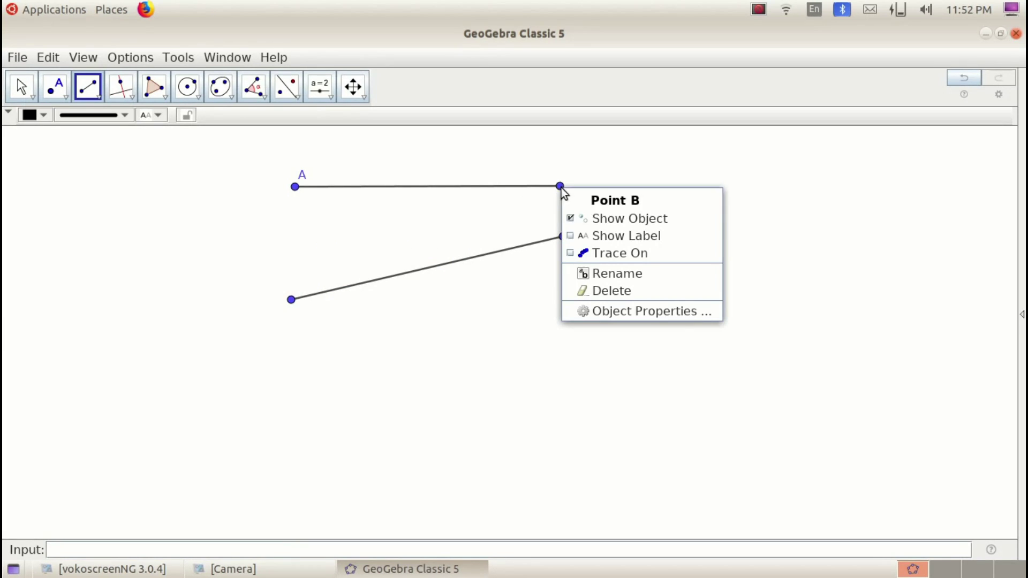
click(573, 236)
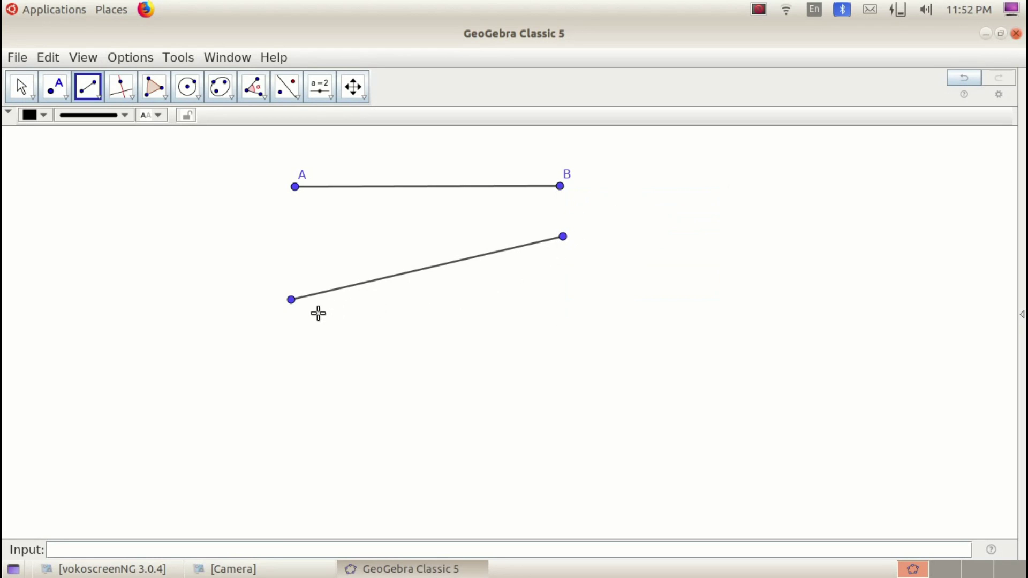
right_click(292, 300)
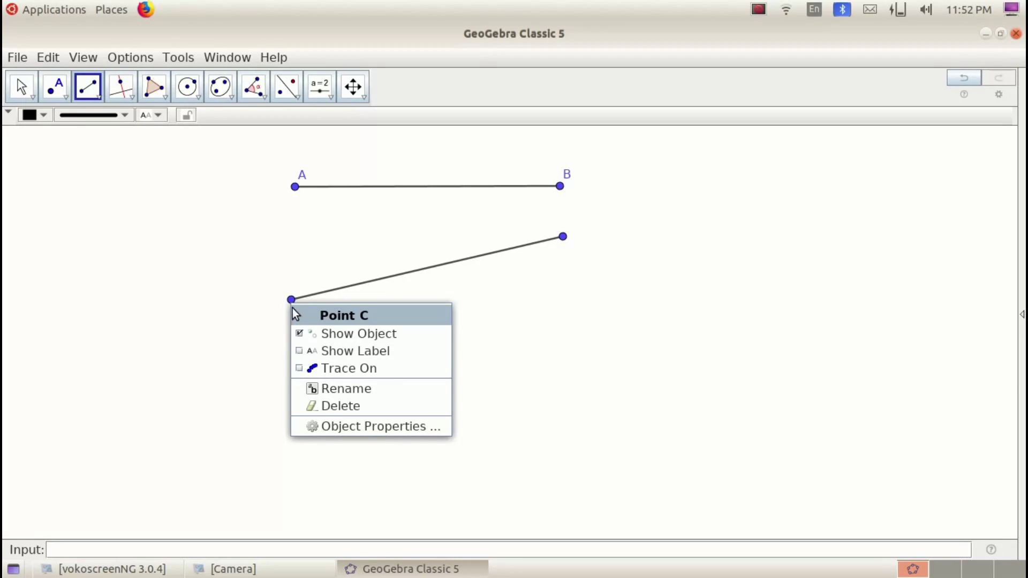
click(314, 354)
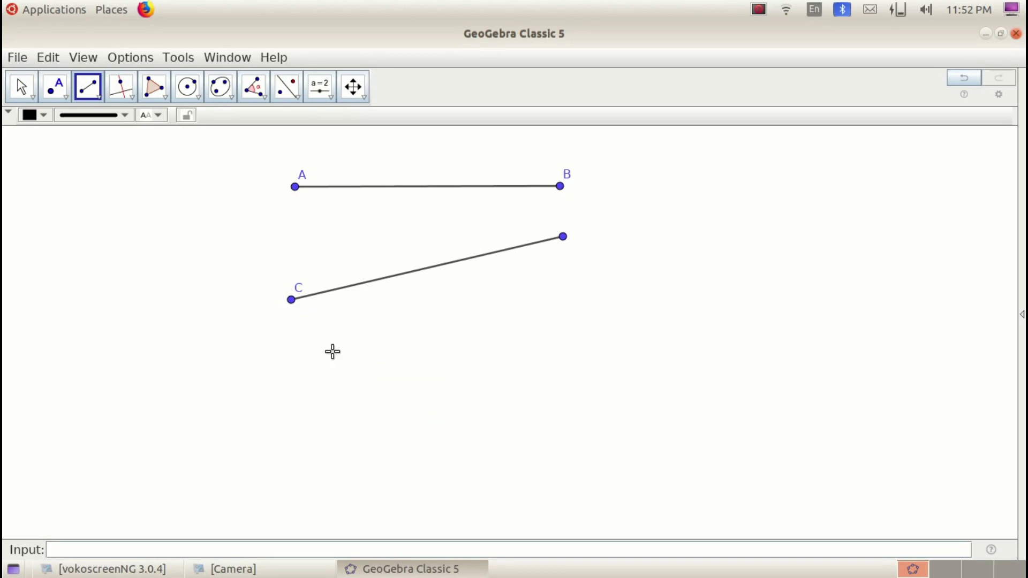
right_click(563, 237)
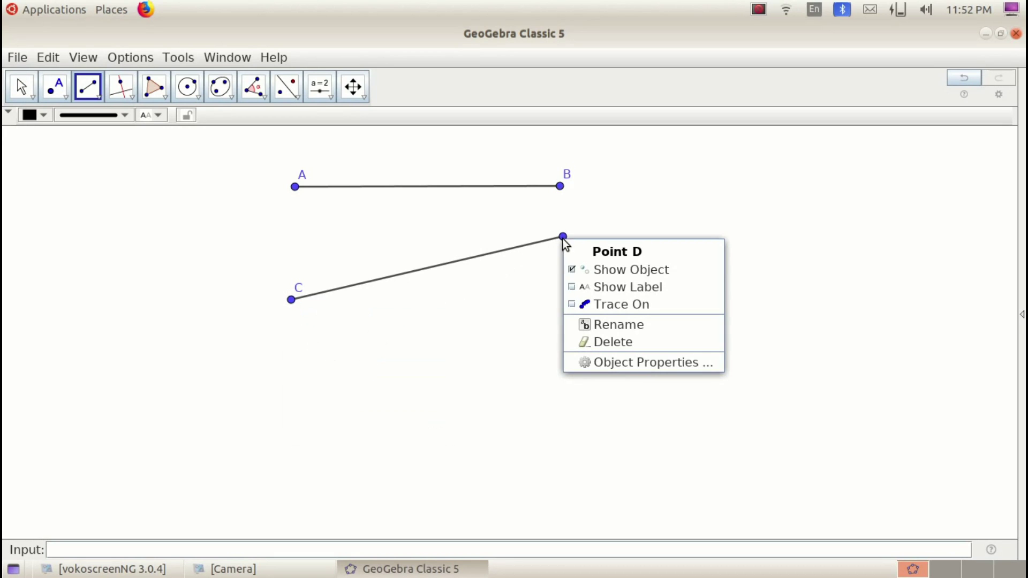
click(568, 290)
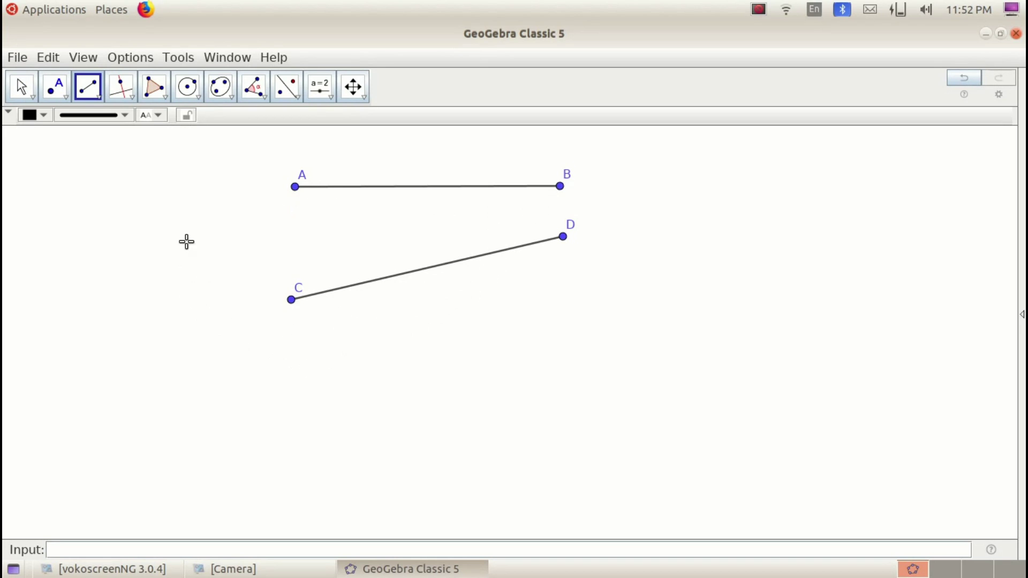
Draw two separate segments in an empty area: a nearly horizontal one and, below it, one sloping down towards its second endpoint
click(366, 100)
click(364, 120)
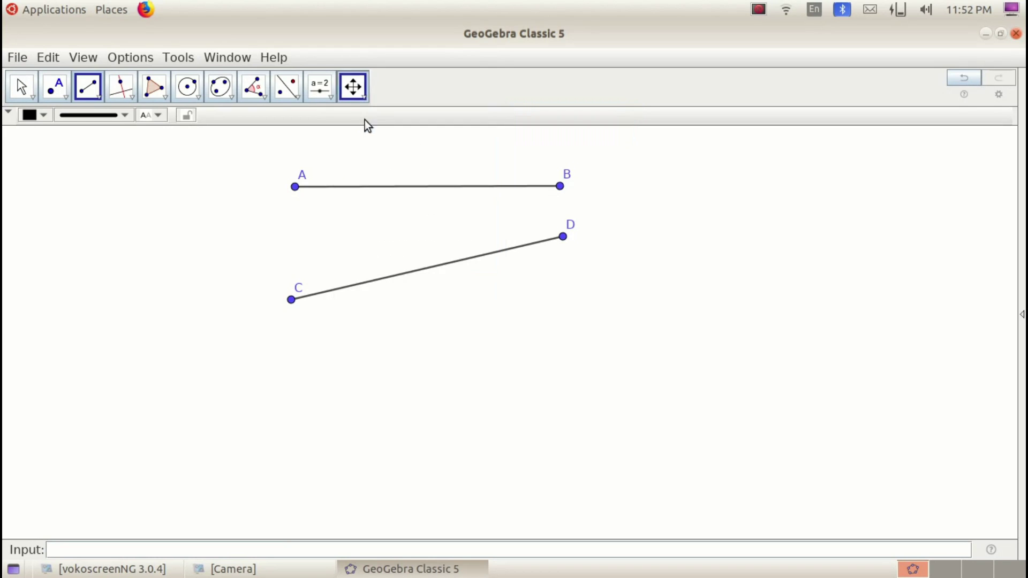
drag(337, 239, 375, 173)
drag(387, 236, 384, 159)
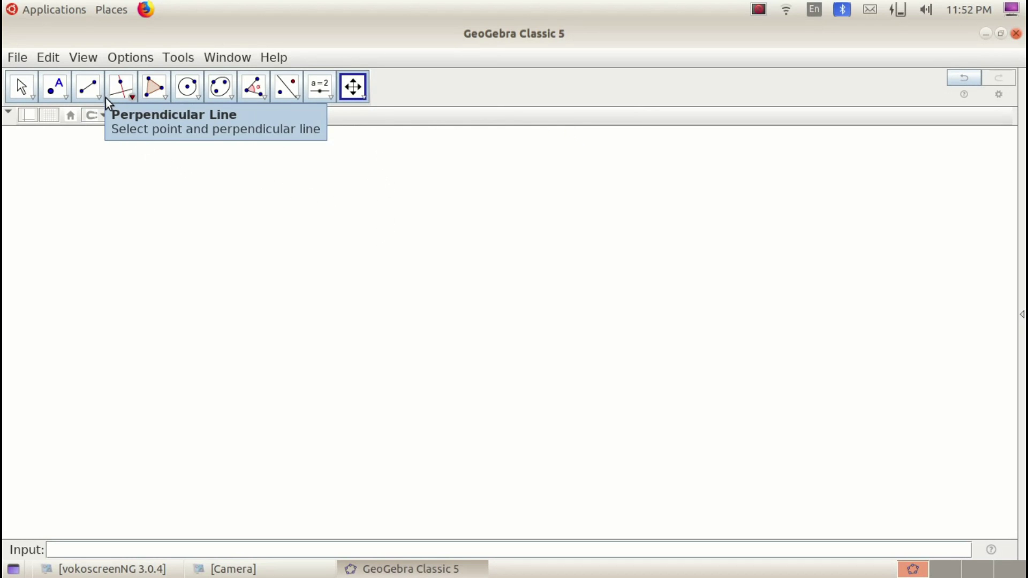
mouse_move(351, 199)
mouse_down()
mouse_move(372, 348)
mouse_move(372, 296)
mouse_move(348, 206)
mouse_up()
click(98, 101)
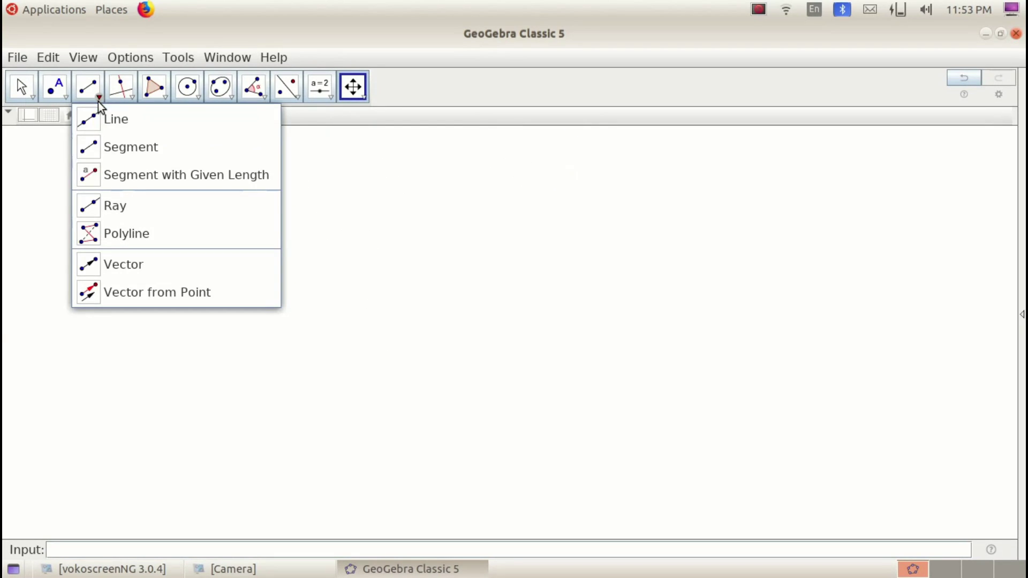
click(112, 145)
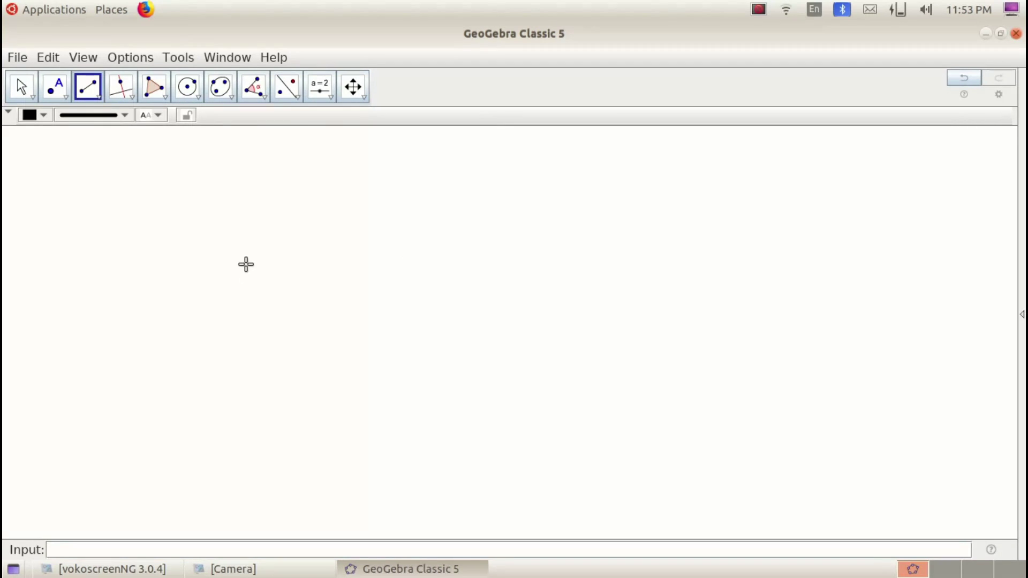
click(258, 236)
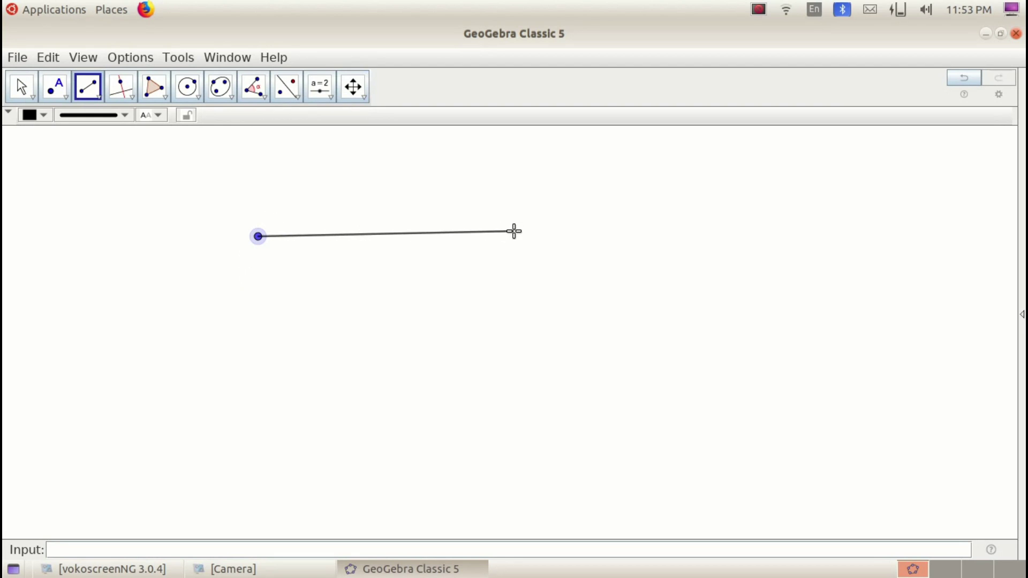
click(566, 232)
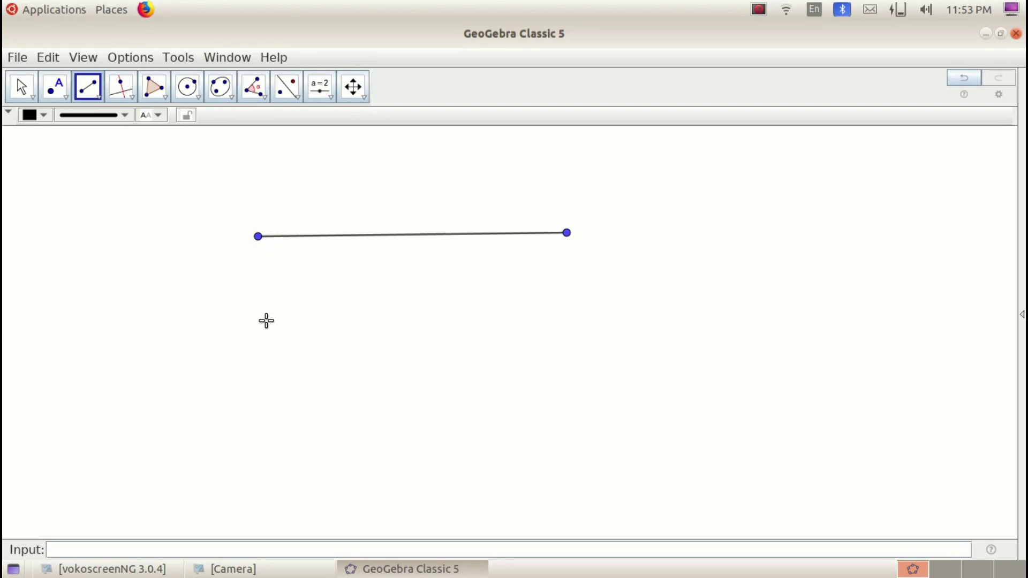
click(257, 306)
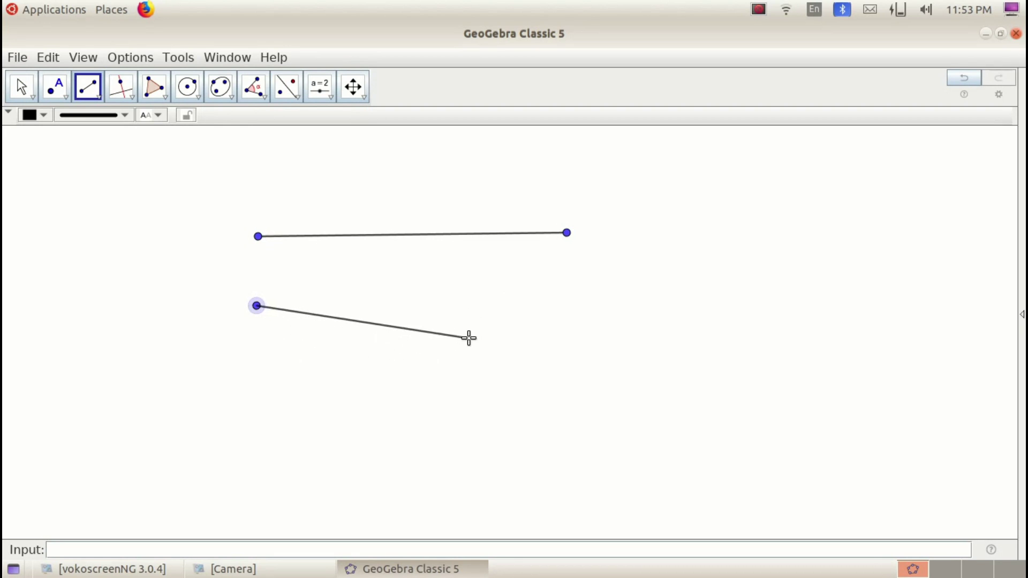
click(563, 359)
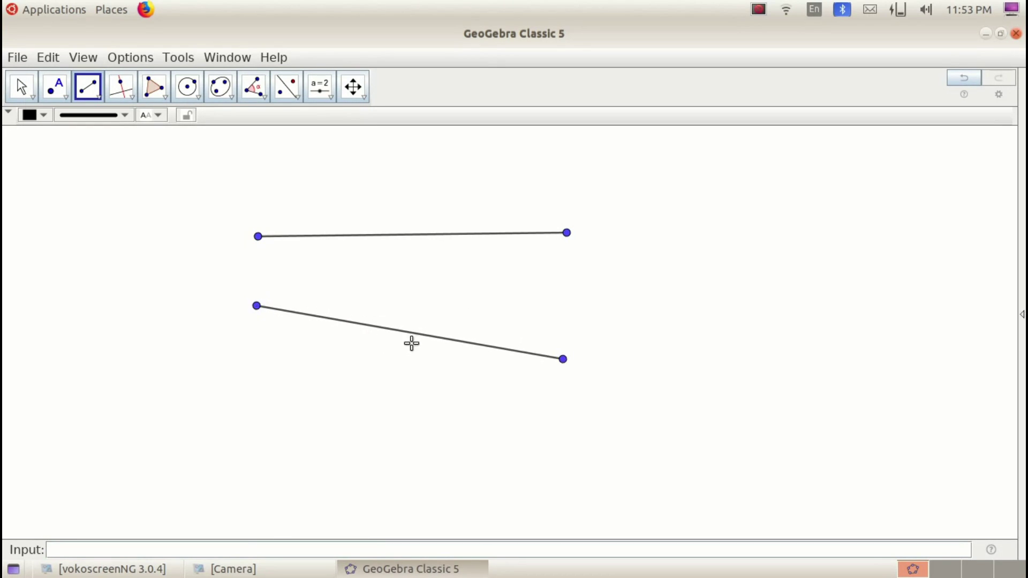
Show the labels of the four new segment endpoints, E, F, G and H
right_click(258, 236)
click(278, 283)
right_click(566, 233)
click(578, 282)
right_click(257, 306)
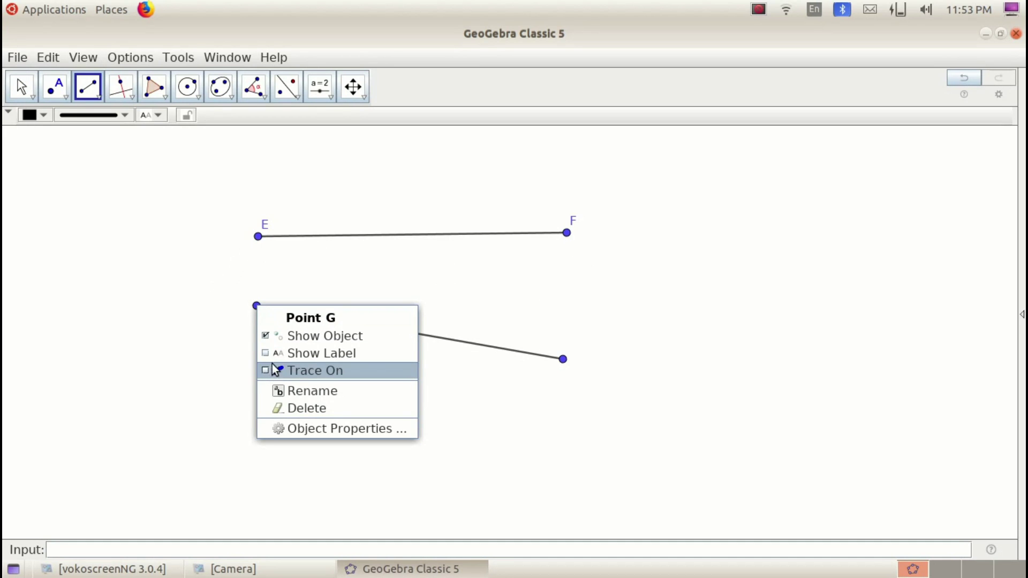
click(273, 356)
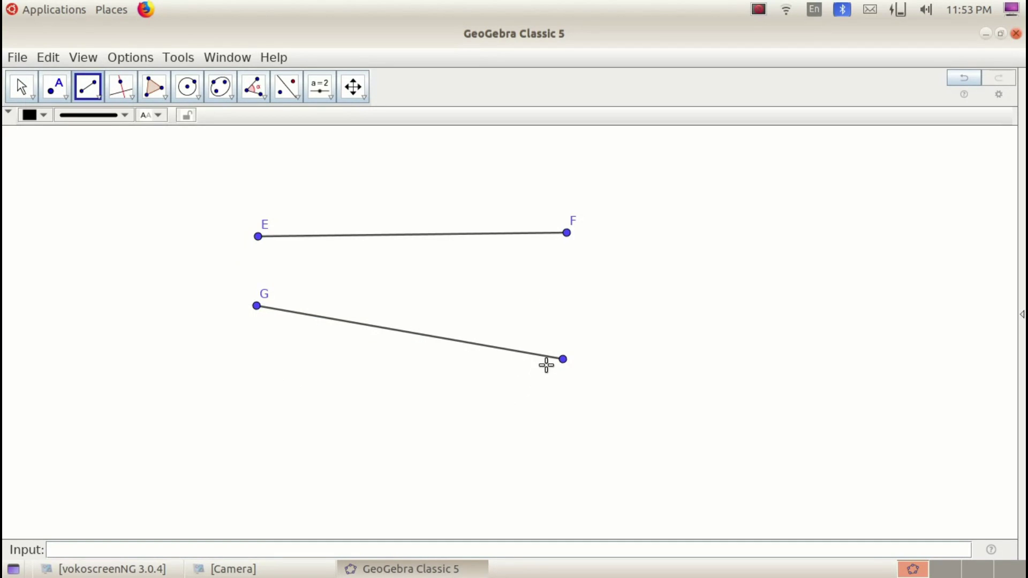
right_click(563, 359)
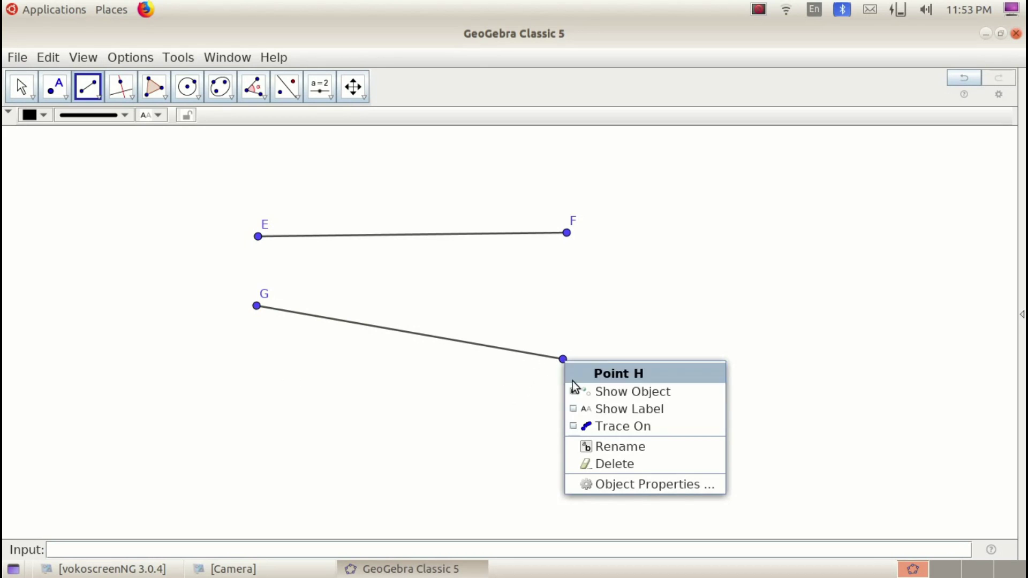
click(589, 412)
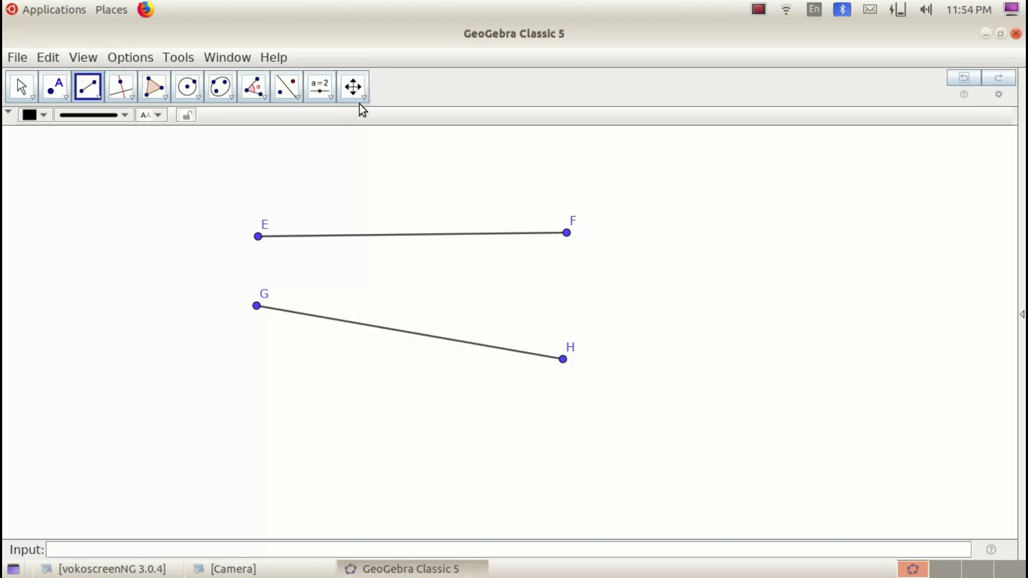
Draw a single nearly horizontal segment in the lower part of an empty area beneath the existing segments
click(363, 98)
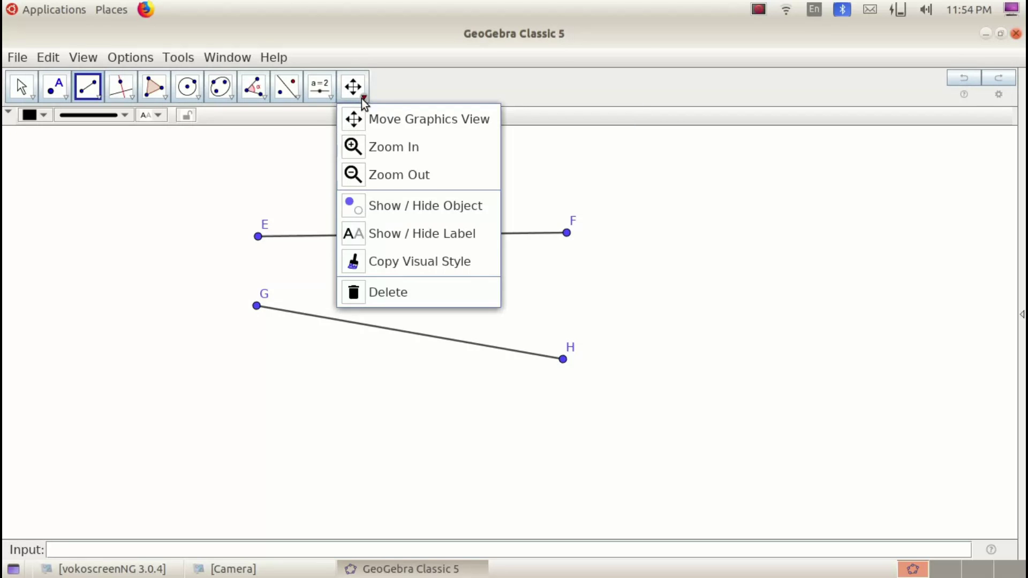
click(358, 122)
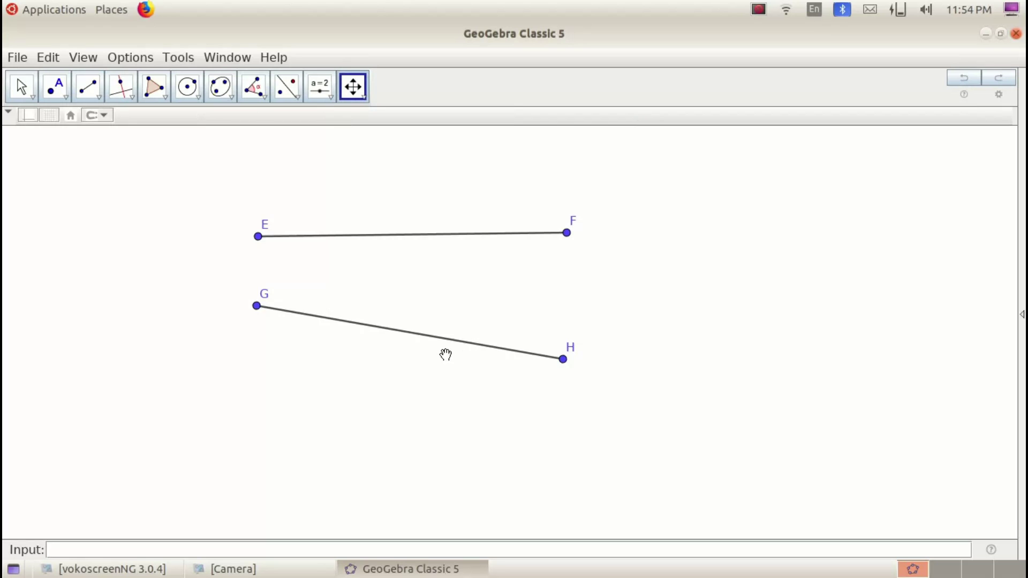
drag(424, 299, 380, 200)
drag(380, 251, 375, 174)
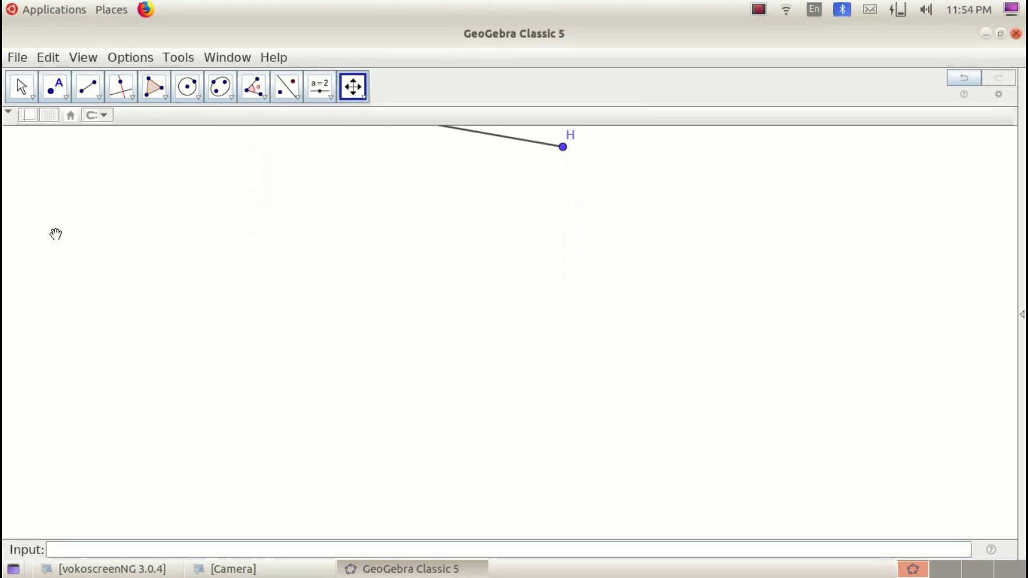
drag(444, 298, 425, 248)
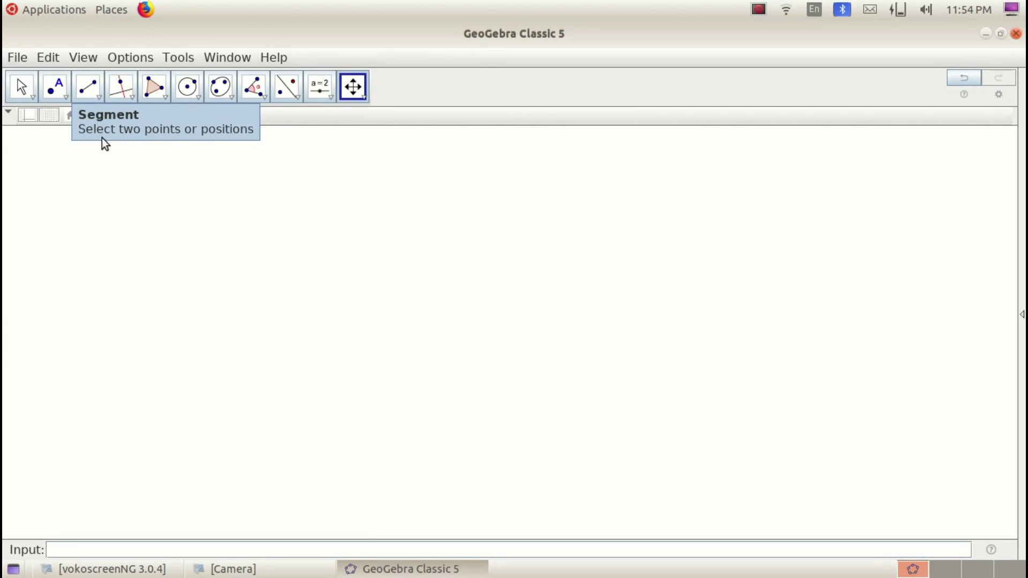
click(95, 98)
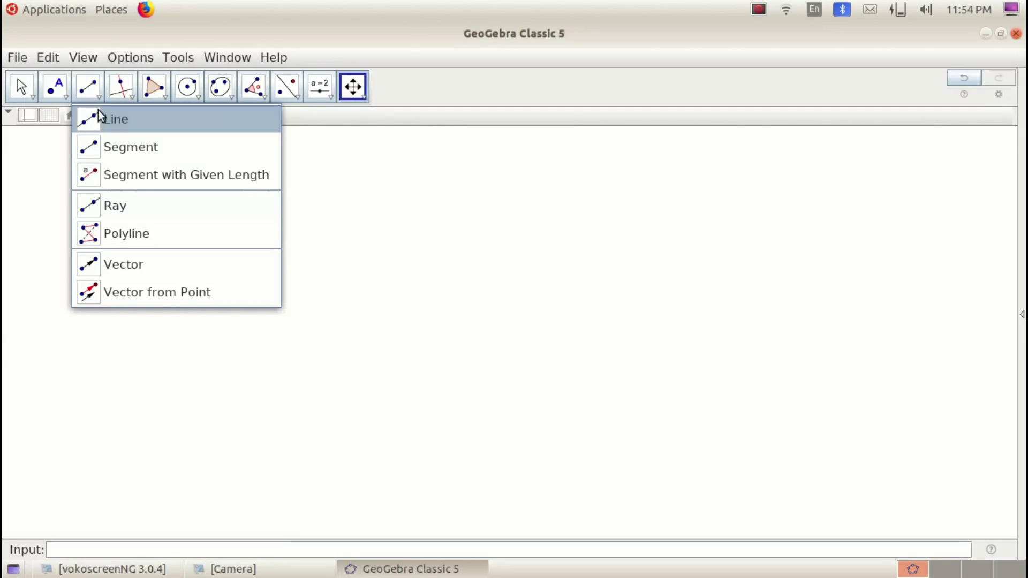
click(105, 148)
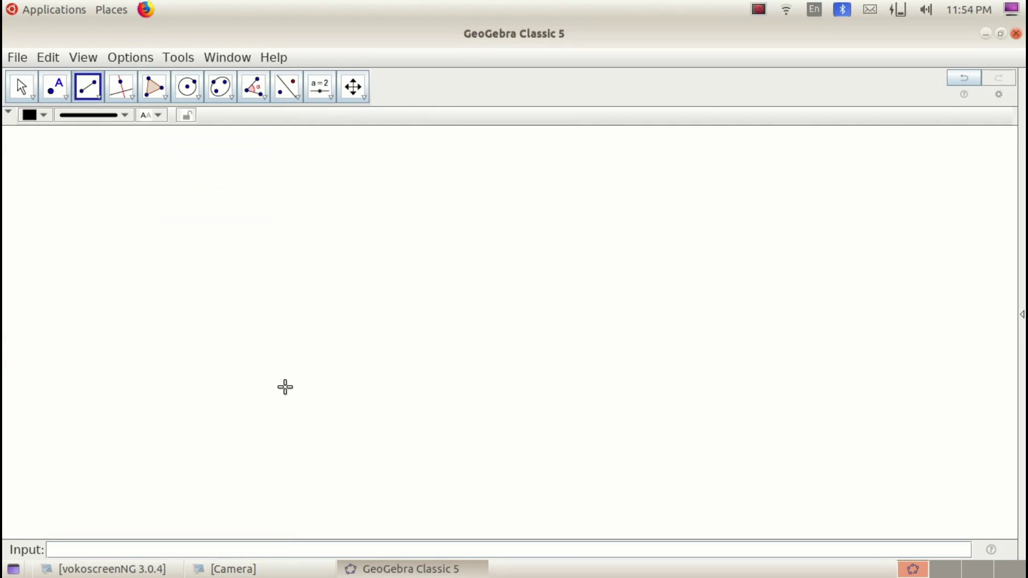
click(294, 429)
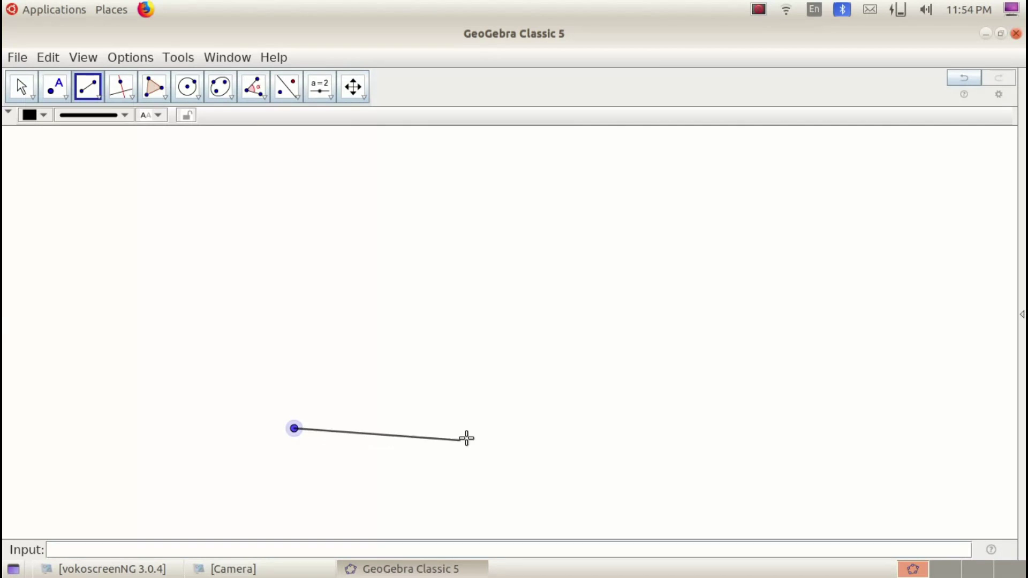
click(609, 424)
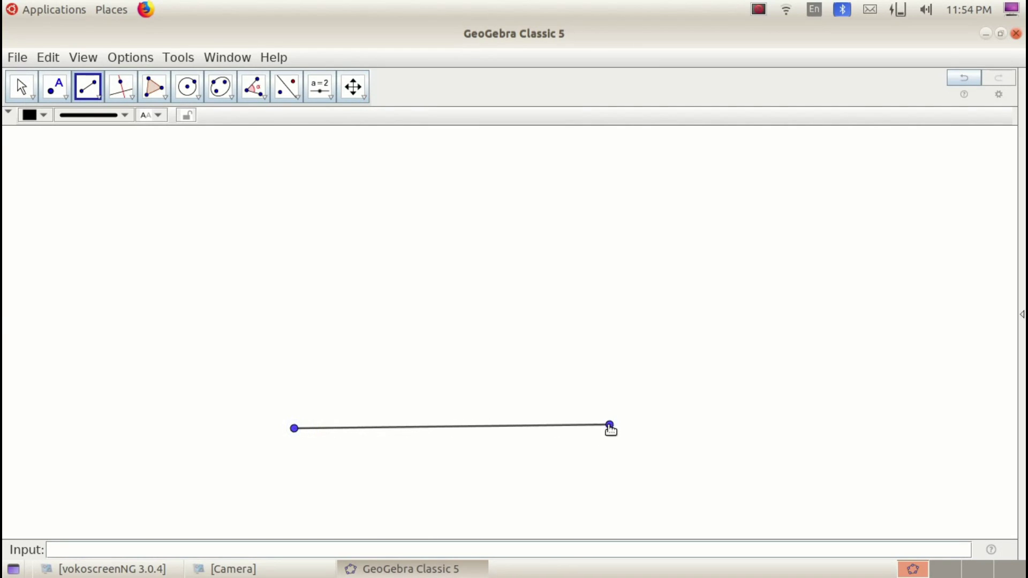
Show the labels of the new segment's endpoints, I and J
right_click(295, 434)
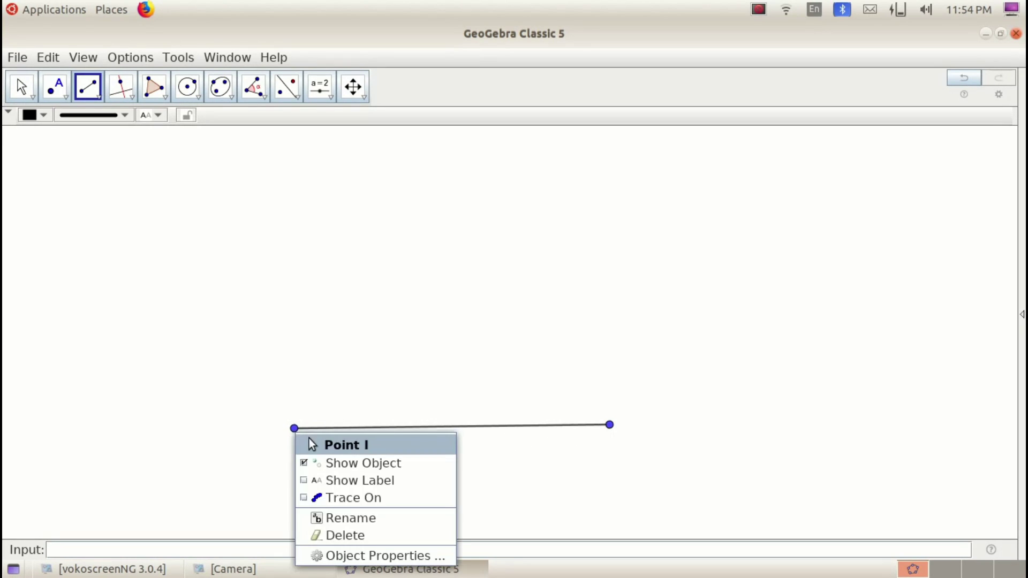
click(312, 484)
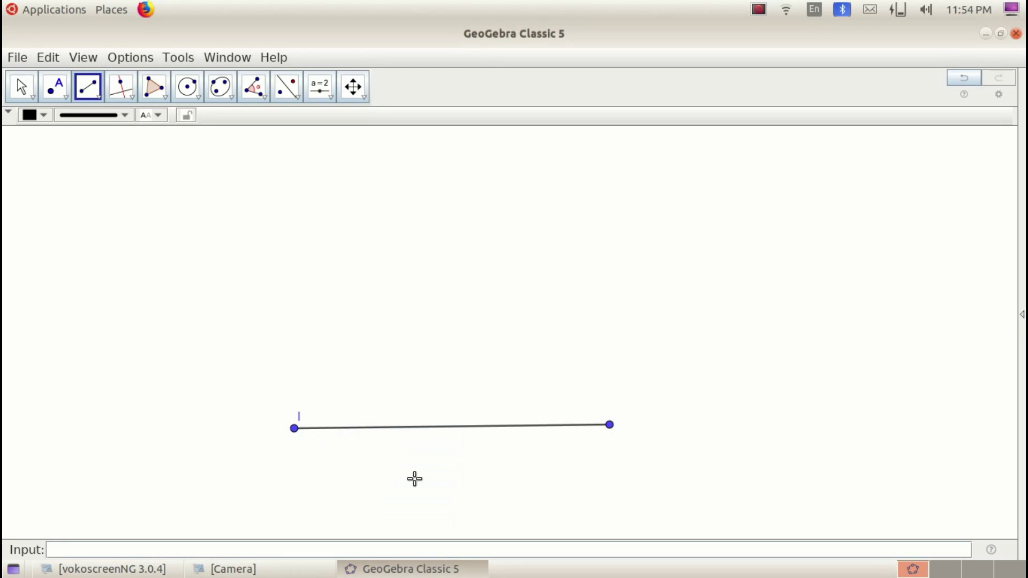
right_click(609, 428)
click(628, 474)
Construct a line parallel to segment IJ through a new point above endpoint I
click(132, 99)
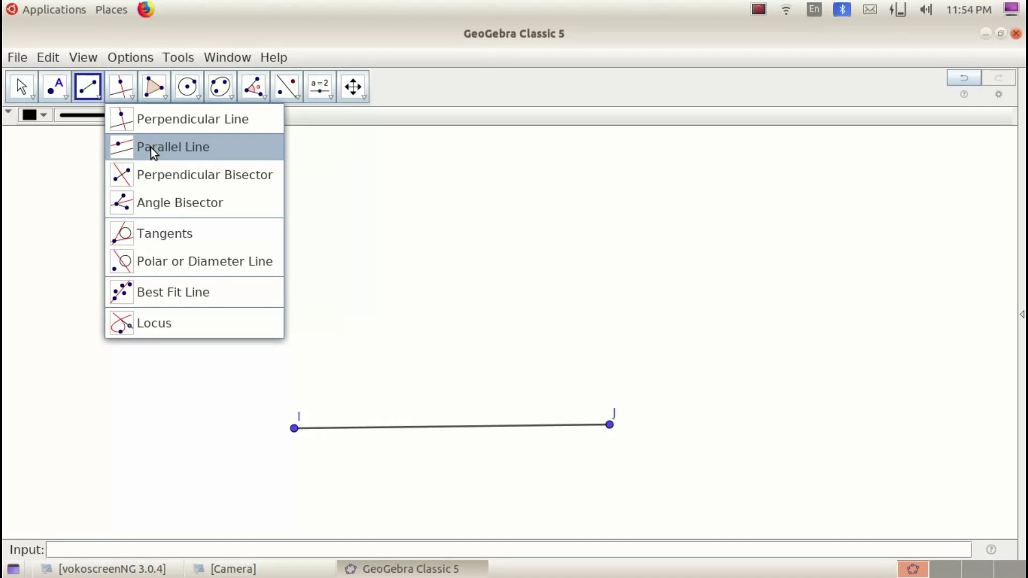
click(152, 144)
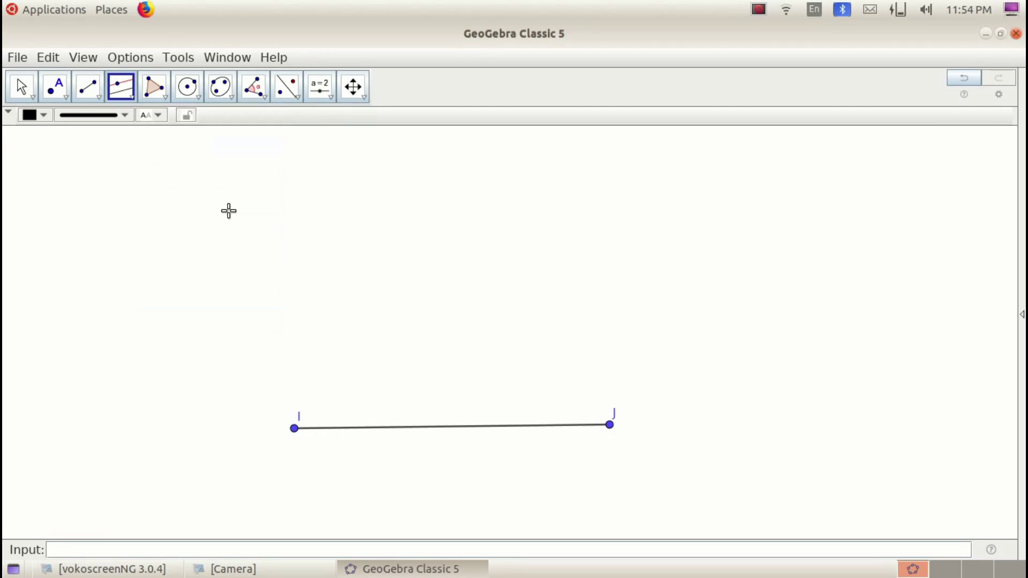
click(428, 432)
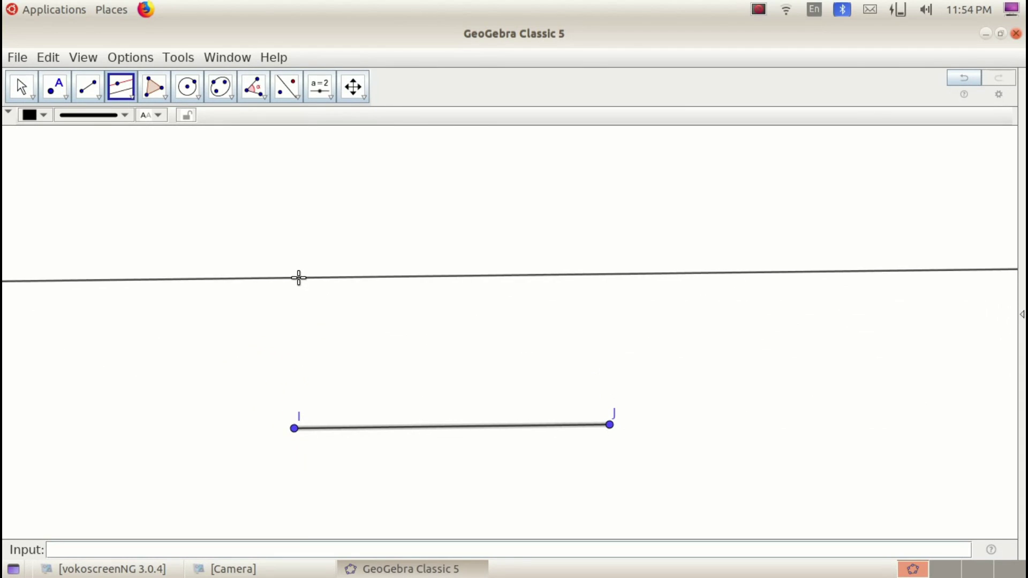
click(299, 278)
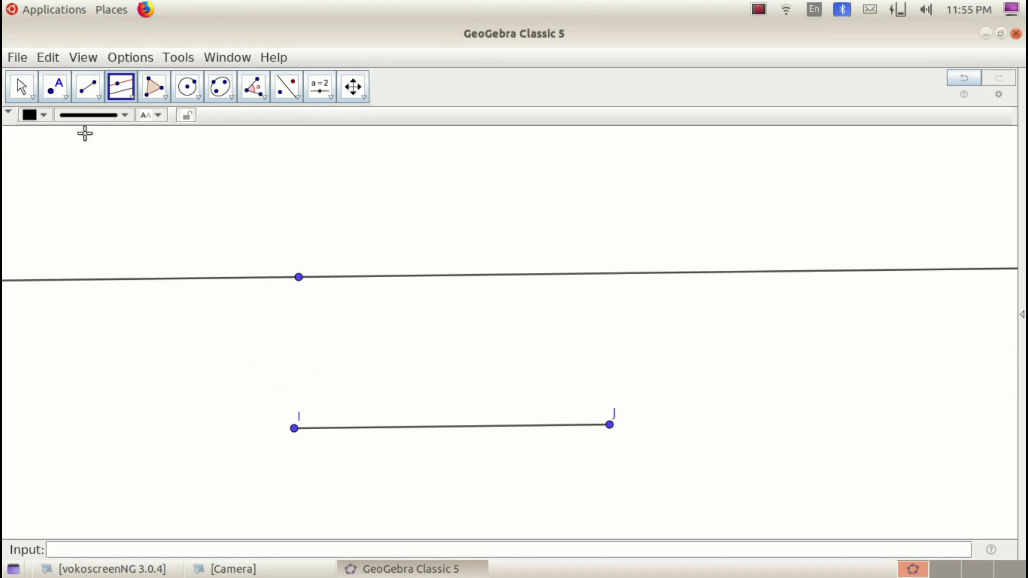
Draw a segment along the parallel line from its point to a second point above J, and hide the line
click(95, 95)
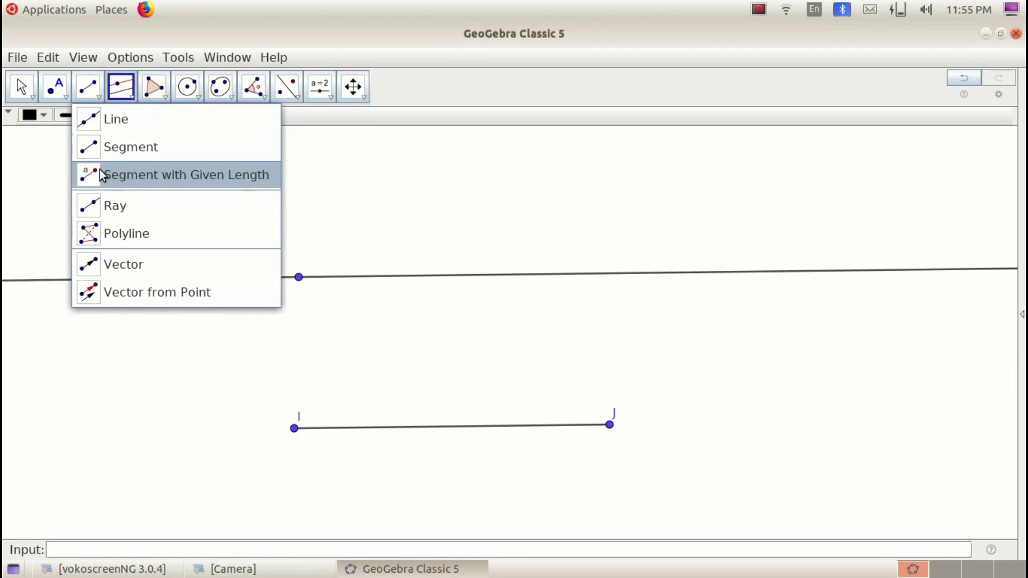
click(107, 149)
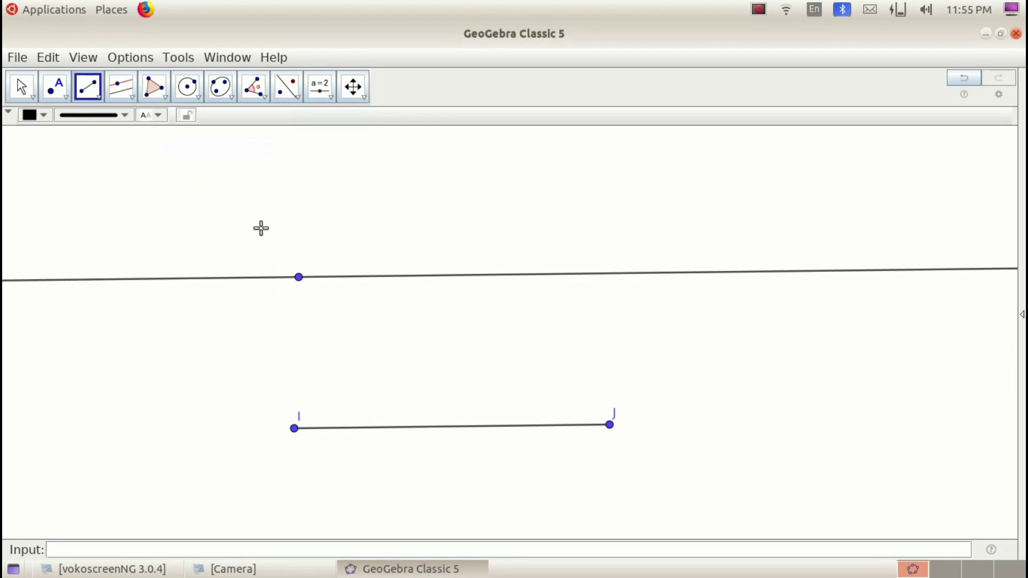
click(298, 277)
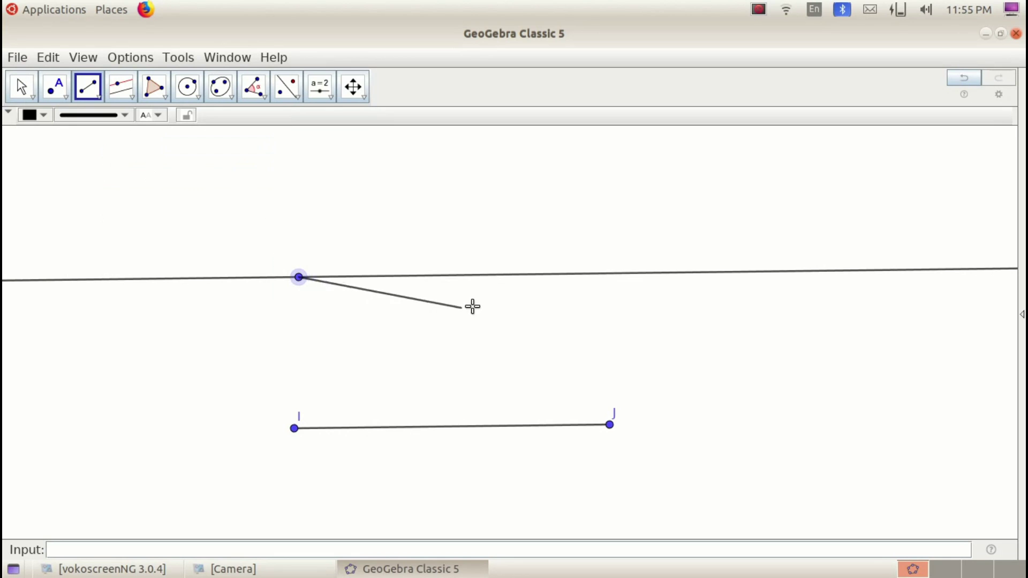
click(624, 275)
right_click(245, 278)
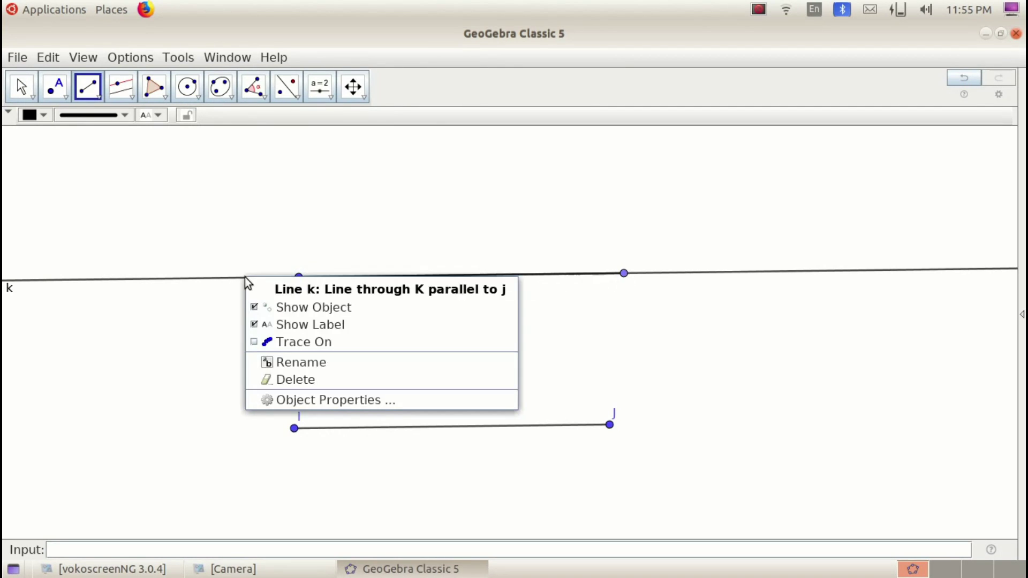
click(265, 306)
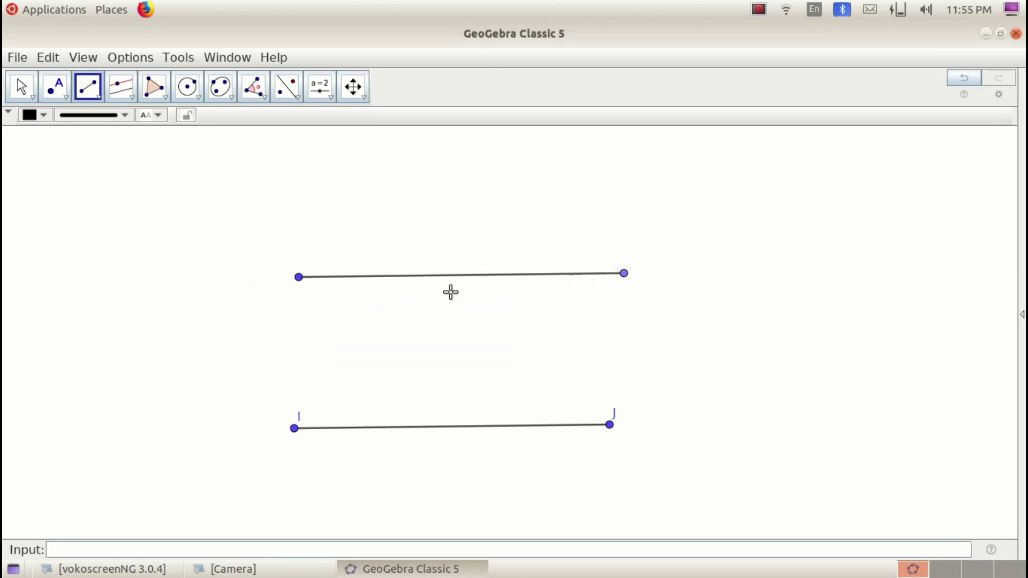
Show the labels of the upper segment's endpoints, K and L
right_click(300, 279)
click(334, 328)
right_click(624, 274)
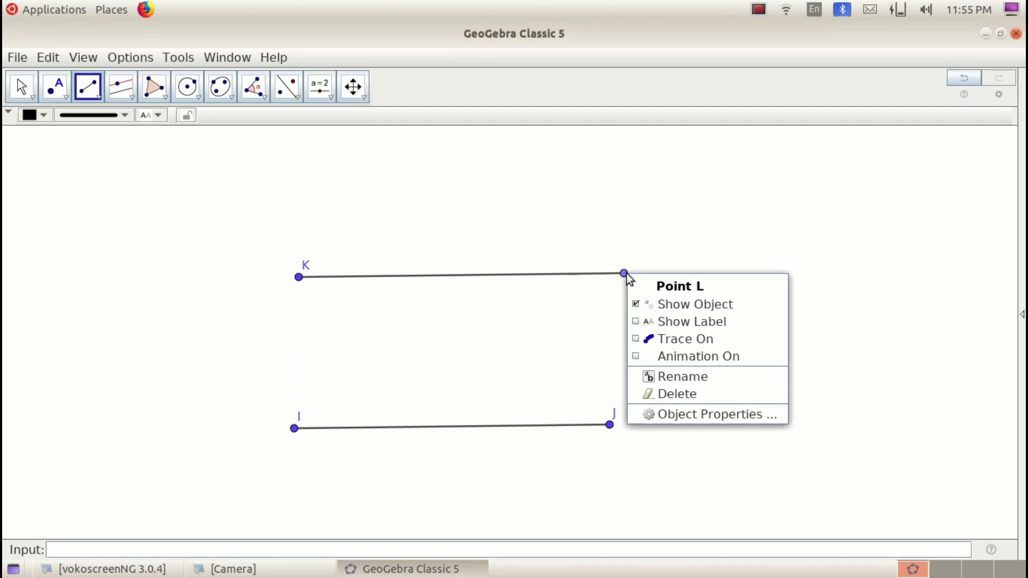
click(644, 320)
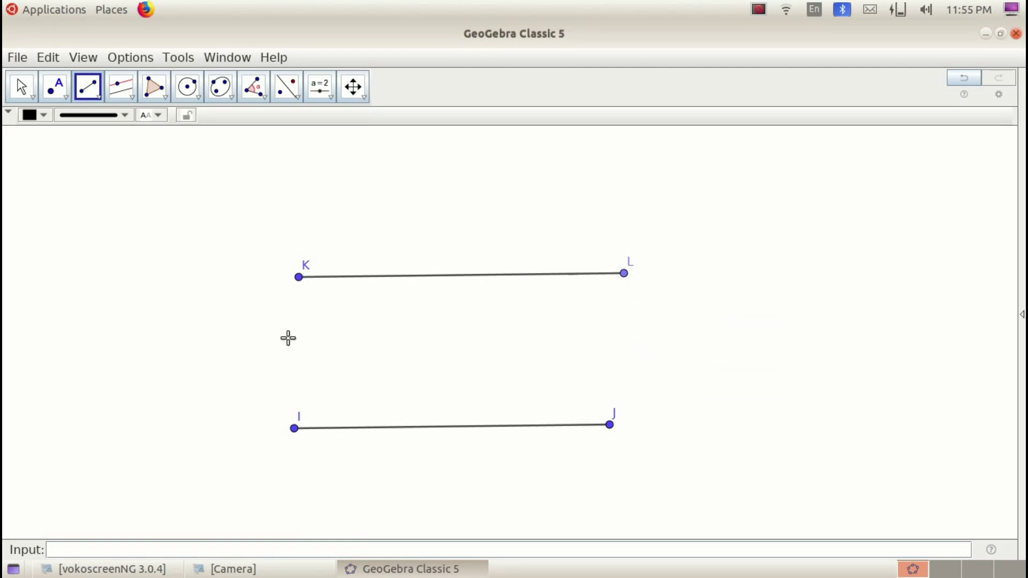
Move the graphics view back to the earlier segments CD, EF and GH to compare them
click(362, 100)
click(357, 121)
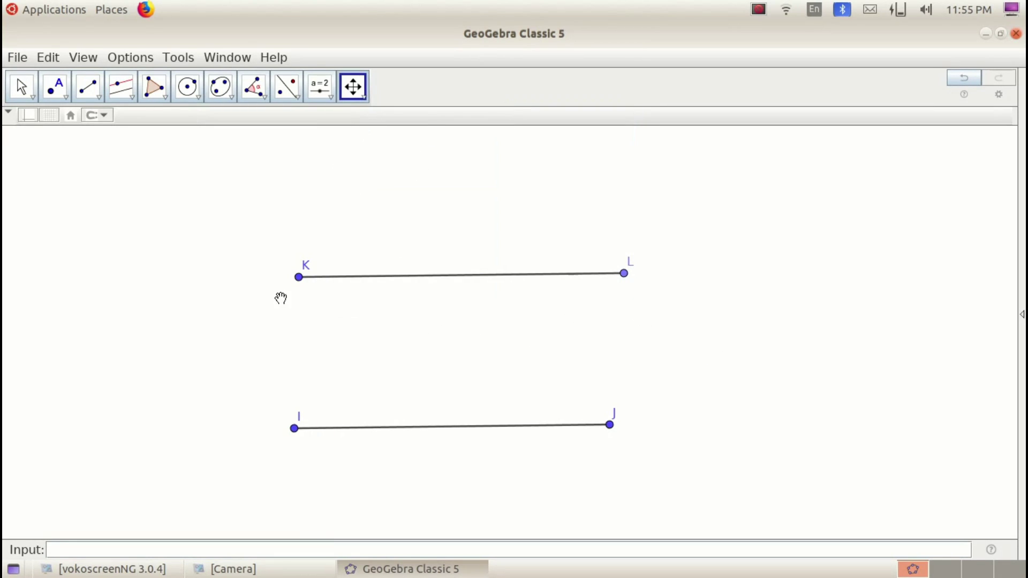
drag(397, 294, 431, 450)
drag(415, 326, 472, 455)
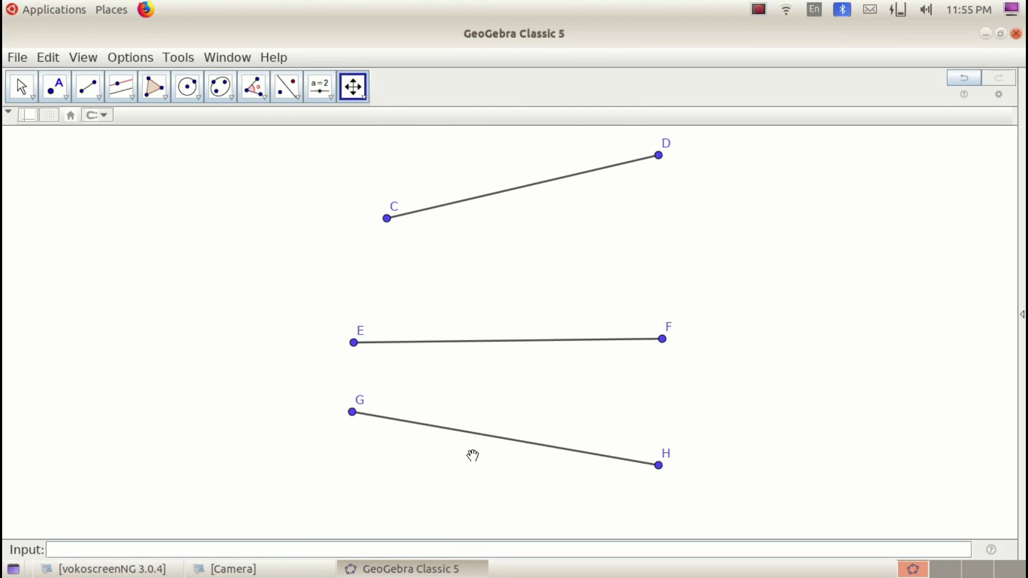
Compare the directions of the segment pairs AB and CD, EF and GH, and KL and IJ
drag(464, 328, 493, 493)
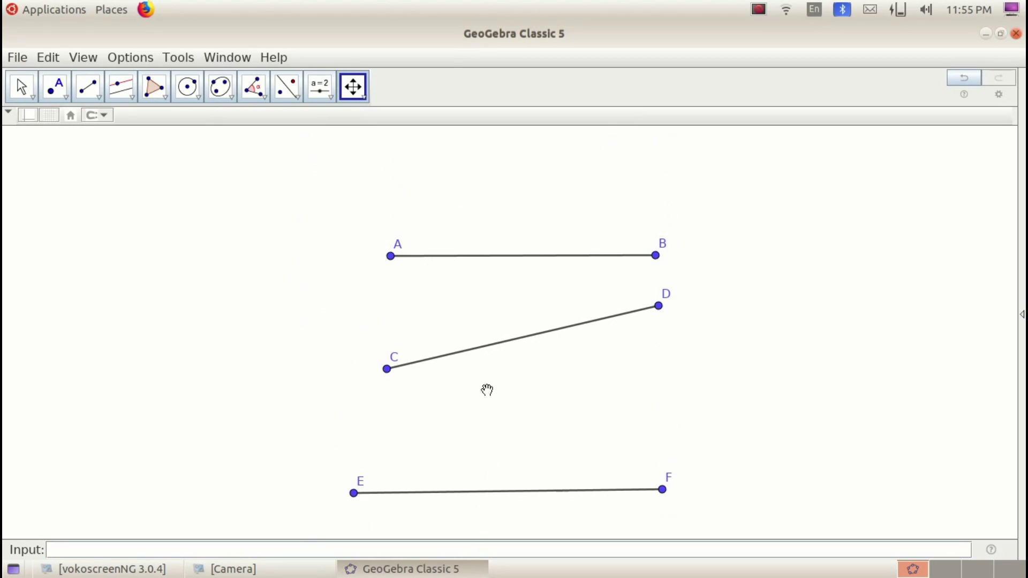
drag(505, 409, 459, 298)
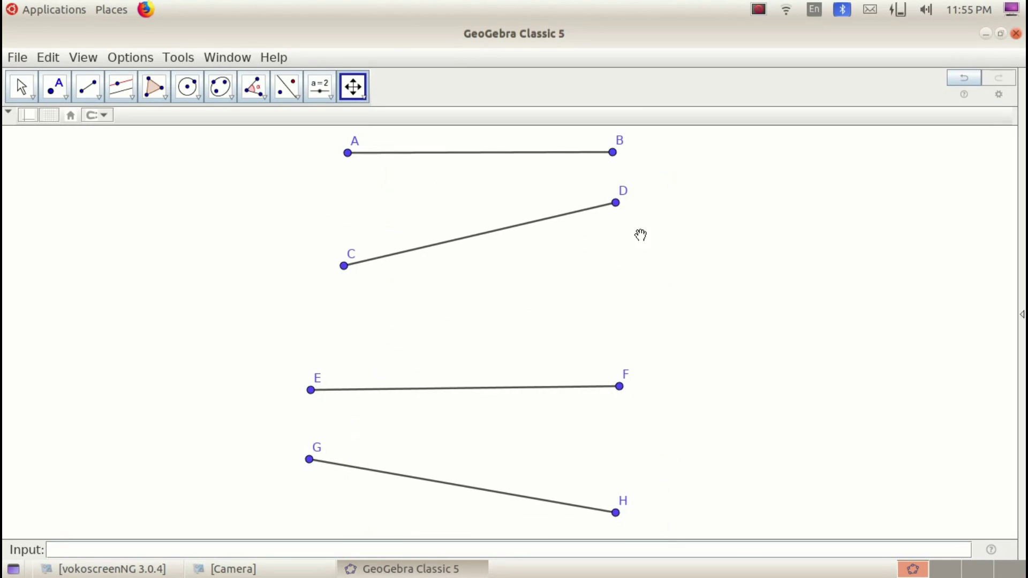
drag(537, 330, 462, 275)
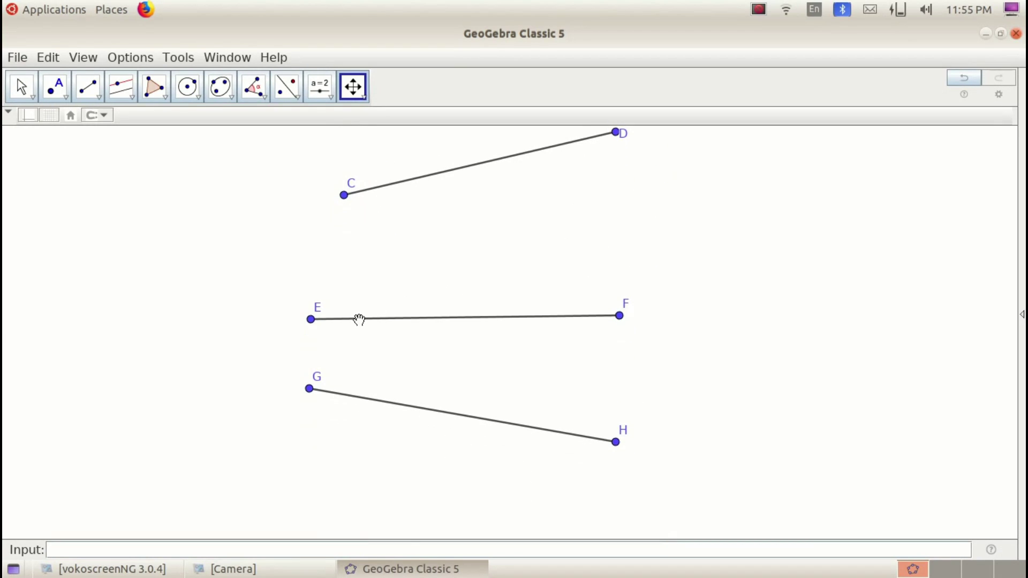
drag(538, 368, 512, 202)
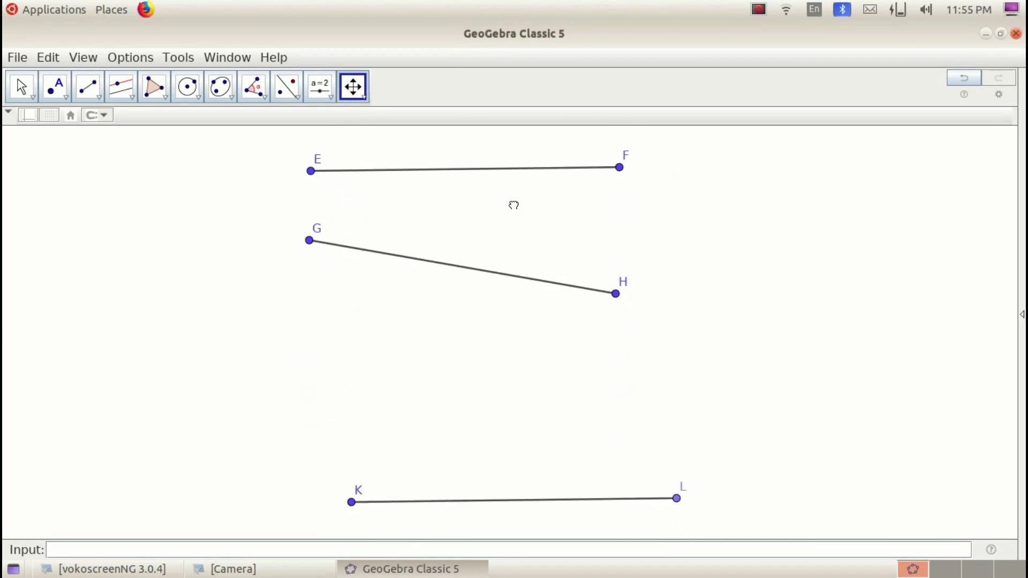
drag(493, 394, 473, 255)
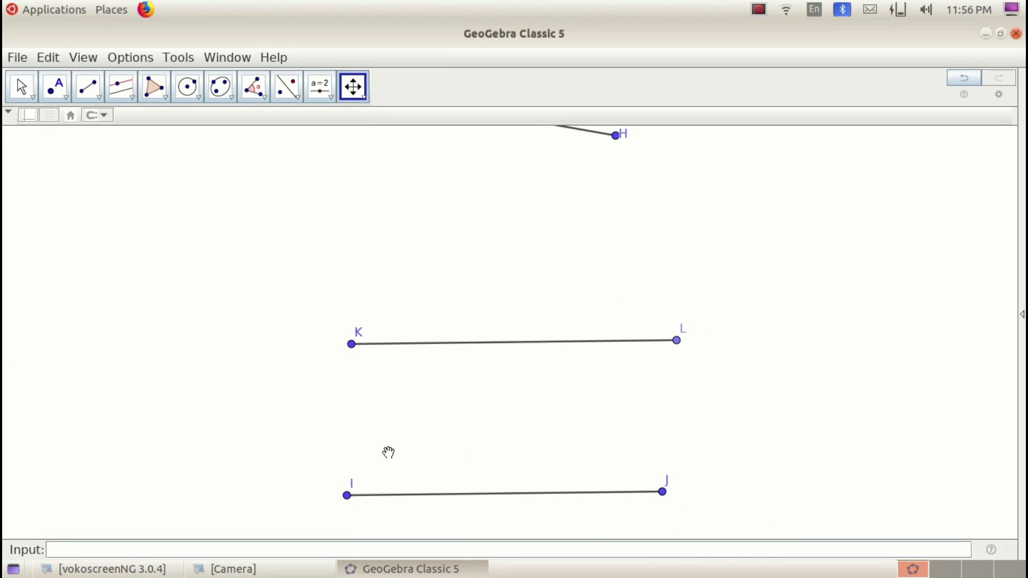
drag(423, 268, 438, 466)
drag(425, 305, 460, 453)
drag(464, 300, 469, 390)
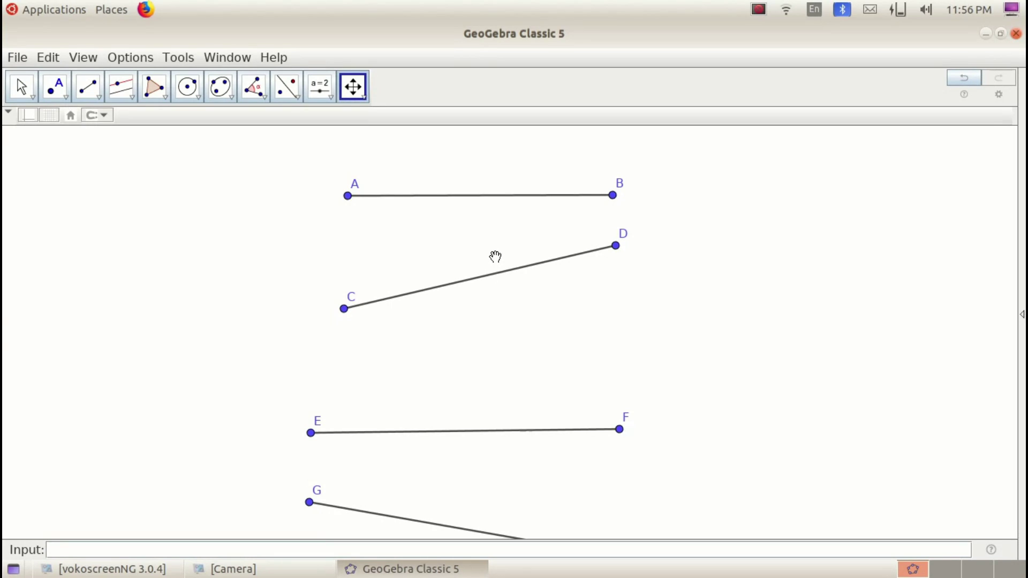
Draw a line through points A and B and another line through points C and D
click(100, 98)
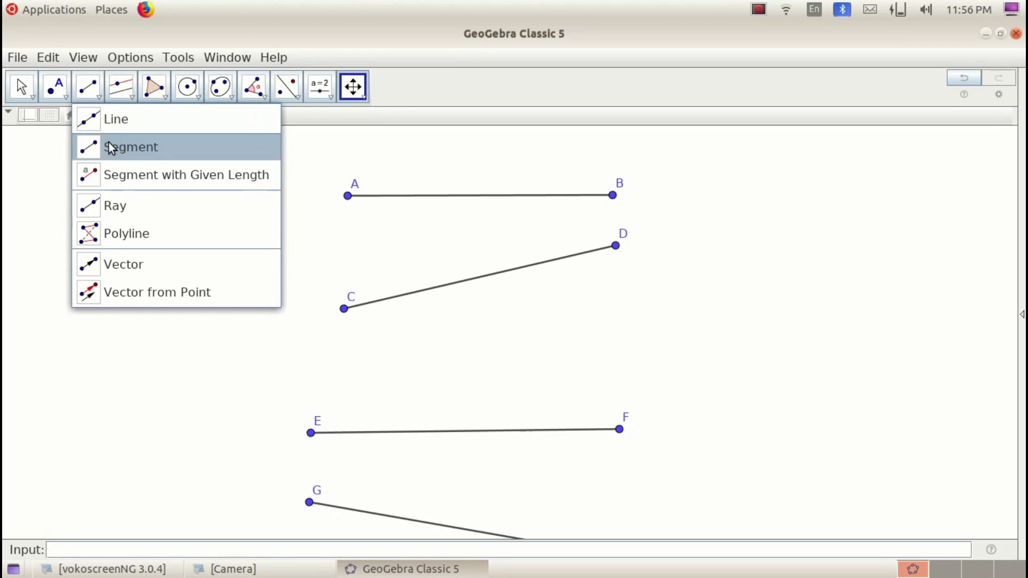
click(105, 121)
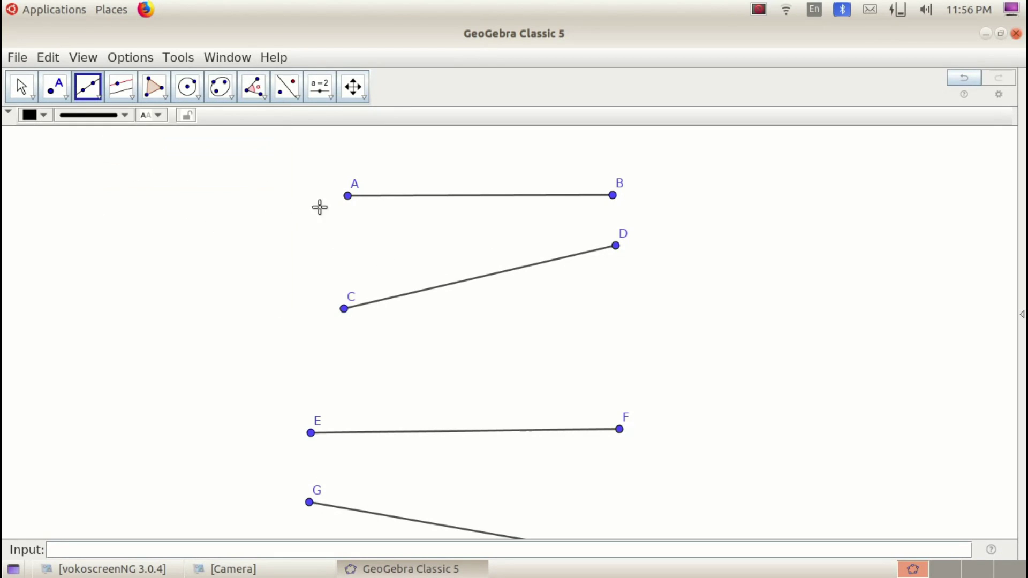
click(348, 197)
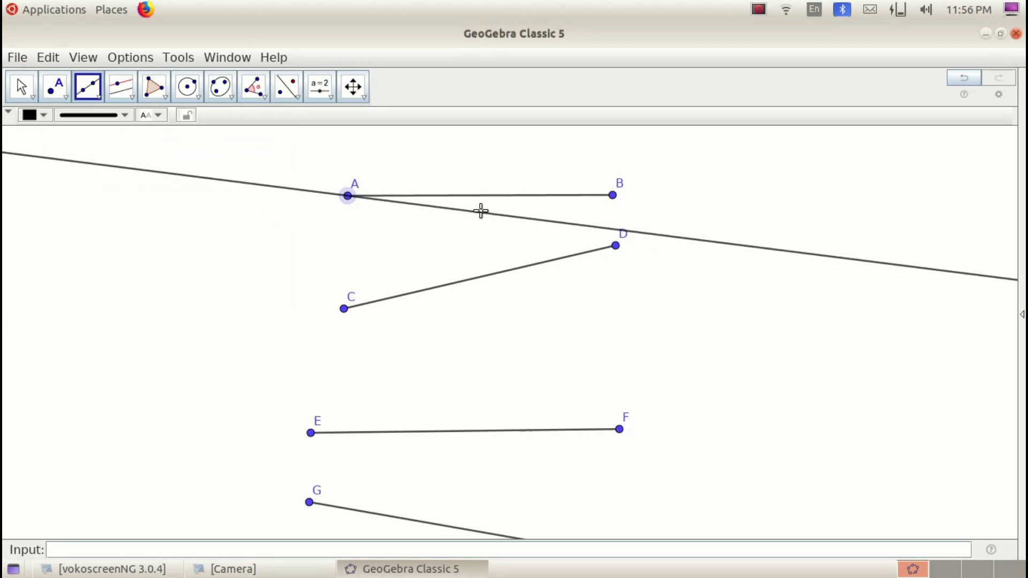
click(610, 197)
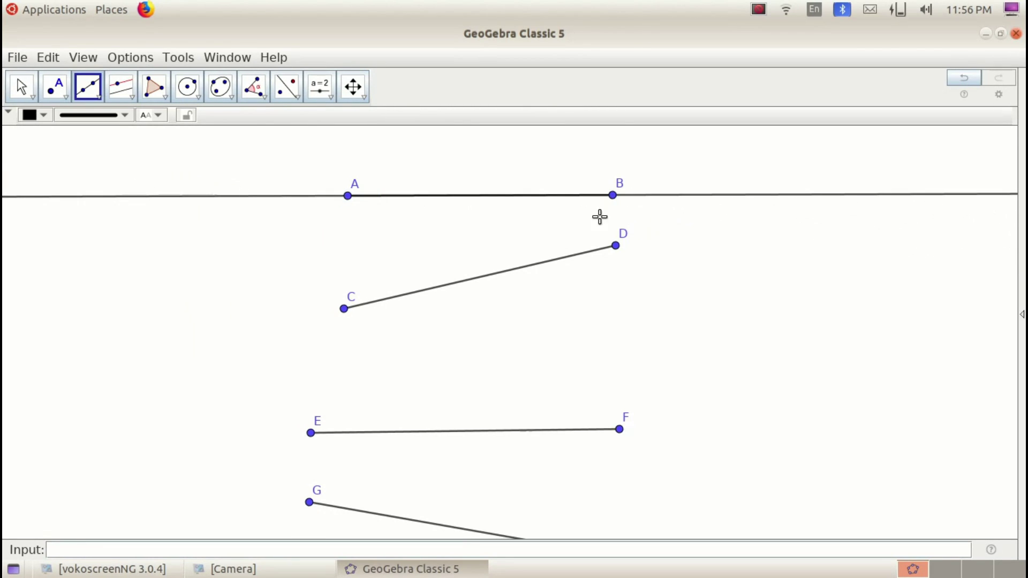
click(344, 309)
click(616, 248)
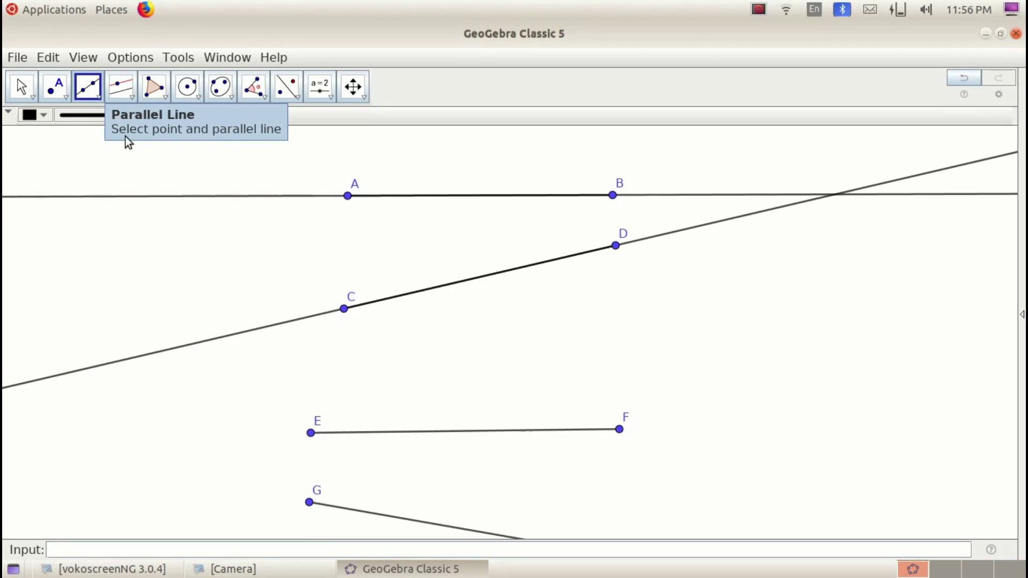
click(311, 433)
click(332, 442)
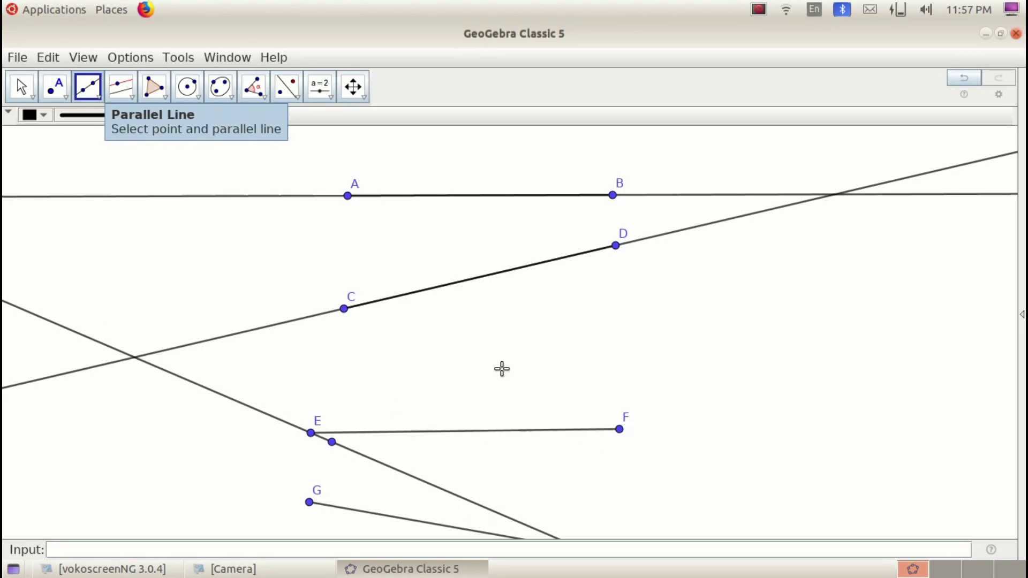
click(962, 81)
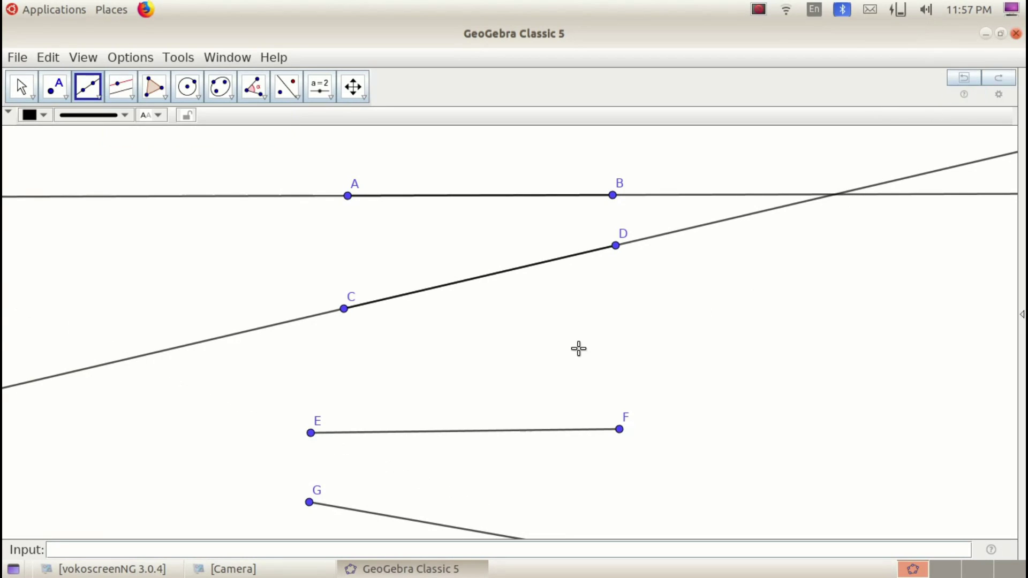
Draw a line through points E and F and another line through points G and H
click(311, 435)
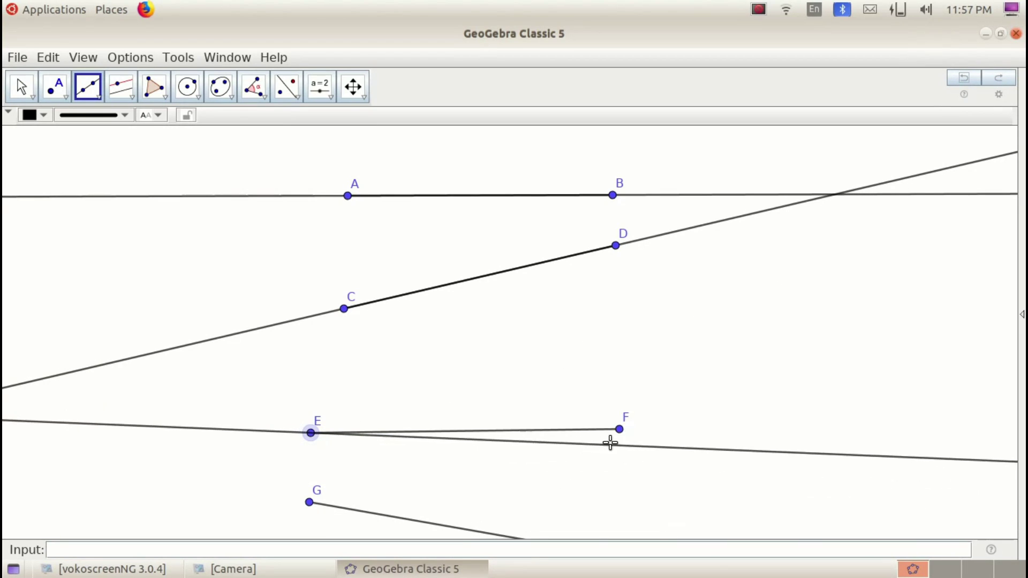
click(619, 430)
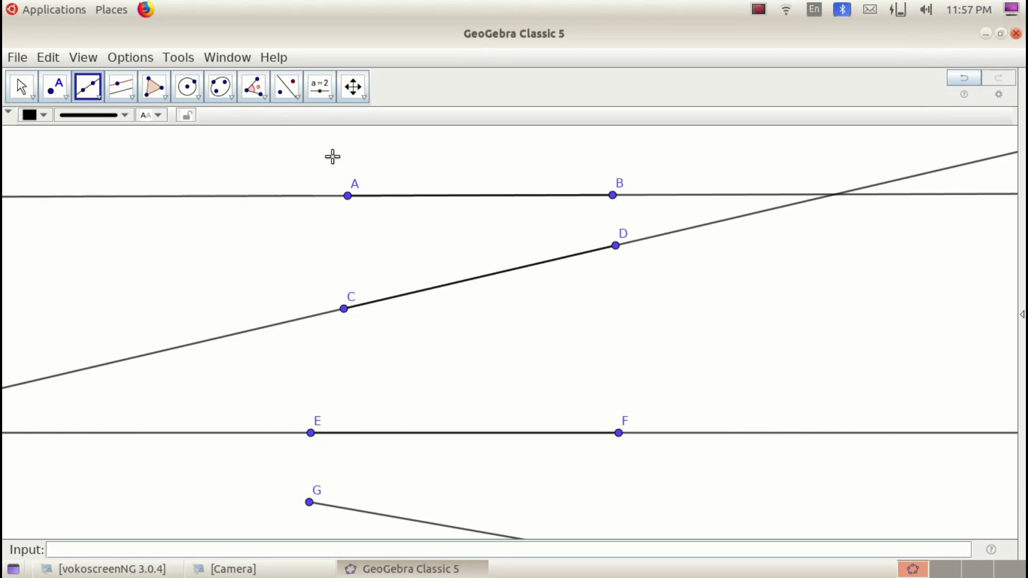
click(365, 95)
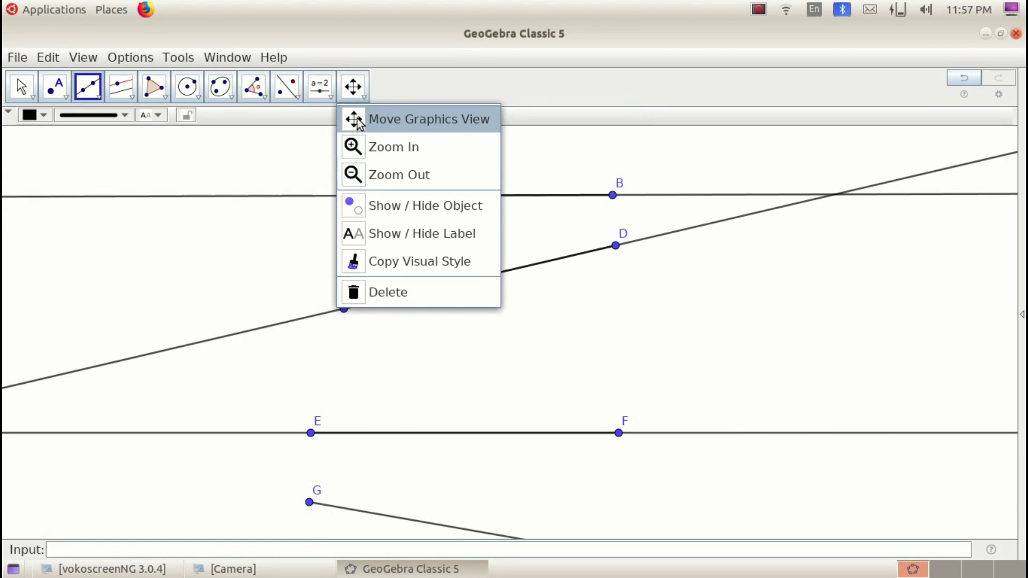
click(358, 120)
drag(438, 364, 412, 249)
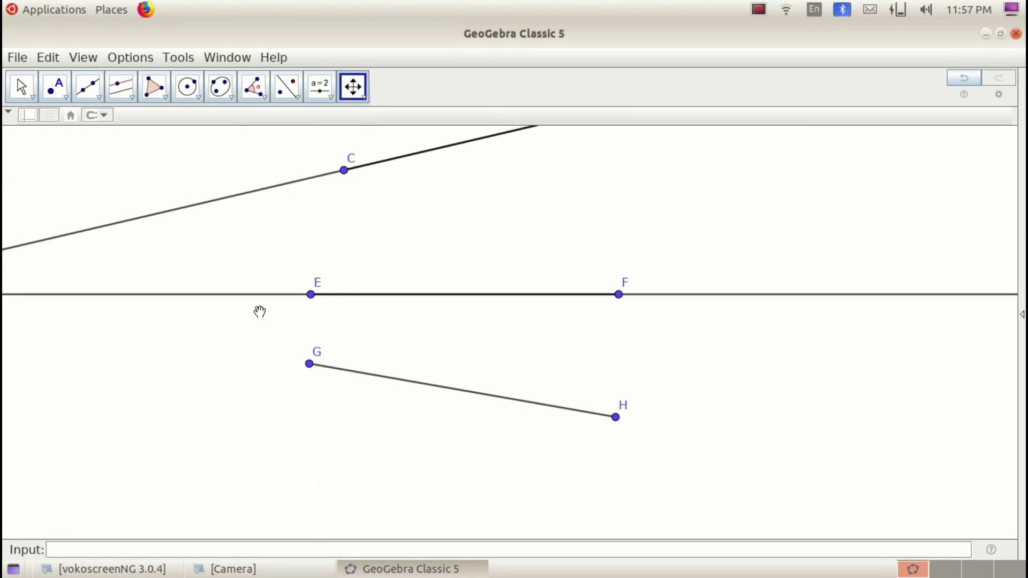
click(95, 98)
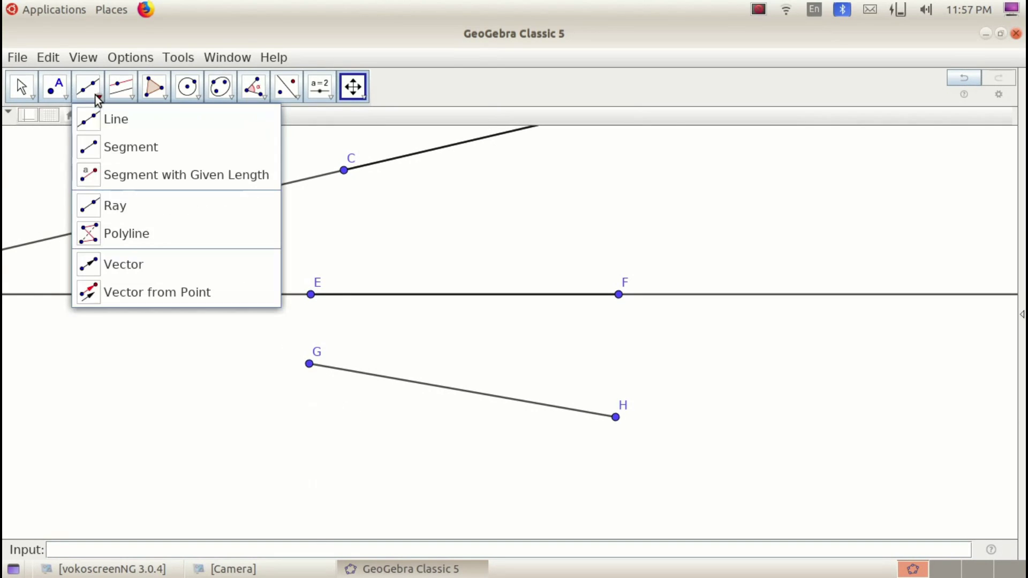
click(100, 127)
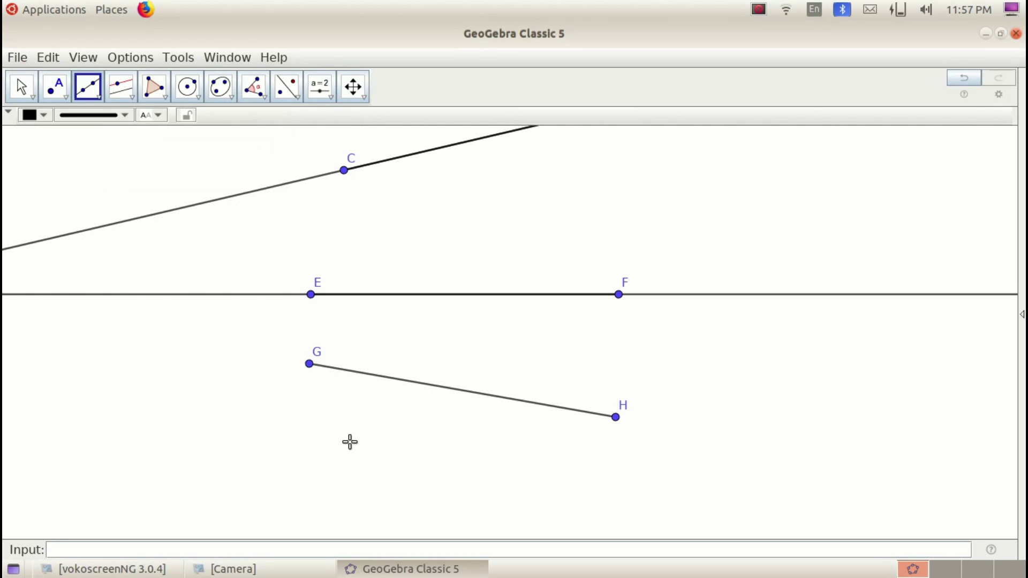
click(309, 364)
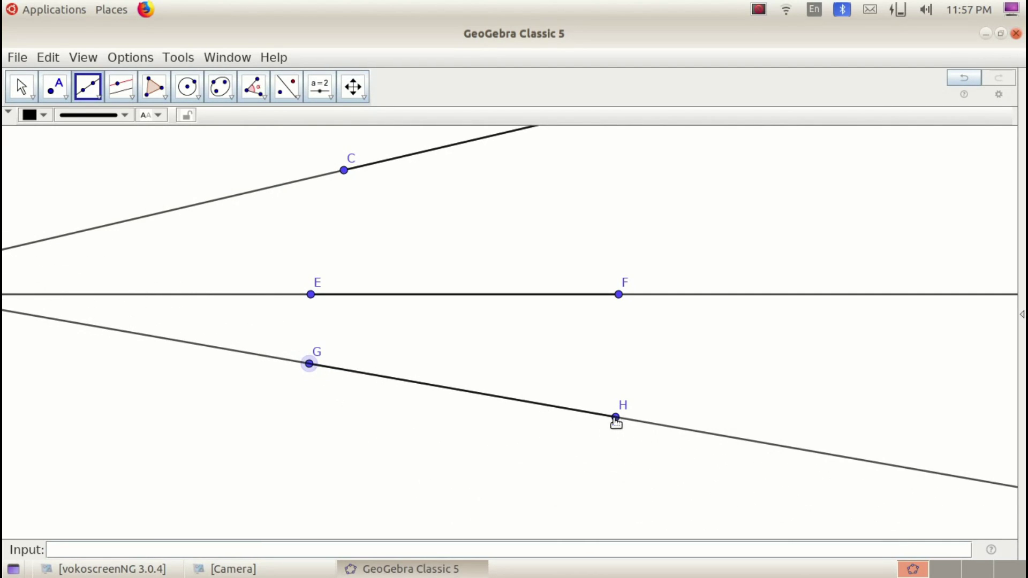
click(616, 419)
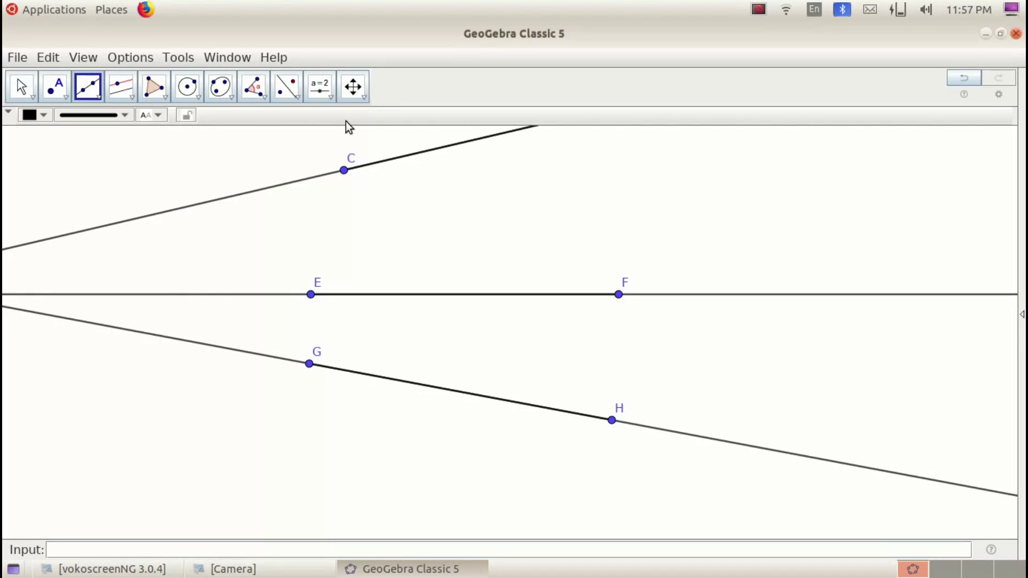
Draw a line through points K and L and another line through points I and J
click(365, 97)
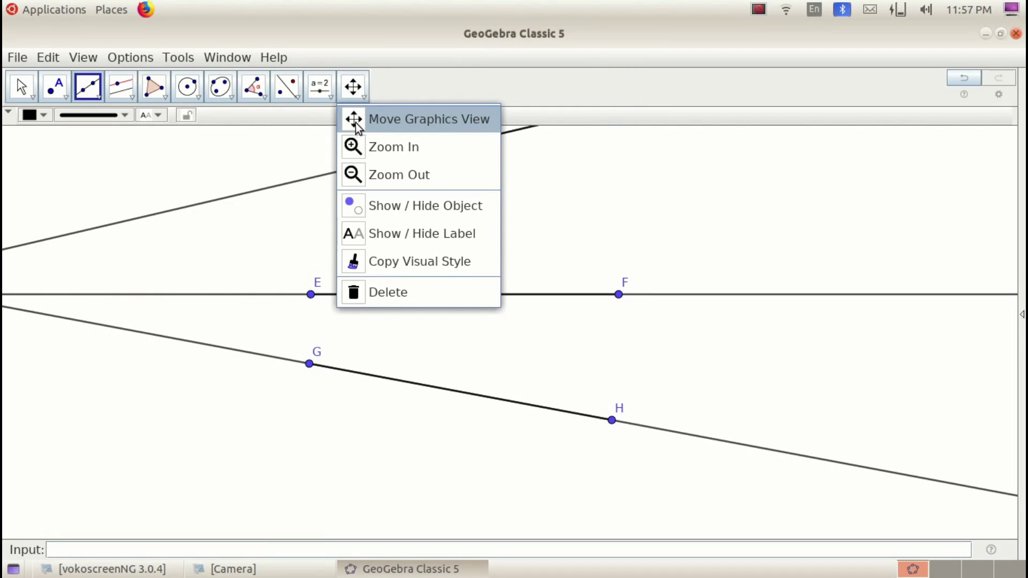
click(358, 123)
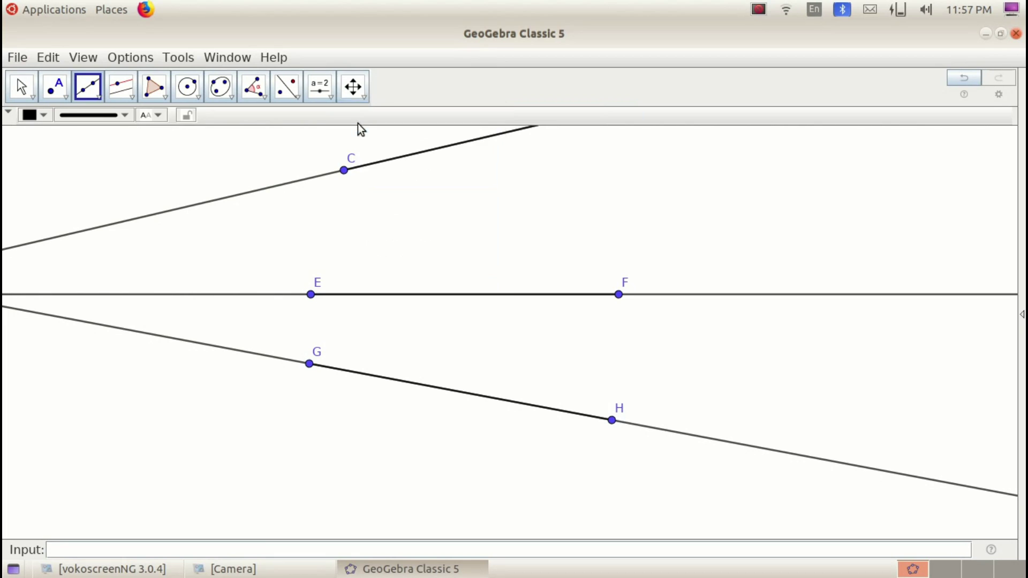
drag(332, 337, 574, 332)
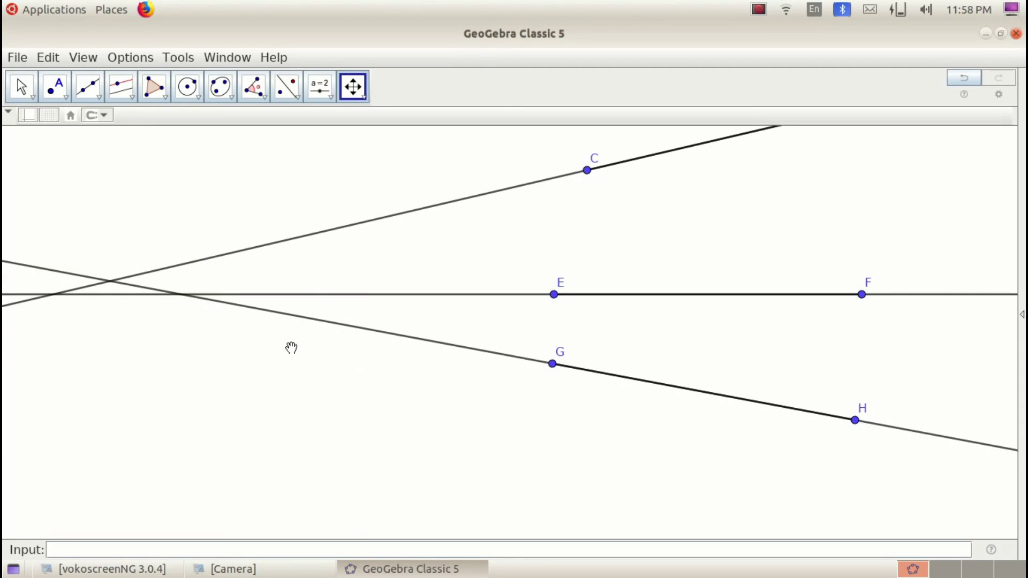
drag(310, 445, 276, 340)
drag(418, 535, 333, 401)
drag(412, 492, 282, 351)
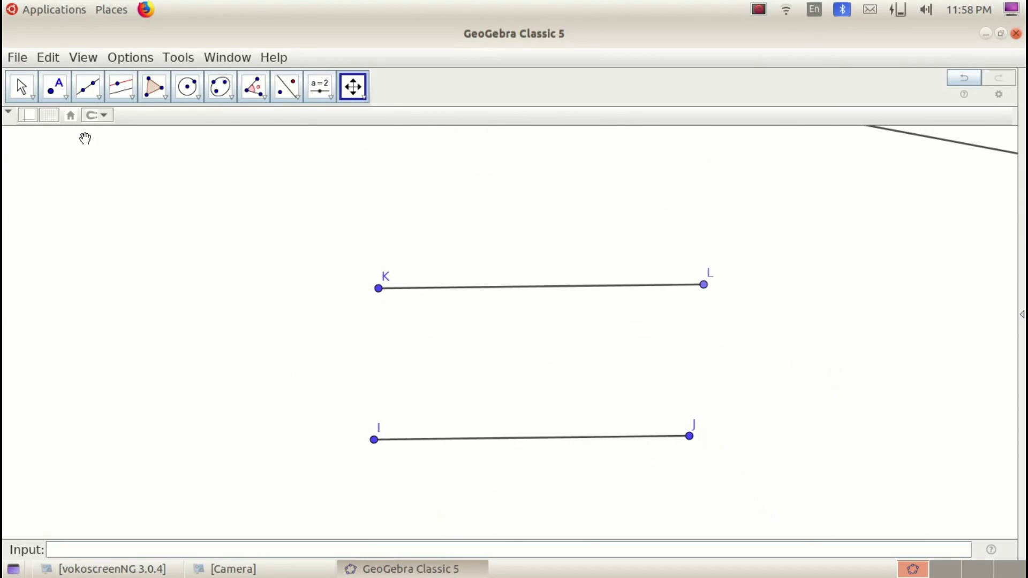
click(101, 100)
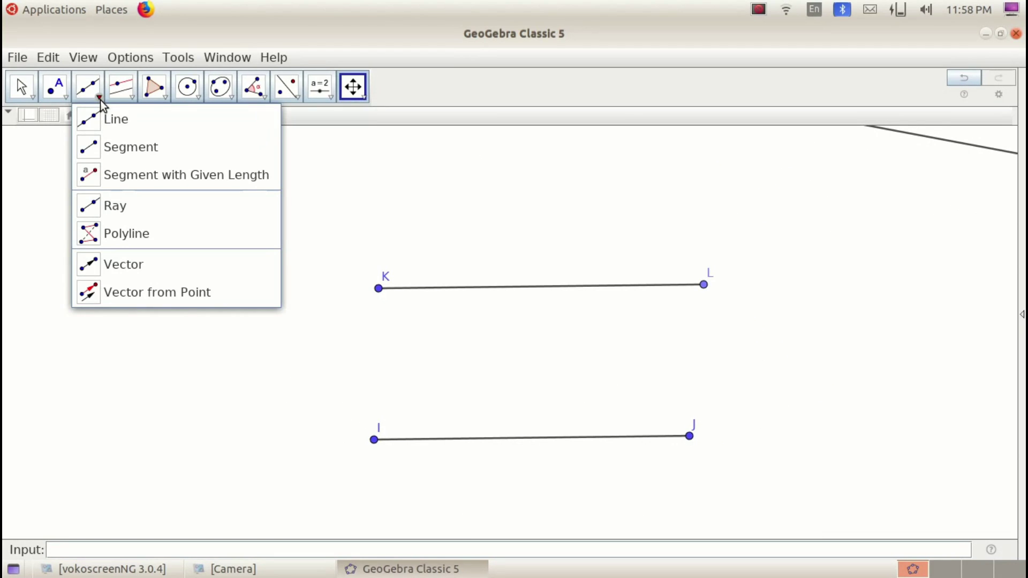
click(94, 120)
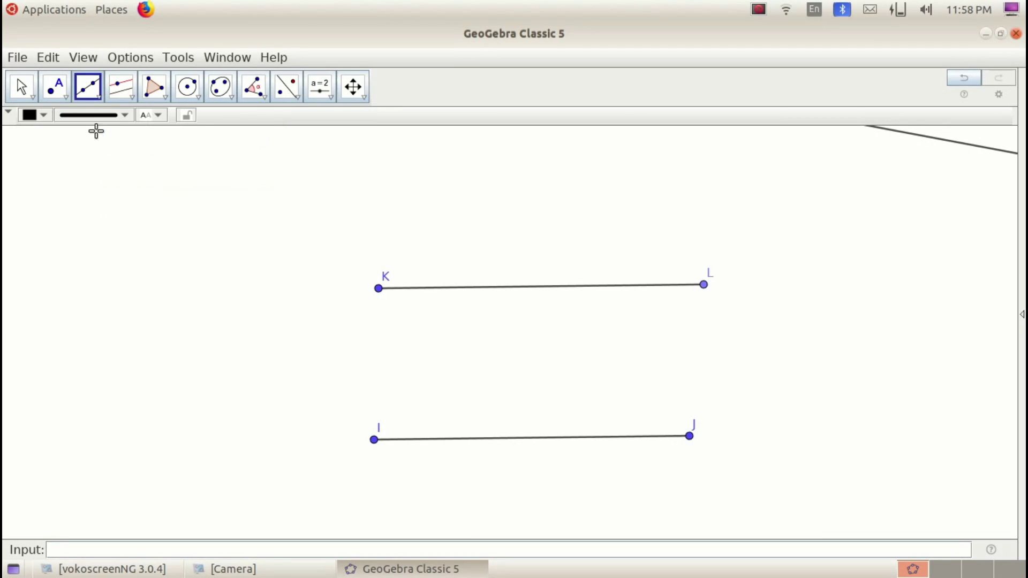
click(378, 290)
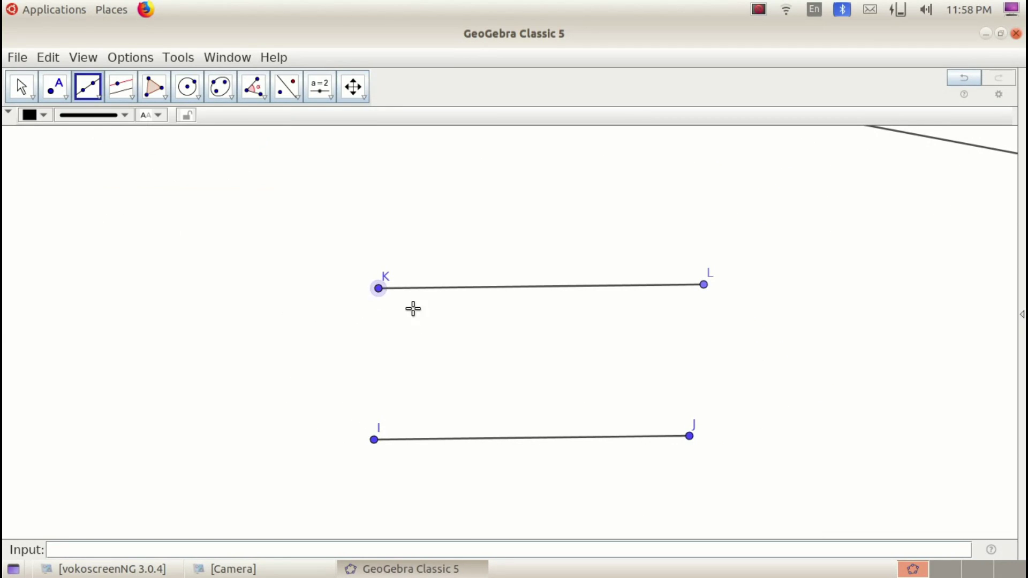
click(704, 286)
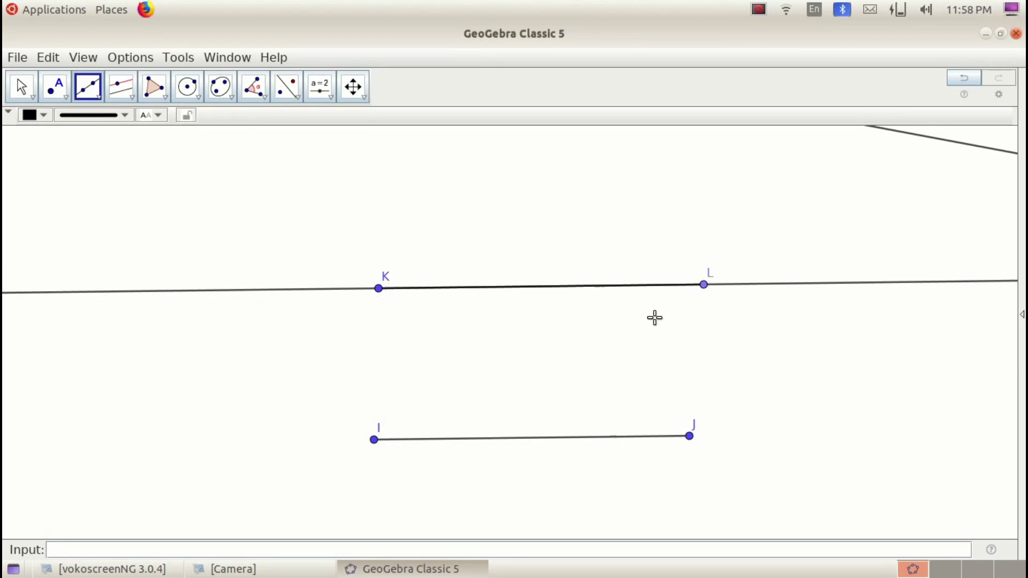
click(375, 441)
click(689, 437)
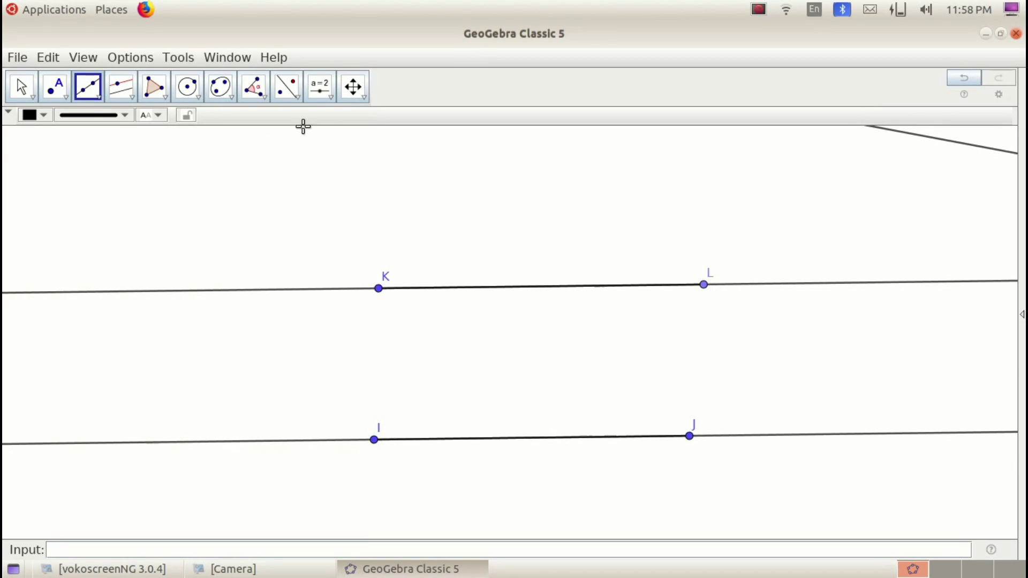
Follow the lines through KL and IJ far beyond both ends of their segments to check whether they meet
click(354, 100)
click(356, 120)
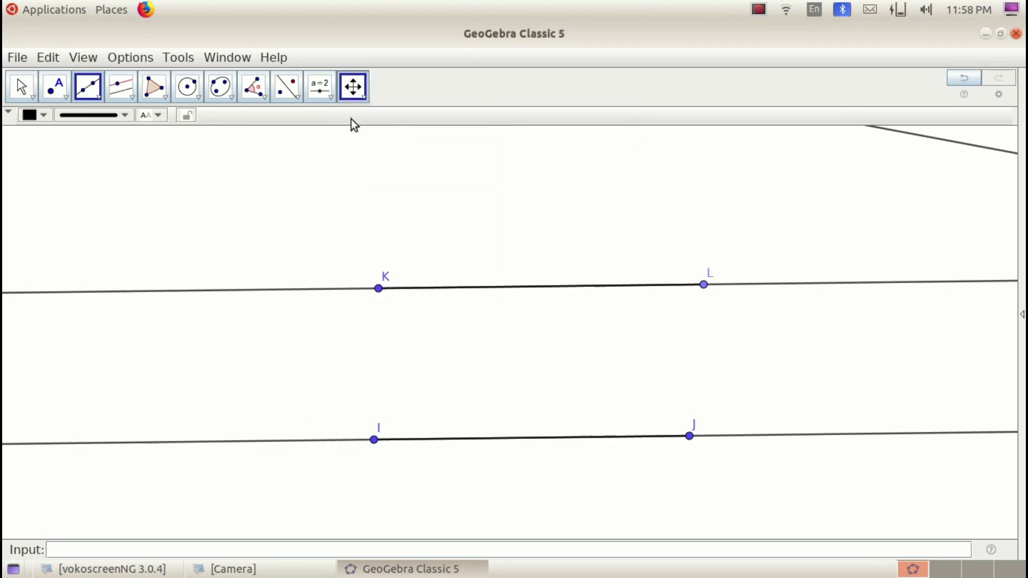
drag(507, 374, 202, 368)
drag(507, 348, 124, 390)
drag(581, 366, 12, 344)
drag(216, 364, 142, 370)
drag(667, 344, 120, 360)
drag(672, 333, 120, 317)
drag(782, 349, 332, 366)
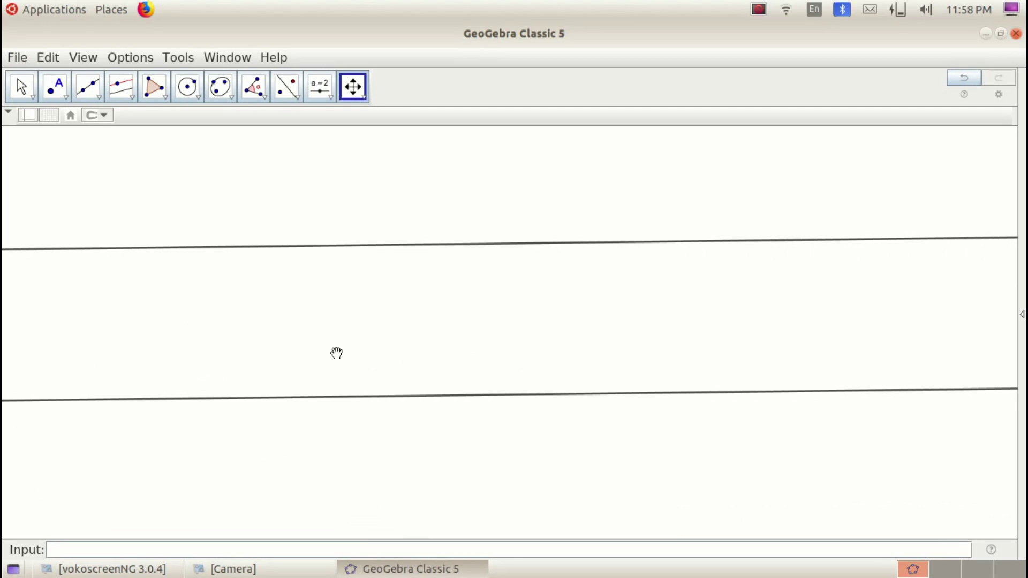
mouse_move(690, 346)
mouse_down()
mouse_move(332, 342)
mouse_move(702, 352)
mouse_up()
drag(438, 338, 812, 284)
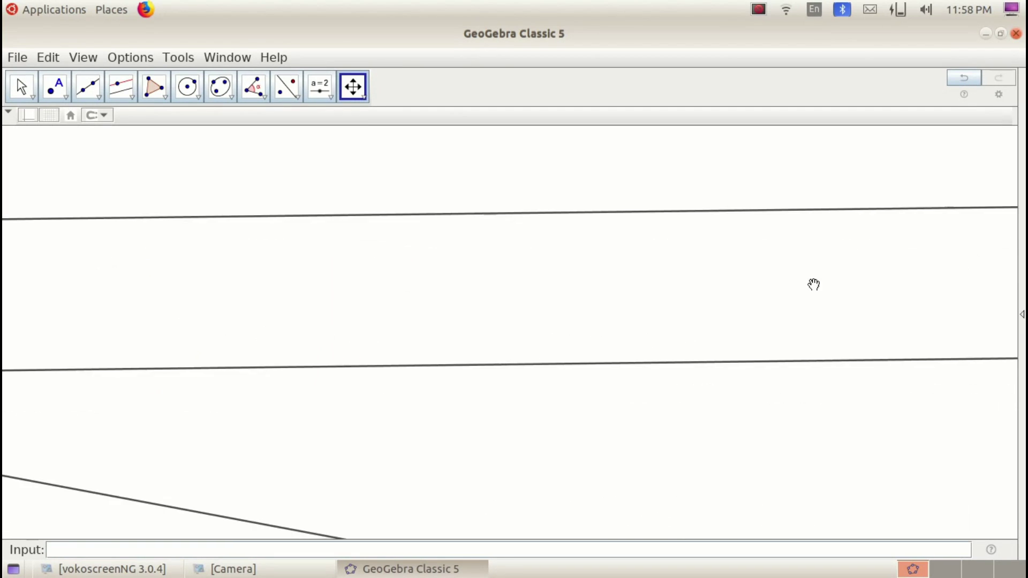
drag(276, 259, 965, 253)
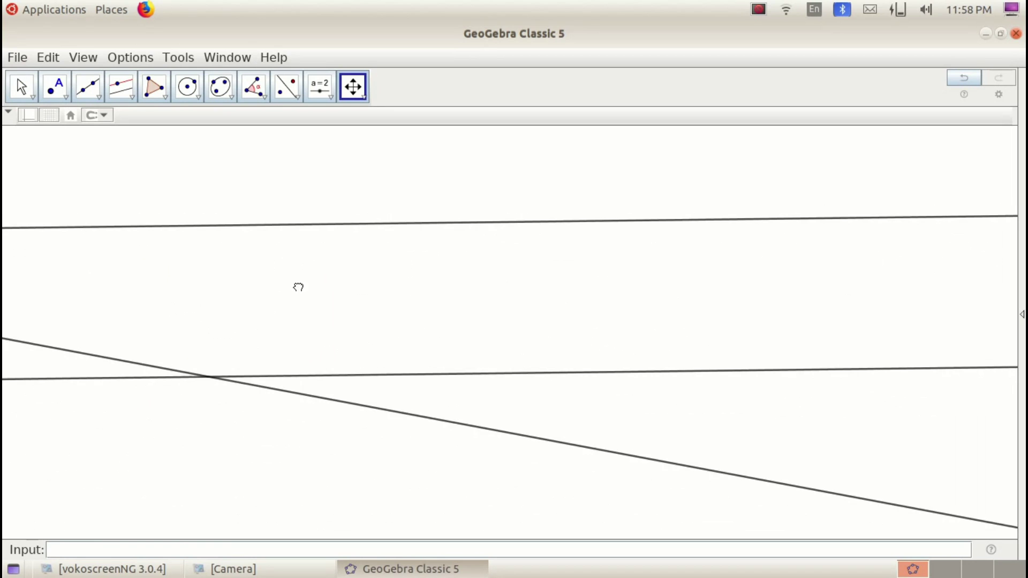
drag(298, 287, 966, 264)
mouse_move(236, 289)
mouse_down()
mouse_move(696, 323)
mouse_move(927, 366)
mouse_up()
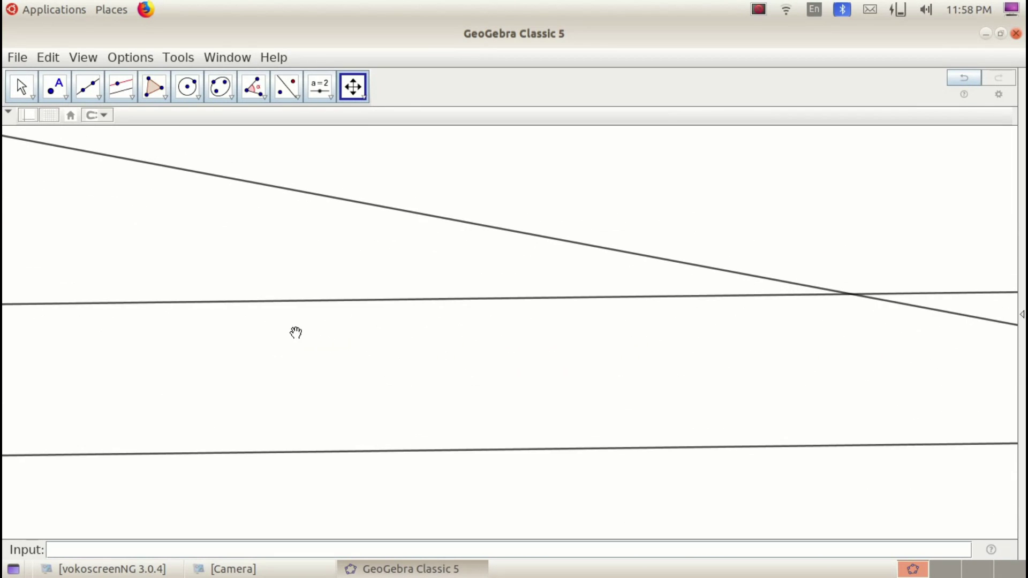
Trace the lines through KL and IJ from their far right stretch past the left ends and back to the labelled segments
drag(219, 351, 915, 408)
drag(706, 418, 784, 422)
drag(502, 412, 574, 402)
drag(494, 464, 835, 348)
drag(415, 312, 758, 366)
drag(296, 367, 721, 331)
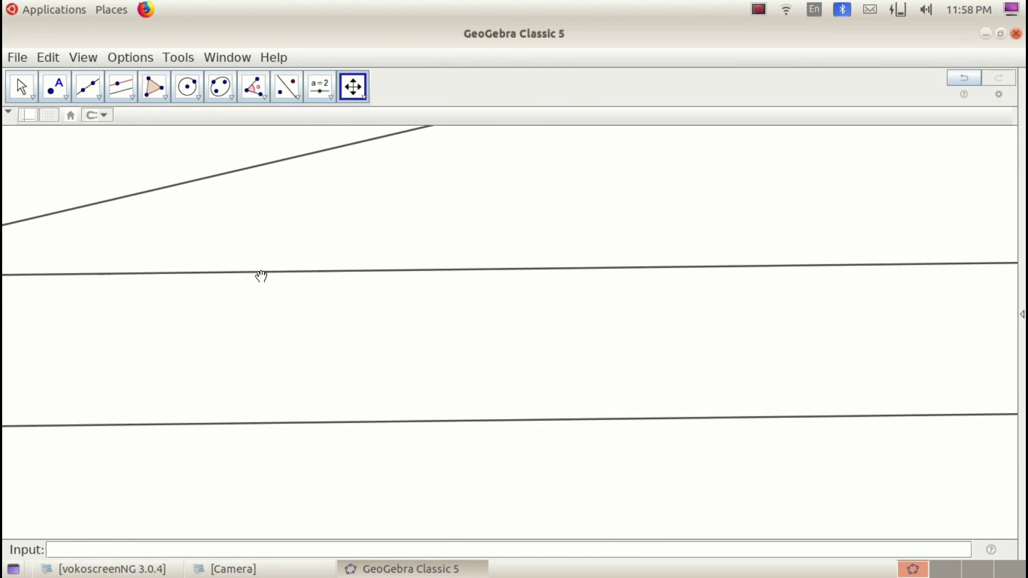
drag(474, 353, 195, 379)
drag(912, 357, 328, 360)
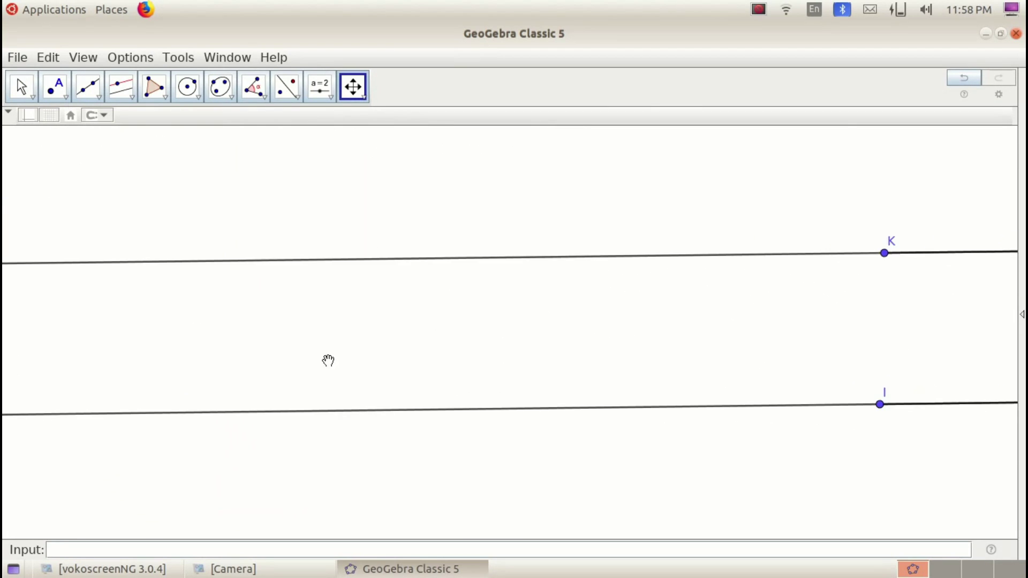
drag(953, 341, 392, 356)
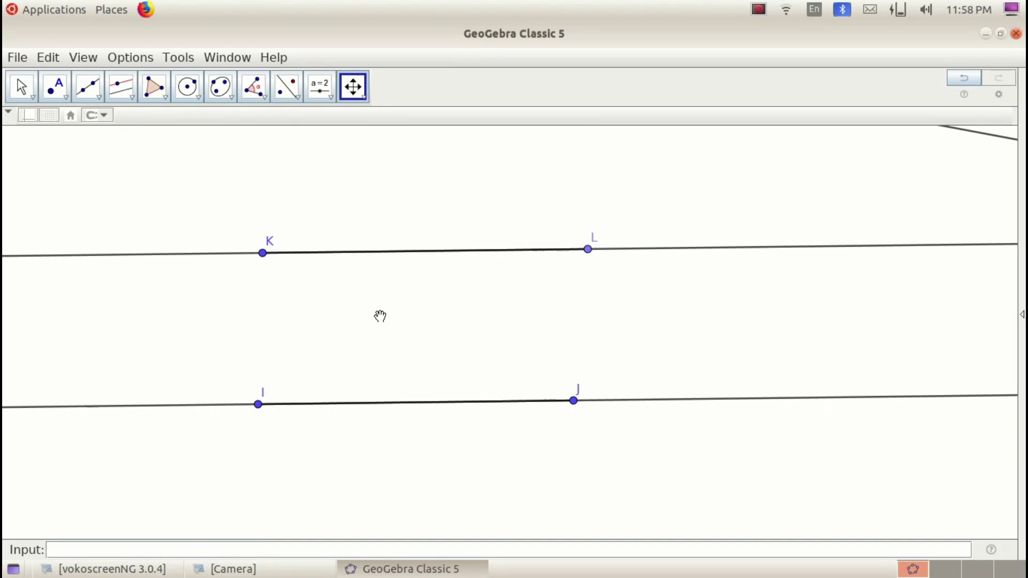
Compare the three line pairs AB and CD, EF and GH, and KL and IJ for intersecting or parallel behaviour
drag(376, 224, 394, 517)
drag(464, 236, 459, 468)
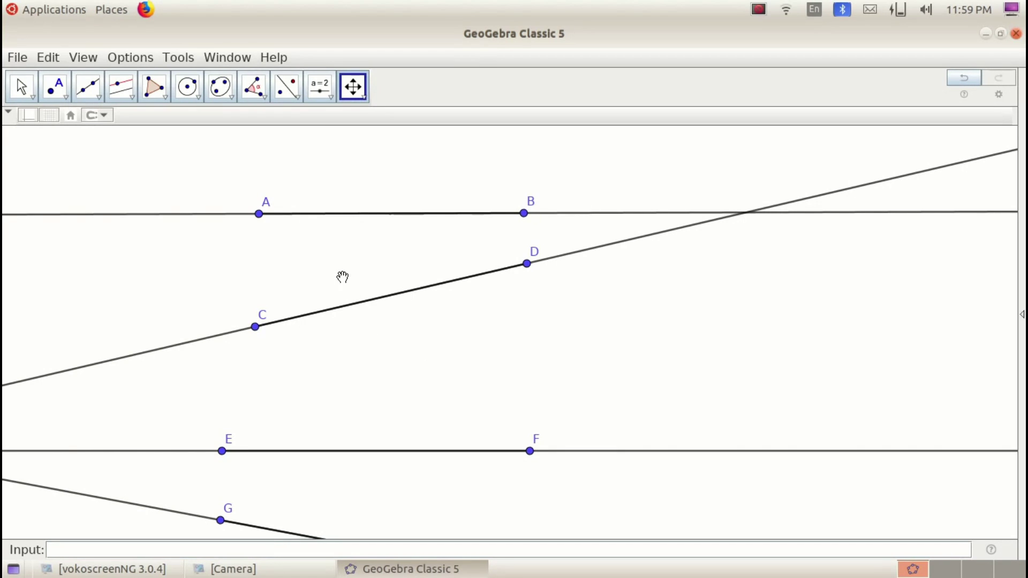
drag(418, 402, 403, 355)
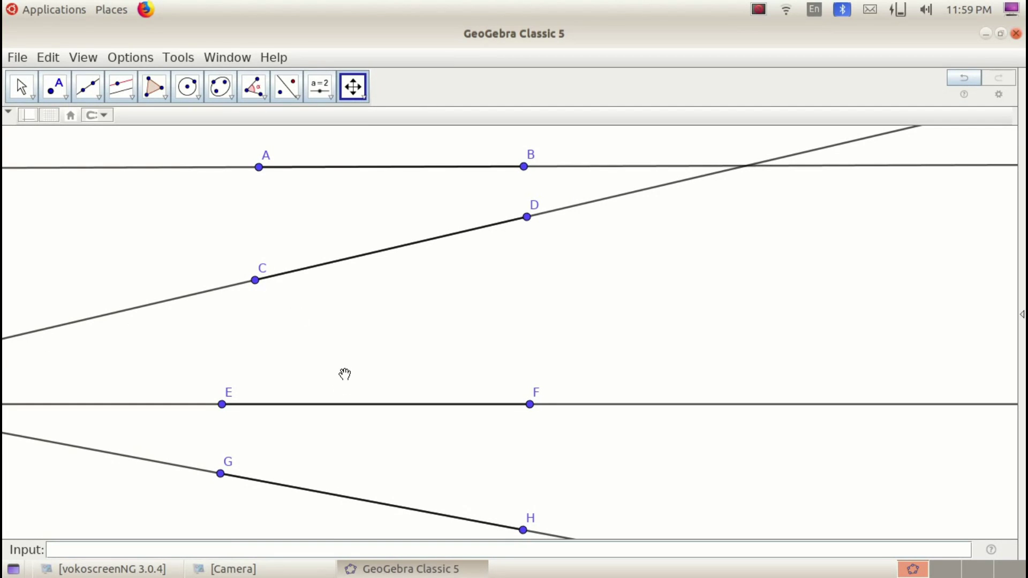
drag(376, 416, 416, 228)
drag(403, 385, 417, 252)
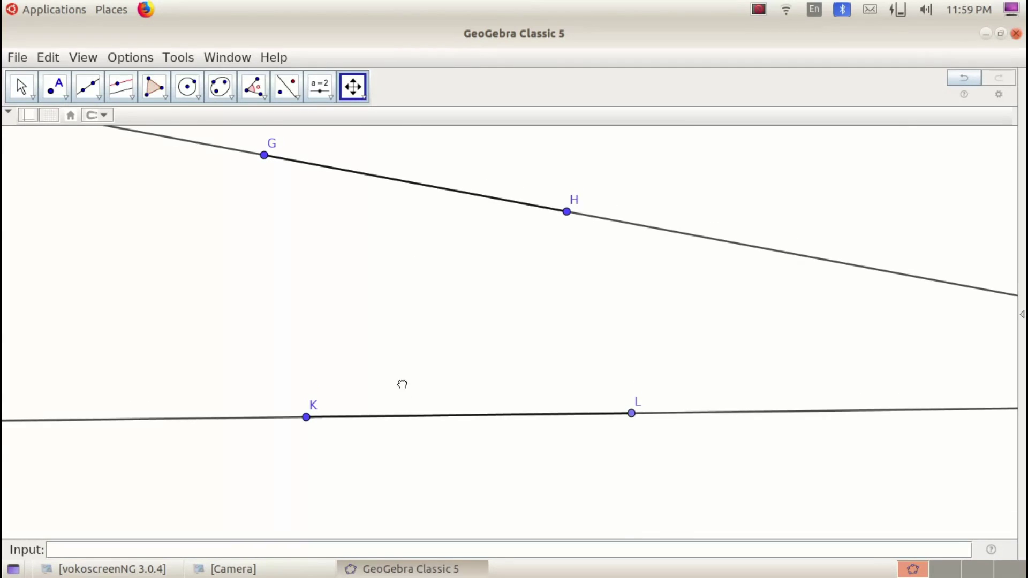
drag(402, 385, 404, 289)
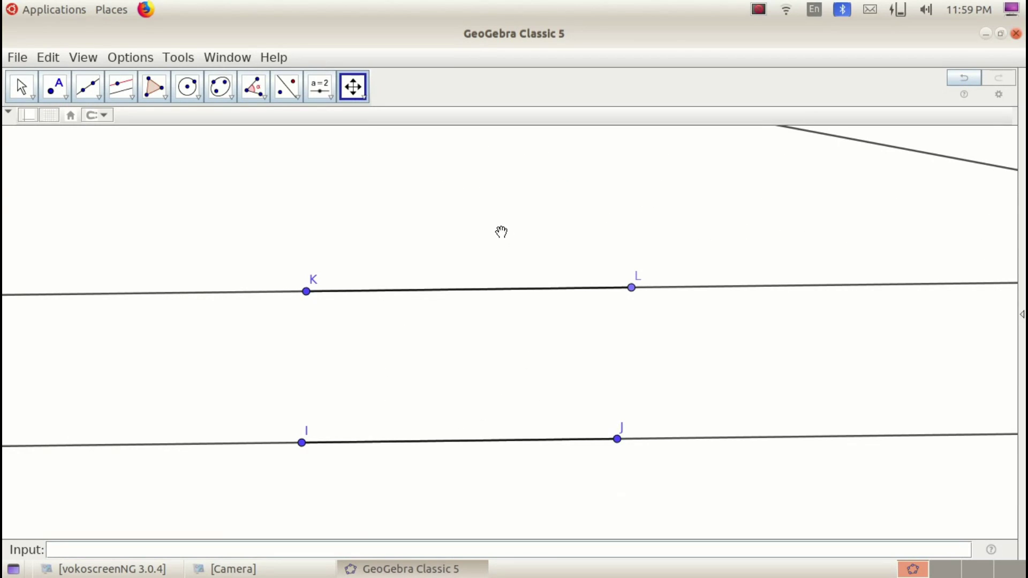
drag(500, 232, 479, 342)
drag(431, 231, 443, 445)
drag(458, 213, 464, 429)
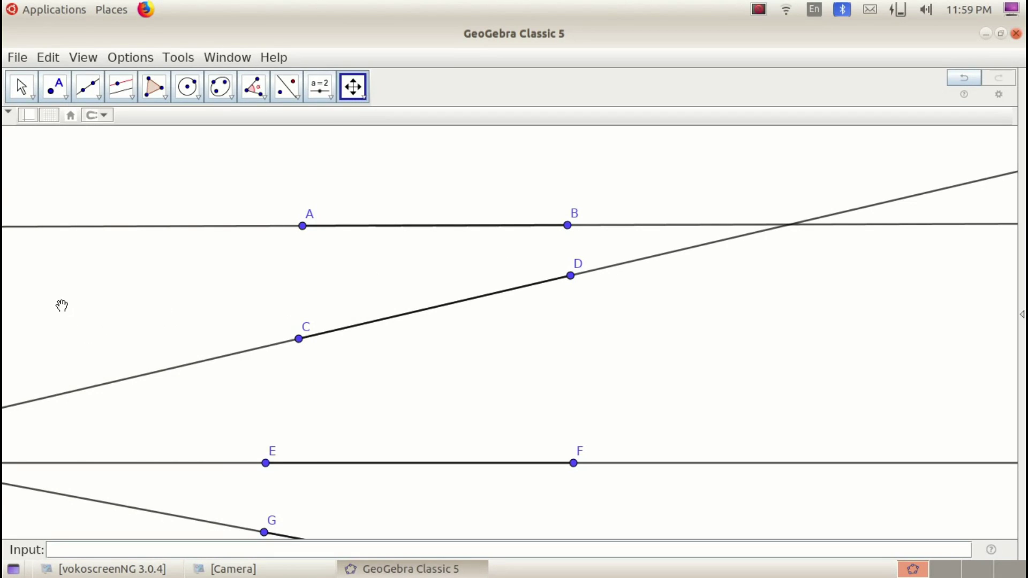
drag(305, 402, 315, 247)
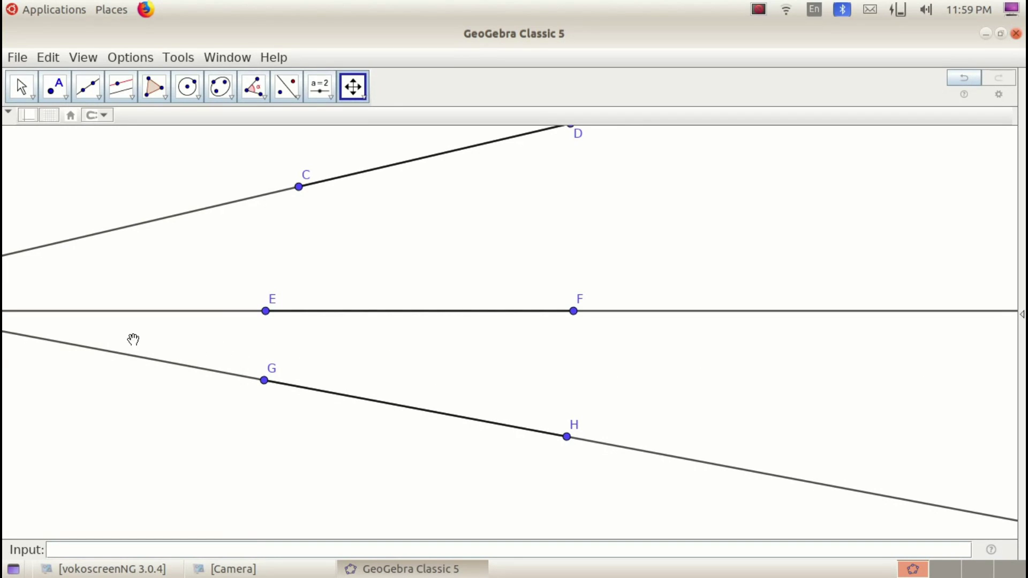
drag(171, 348, 285, 351)
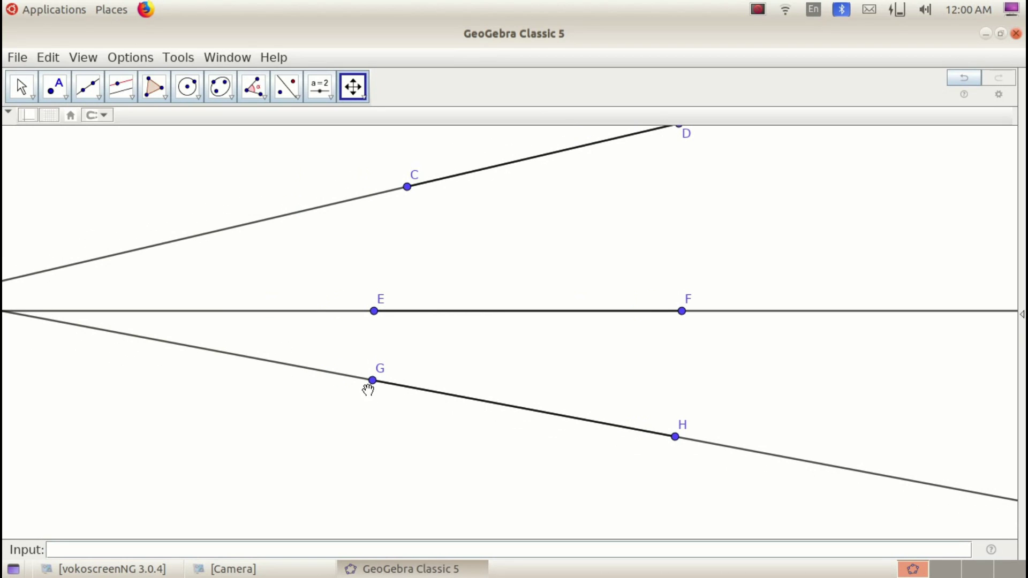
drag(368, 399, 283, 310)
drag(400, 405, 354, 328)
drag(388, 423, 356, 347)
drag(349, 452, 353, 301)
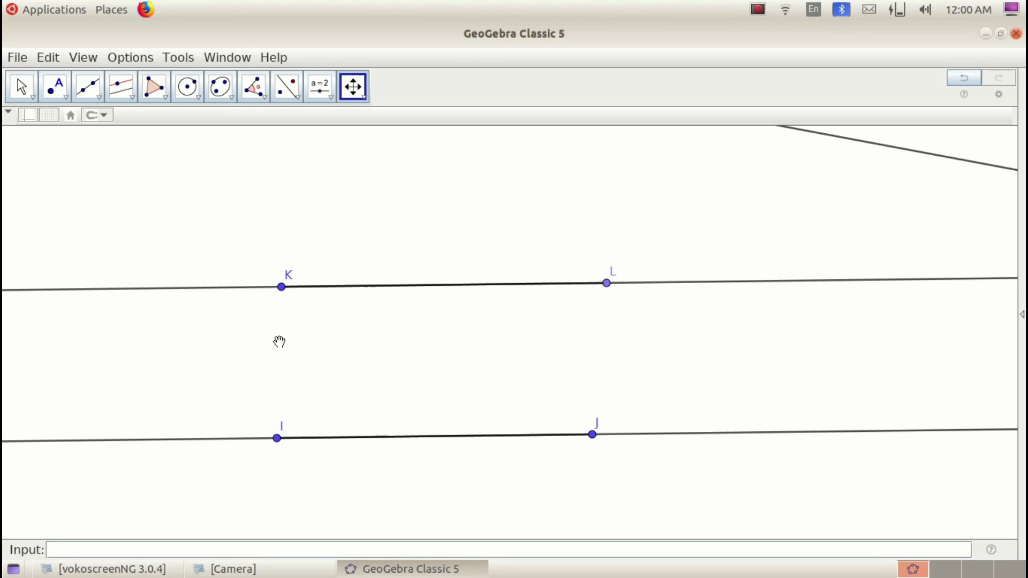
drag(244, 383, 220, 431)
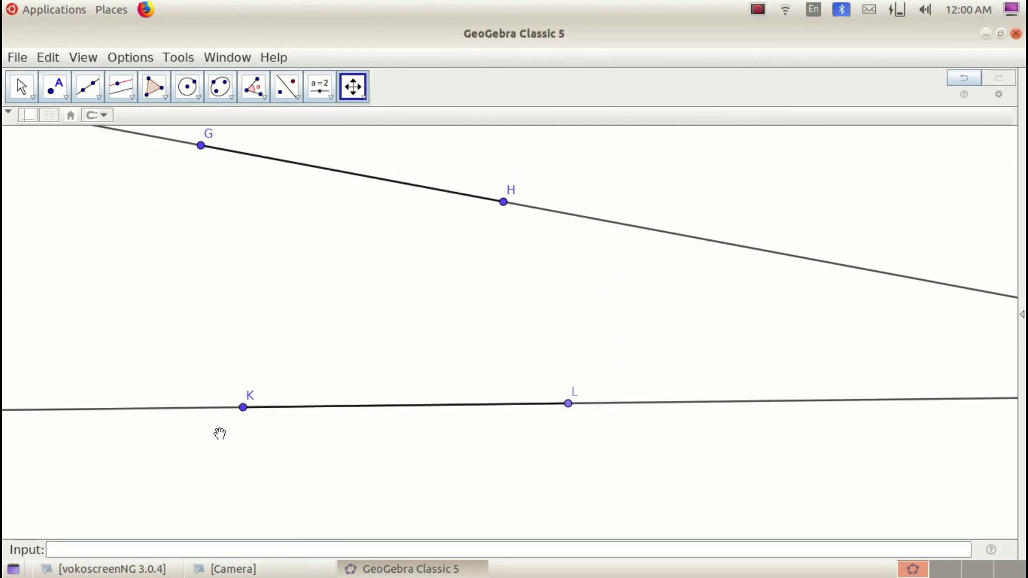
drag(264, 298, 198, 217)
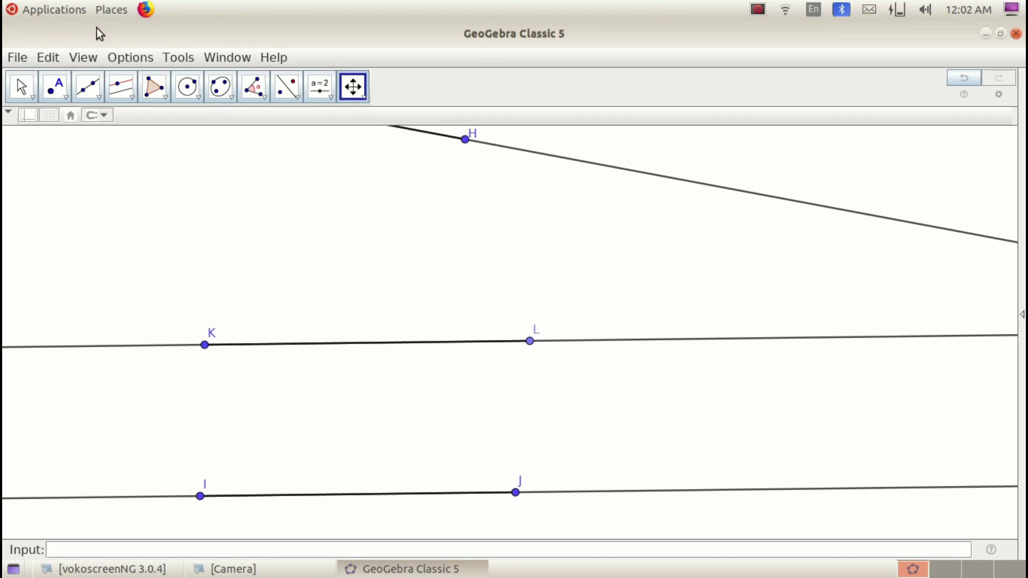
Draw a closed irregular quadrilateral with the Polygon tool in an empty area below line IJ
drag(354, 384, 425, 293)
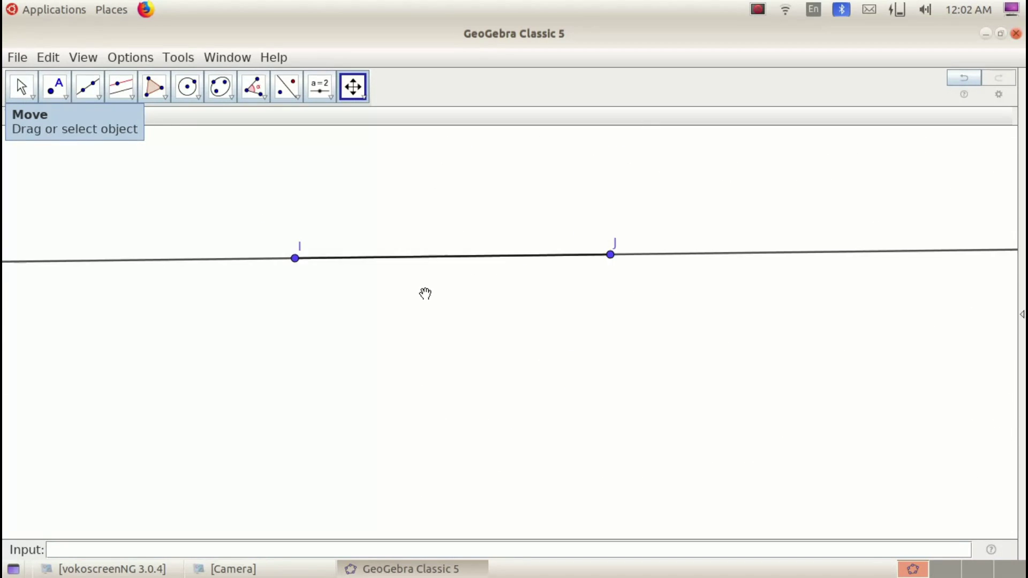
drag(422, 349, 486, 167)
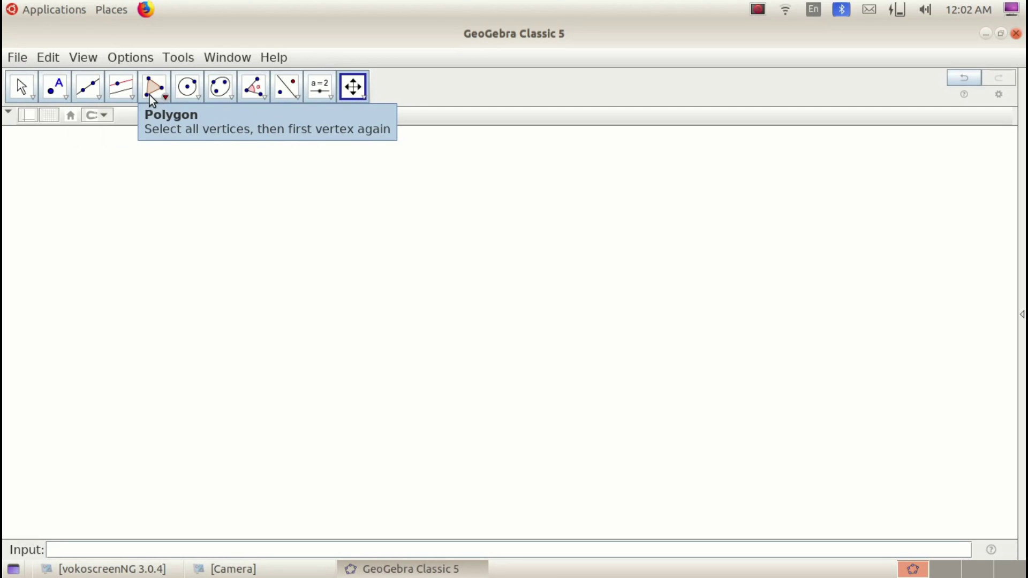
click(166, 95)
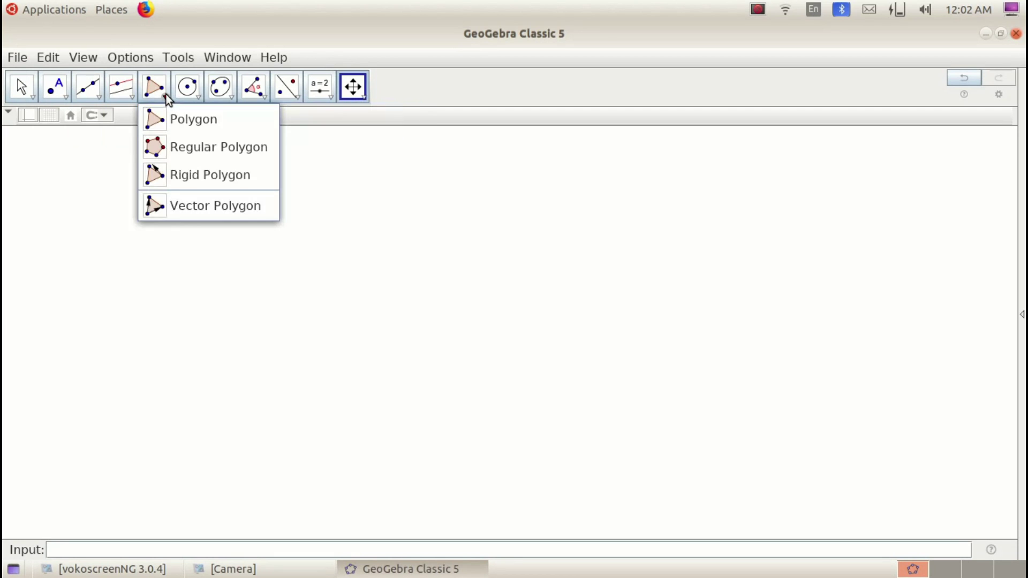
click(194, 123)
click(373, 284)
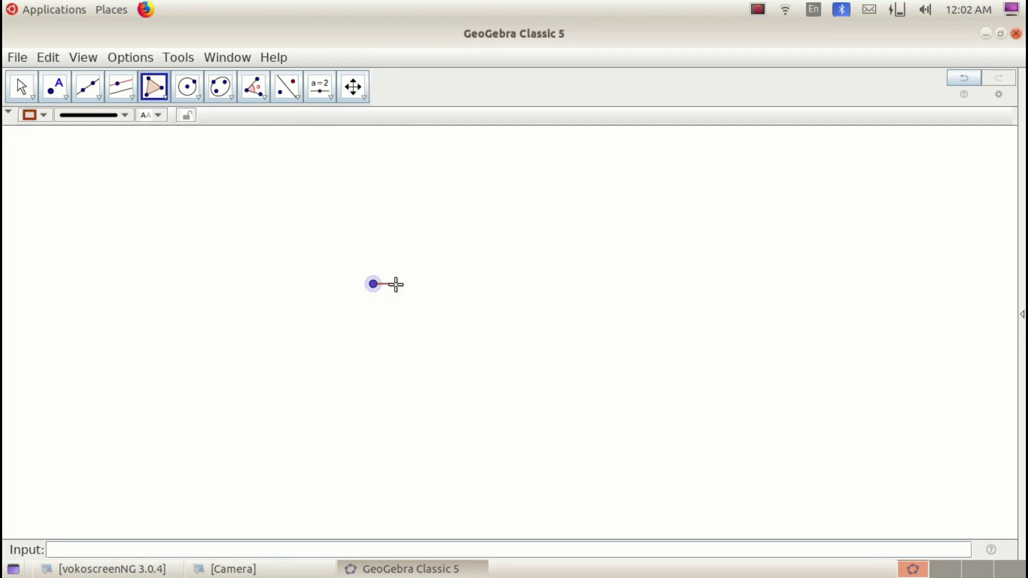
click(577, 261)
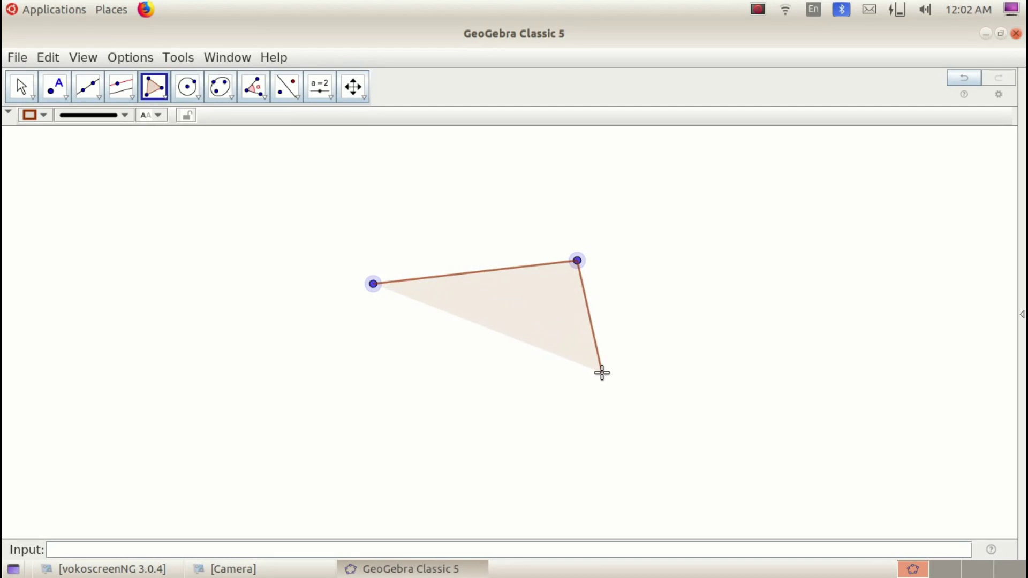
click(648, 352)
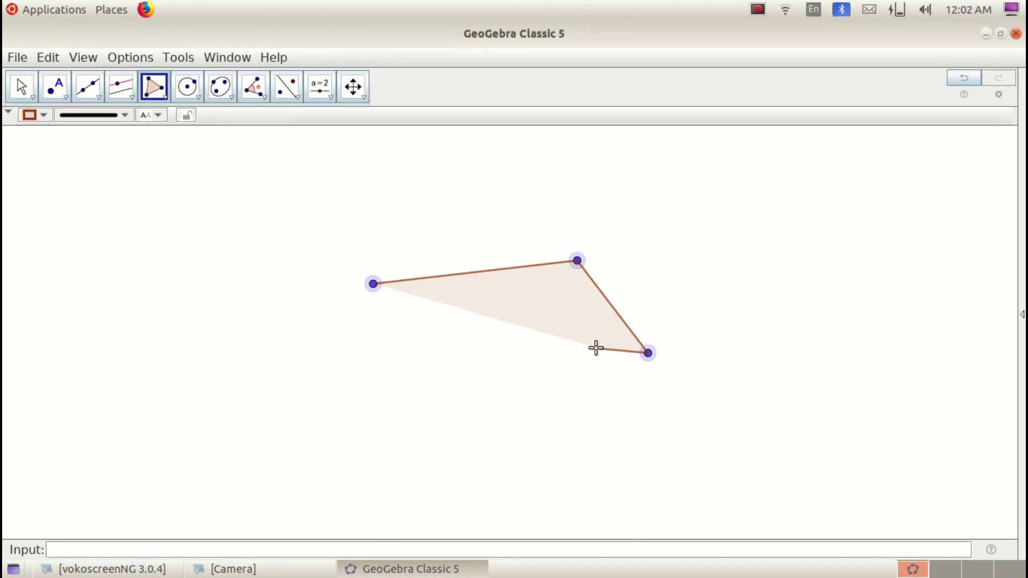
click(485, 412)
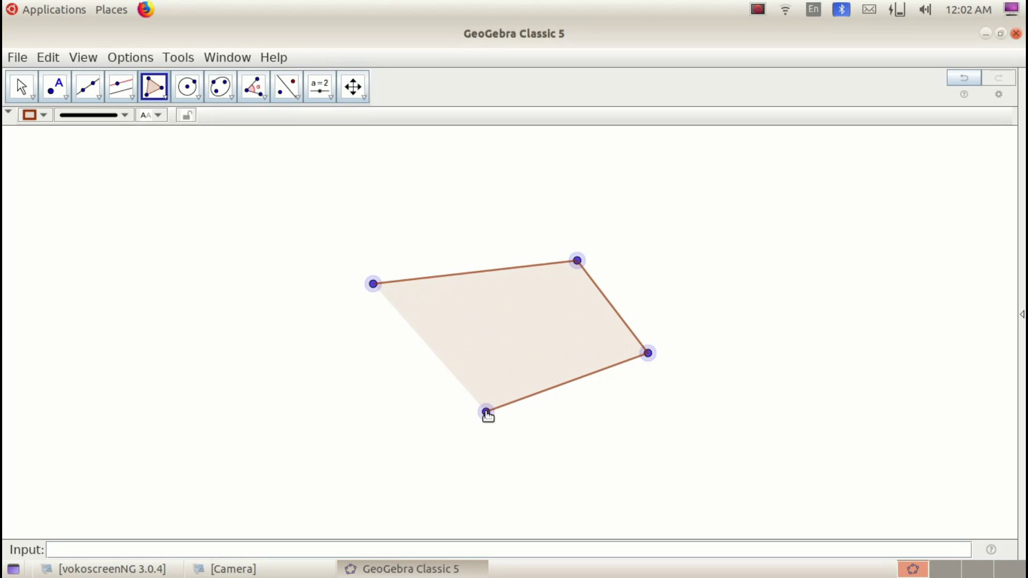
click(373, 284)
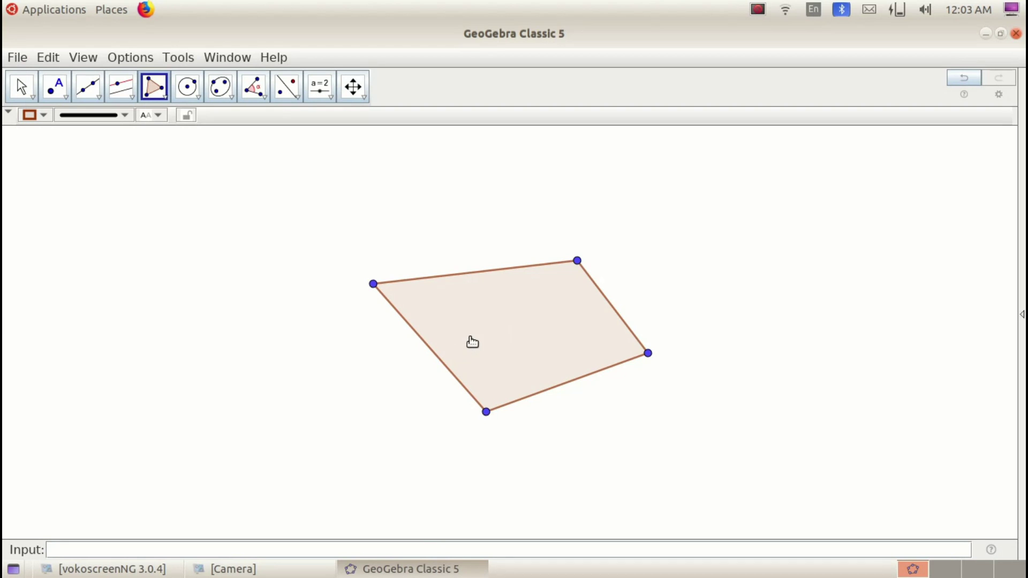
Draw full lines through the vertex pairs of the quadrilateral's right side and lower side
click(102, 95)
click(110, 118)
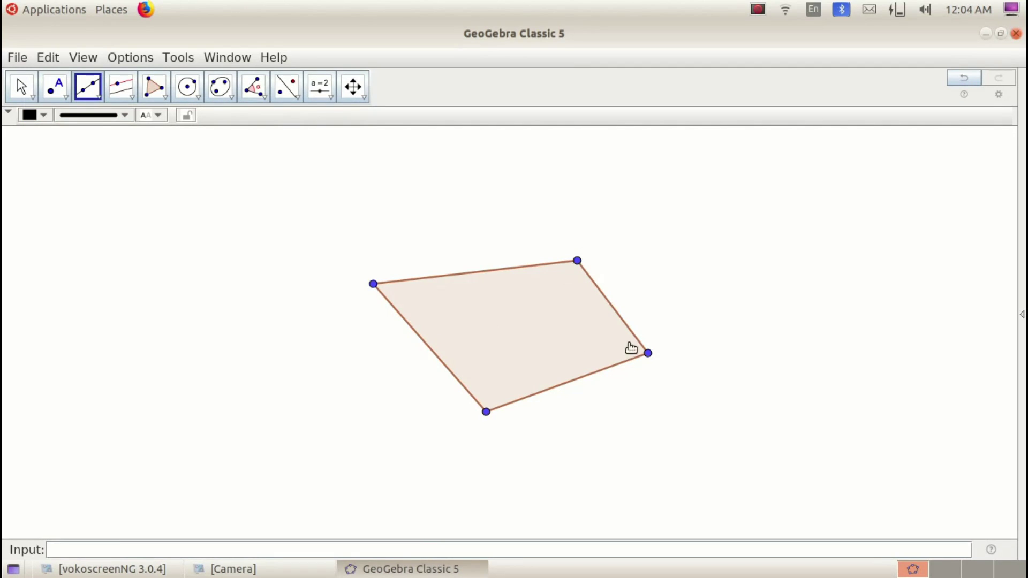
click(577, 261)
click(648, 354)
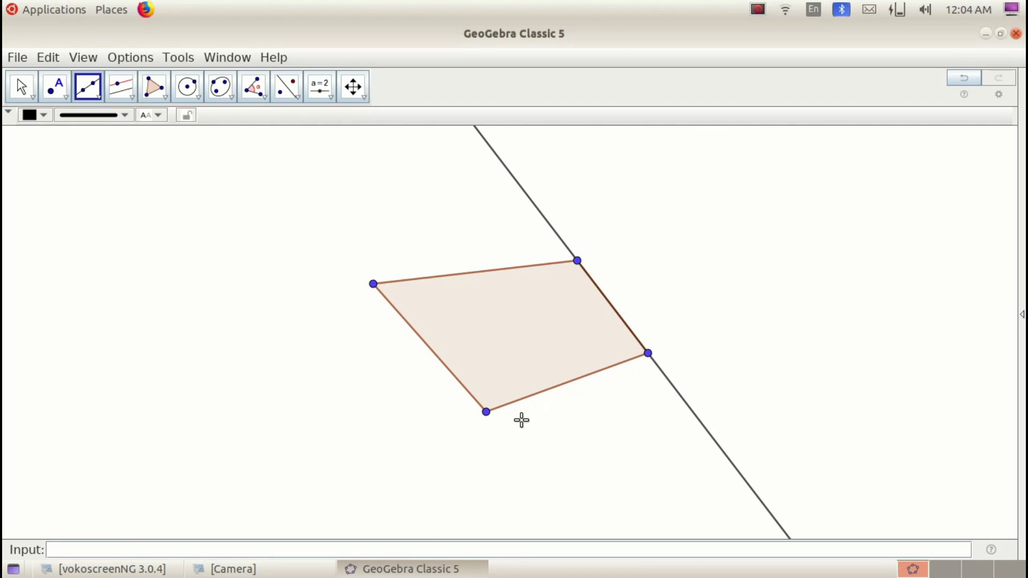
click(648, 354)
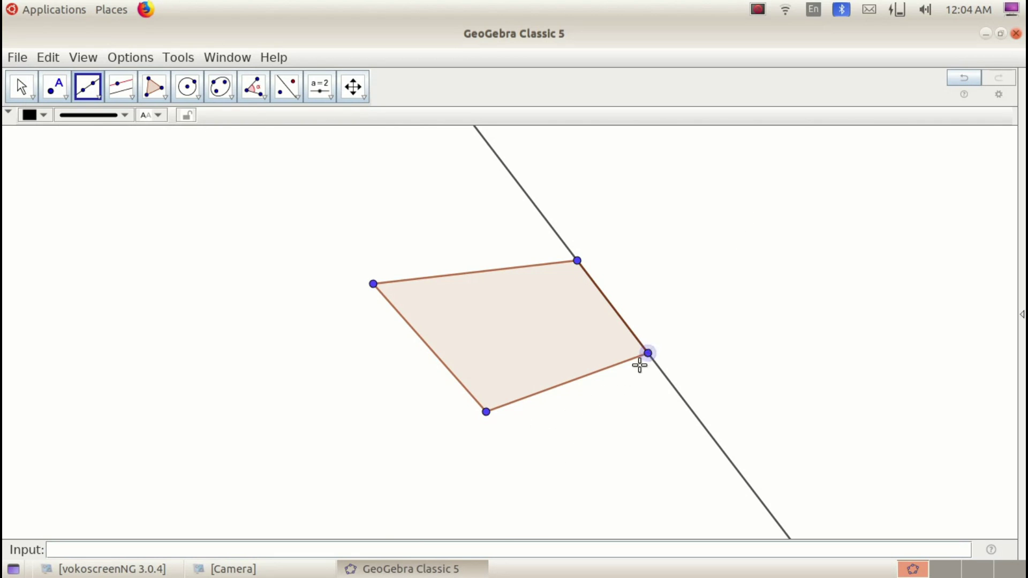
click(486, 412)
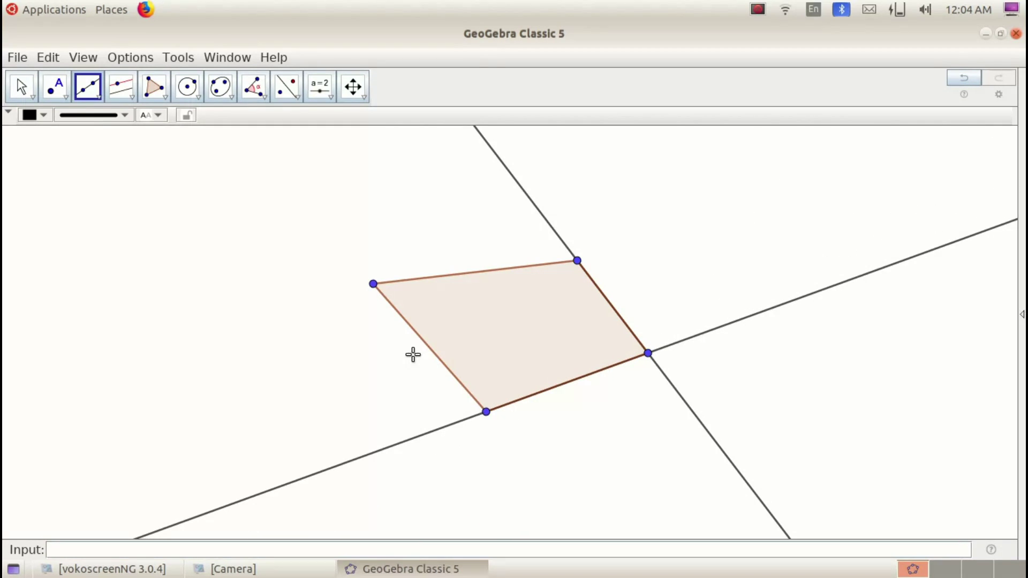
Draw full lines through the vertex pairs of the quadrilateral's left side and upper side
click(486, 412)
click(374, 284)
click(373, 286)
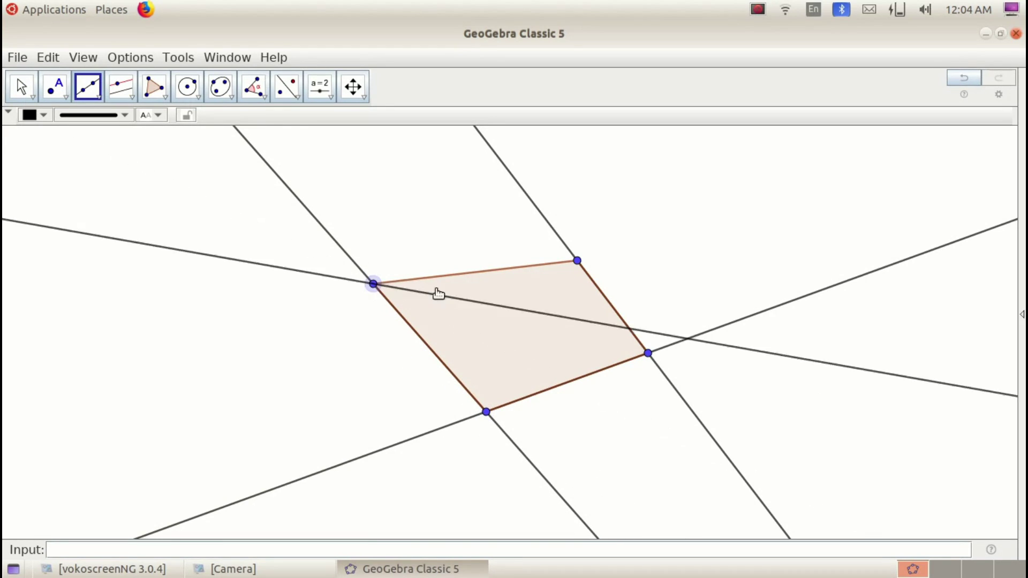
click(577, 261)
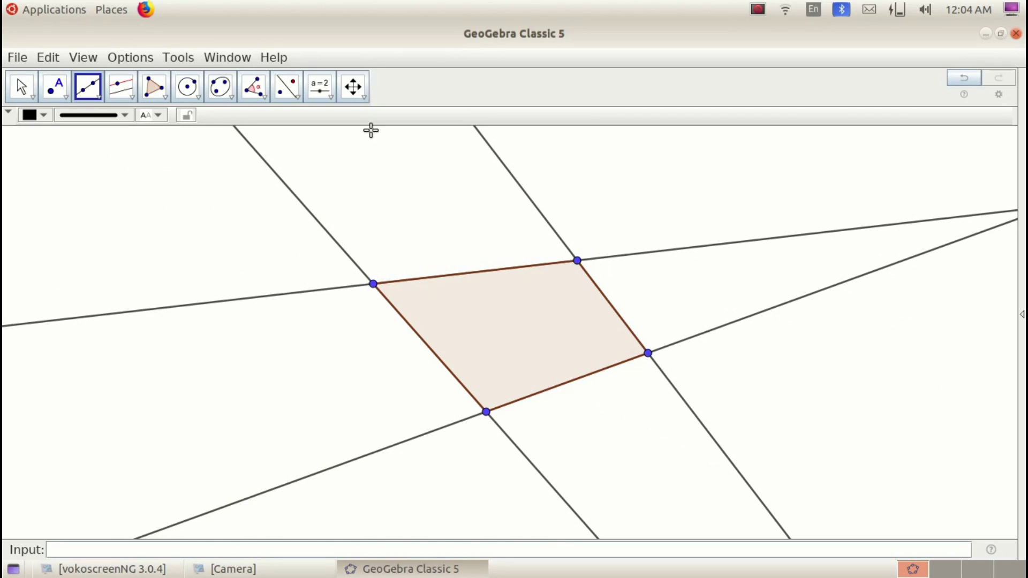
Examine where the lines through the quadrilateral's upper and lower sides meet to its right
click(365, 91)
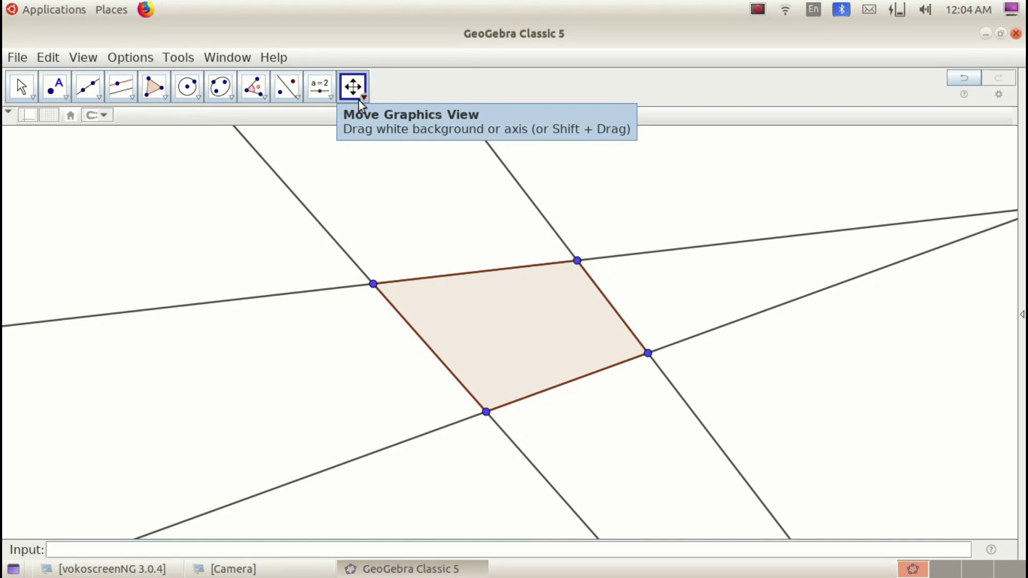
click(369, 98)
click(364, 117)
drag(592, 342, 416, 353)
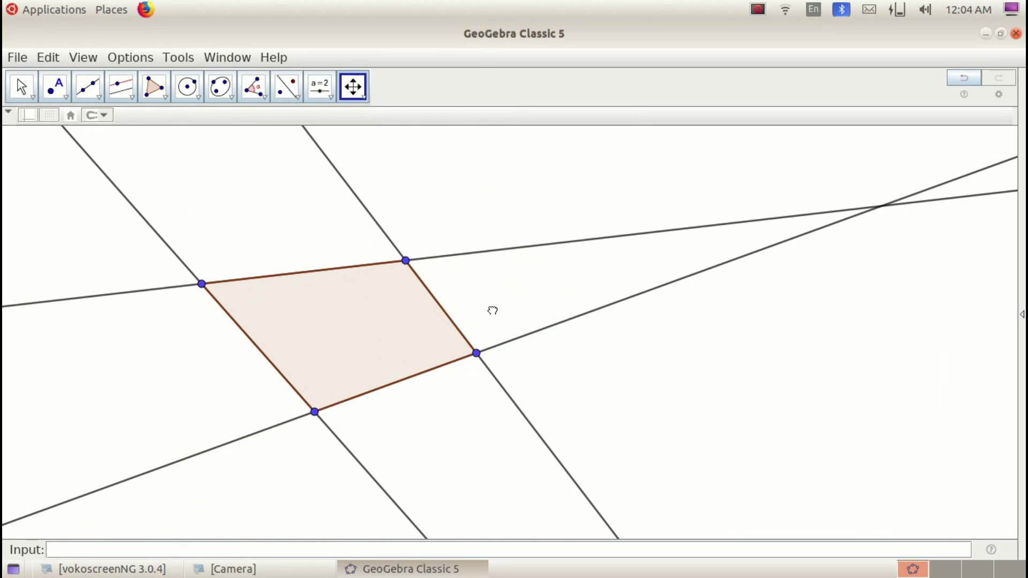
drag(493, 310, 406, 311)
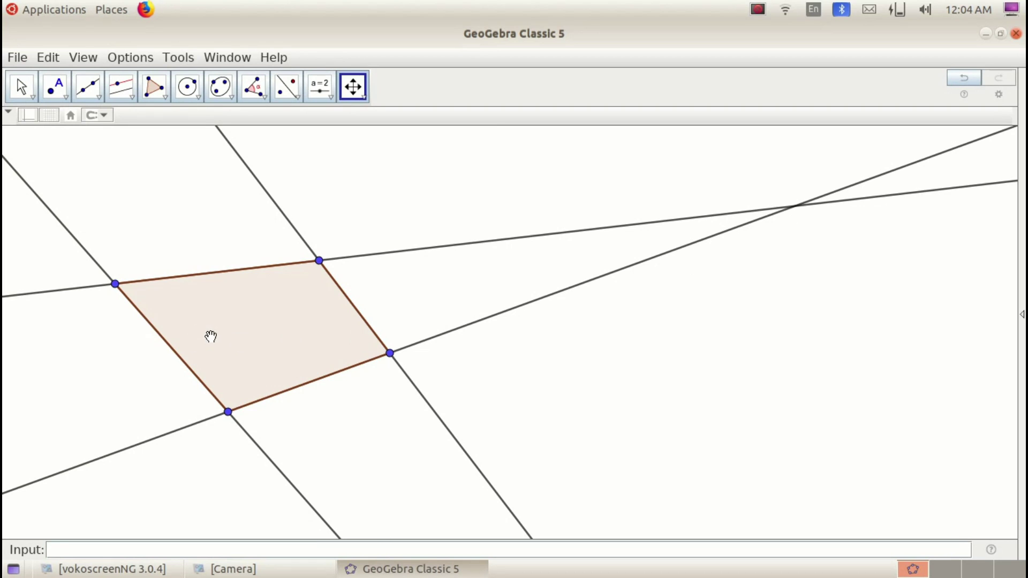
Examine where the lines through the quadrilateral's left and right sides meet by following them downward
drag(280, 355, 222, 259)
drag(304, 410, 183, 219)
drag(312, 397, 227, 255)
drag(450, 398, 264, 236)
drag(316, 335, 233, 222)
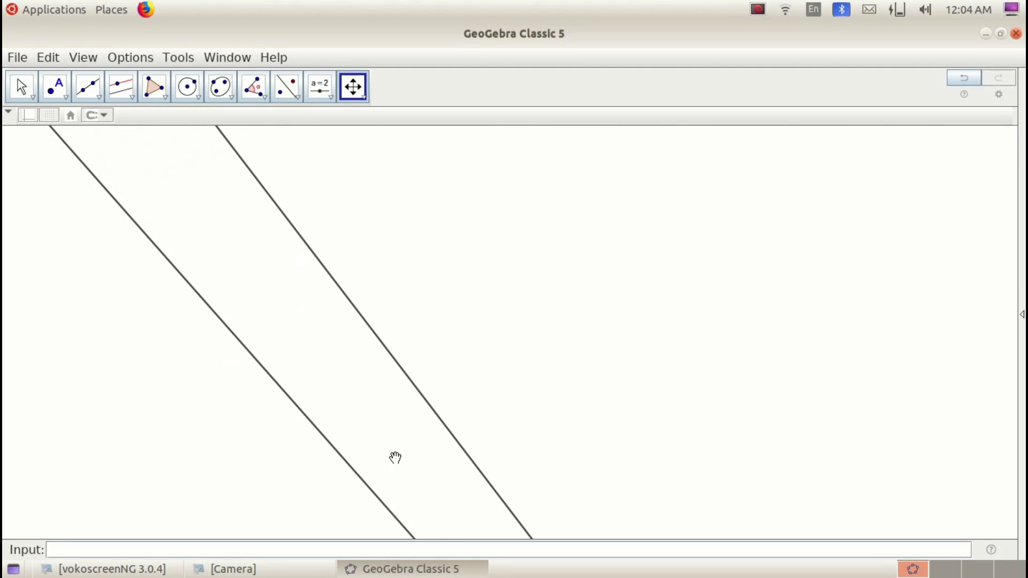
drag(336, 372, 272, 256)
drag(436, 460, 362, 375)
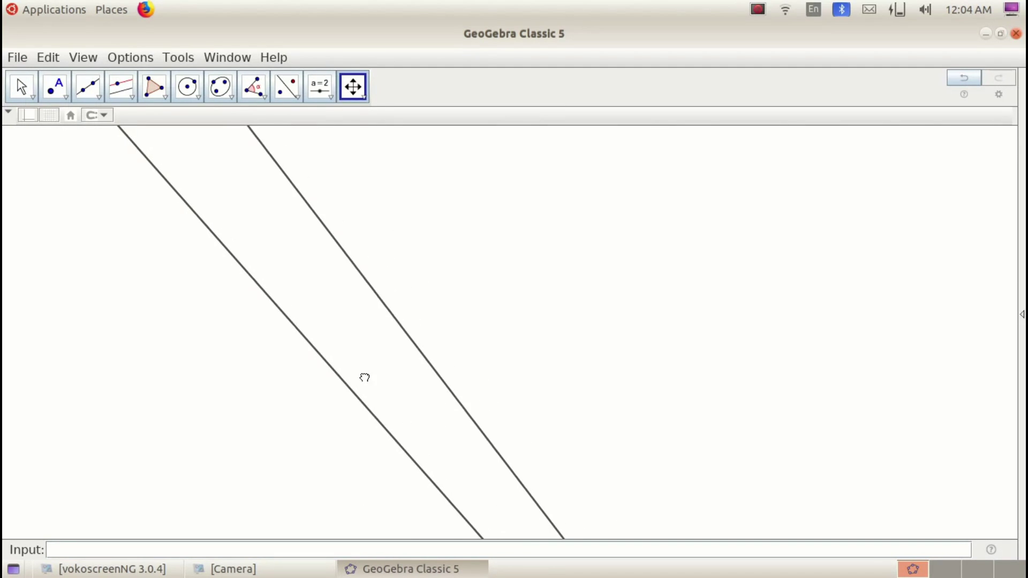
drag(432, 518, 343, 319)
drag(505, 505, 275, 236)
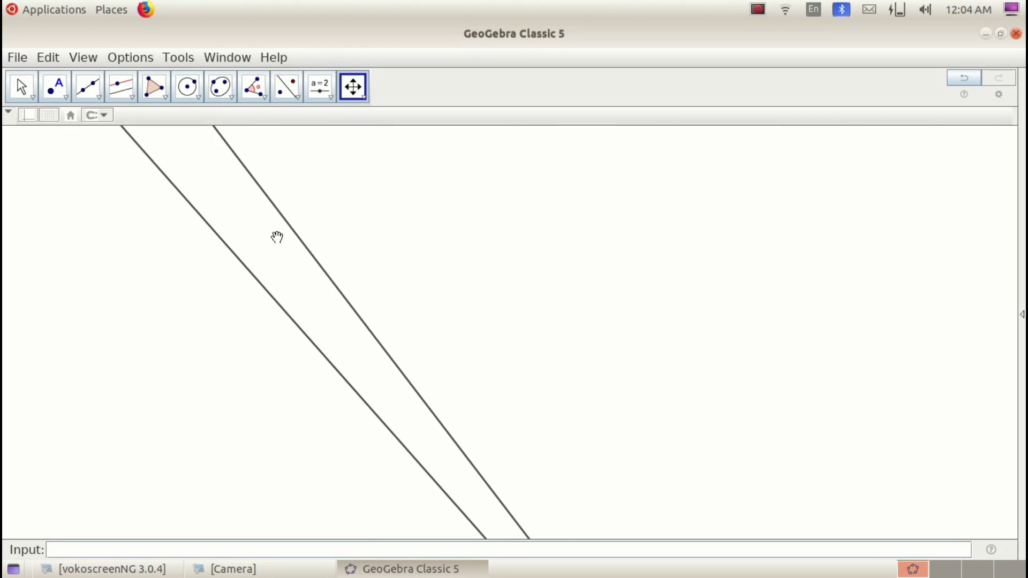
drag(404, 431, 319, 317)
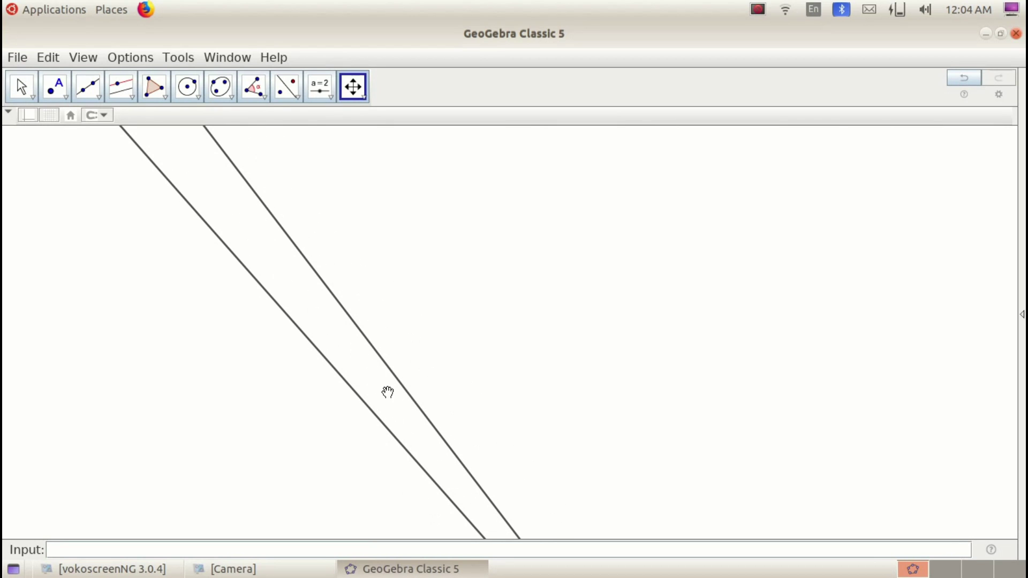
drag(387, 392, 339, 322)
drag(474, 469, 408, 390)
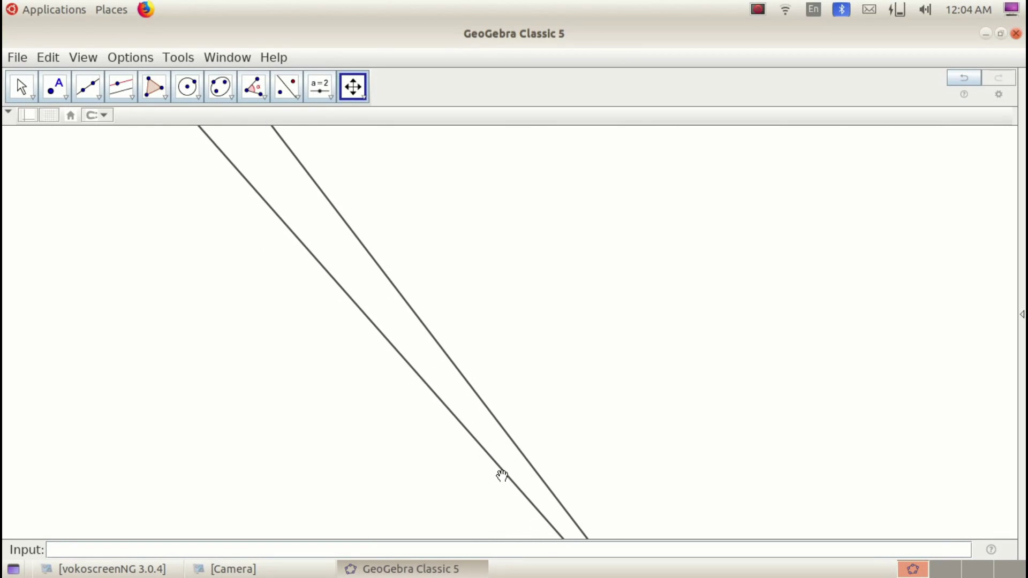
drag(502, 476, 454, 400)
drag(567, 438, 567, 518)
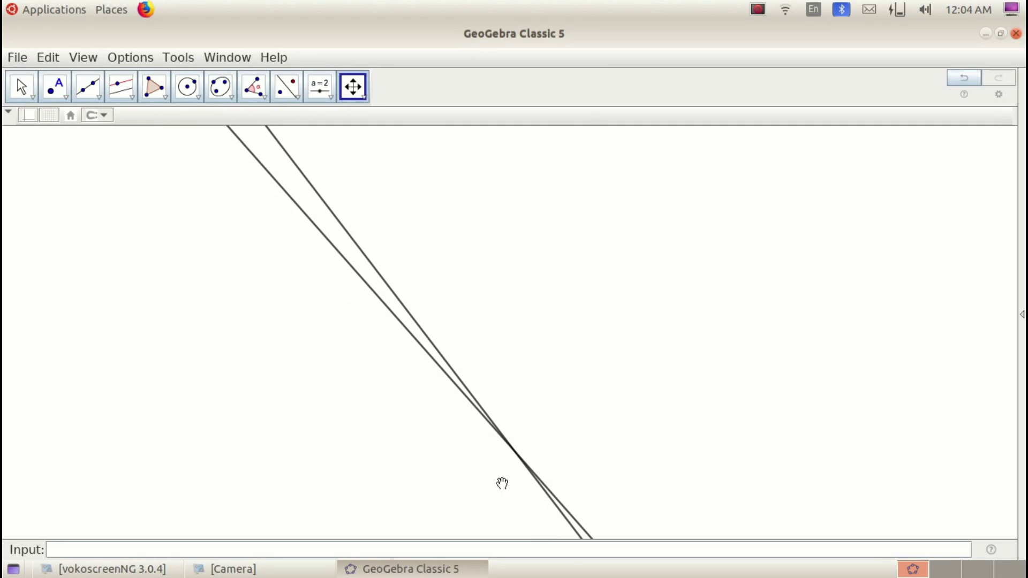
Move the quadrilateral's upper-right vertex up and to the left so that both pairs of opposite sides run roughly parallel
drag(343, 371, 762, 563)
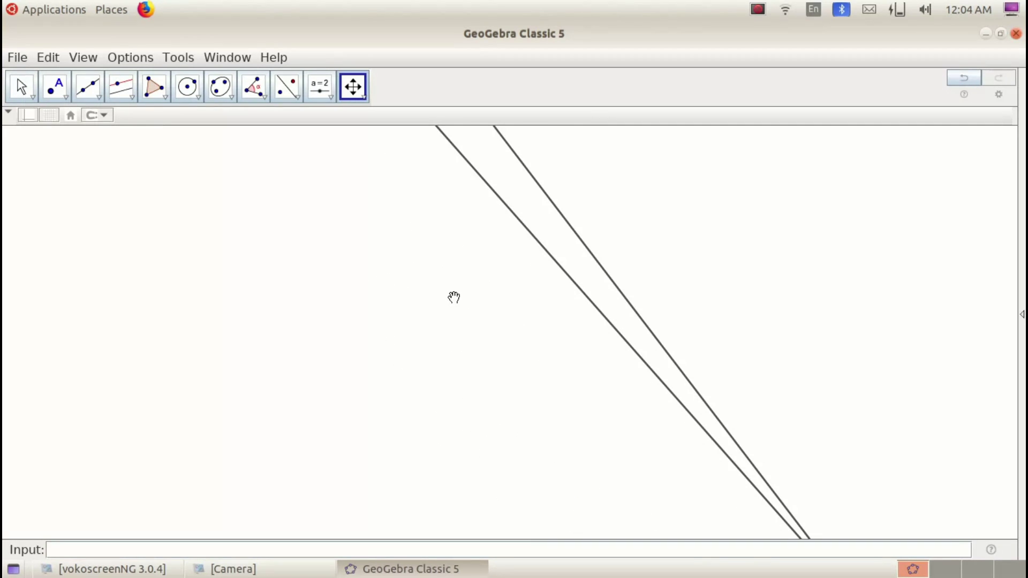
drag(458, 208, 625, 572)
drag(482, 252, 582, 426)
drag(431, 193, 719, 547)
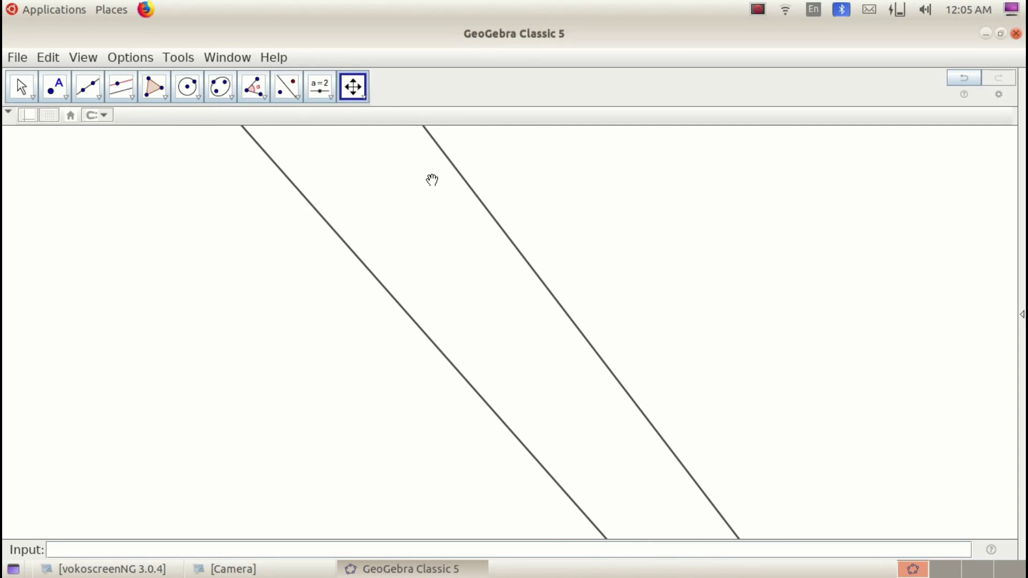
drag(432, 180, 757, 541)
drag(529, 264, 620, 491)
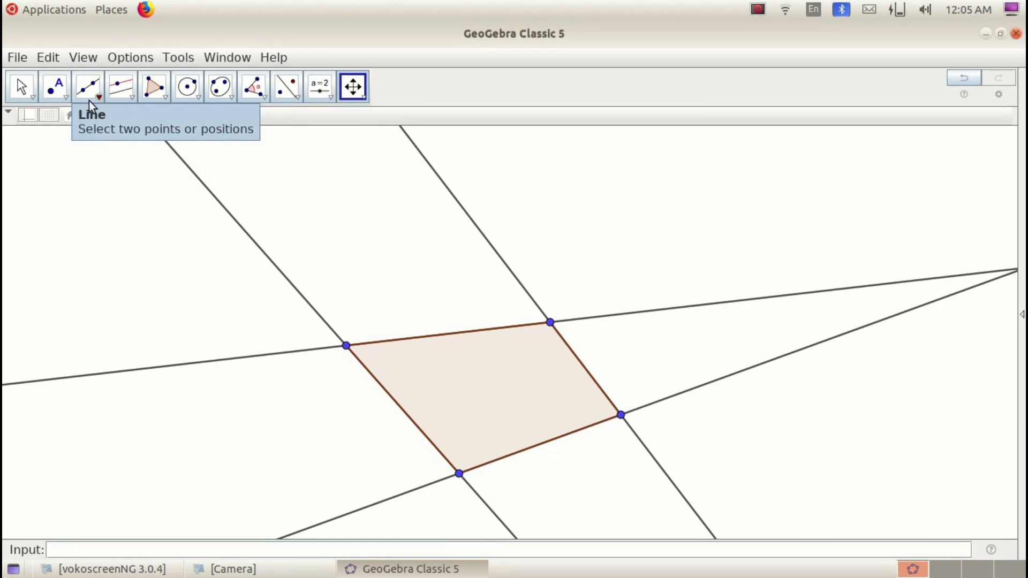
click(69, 99)
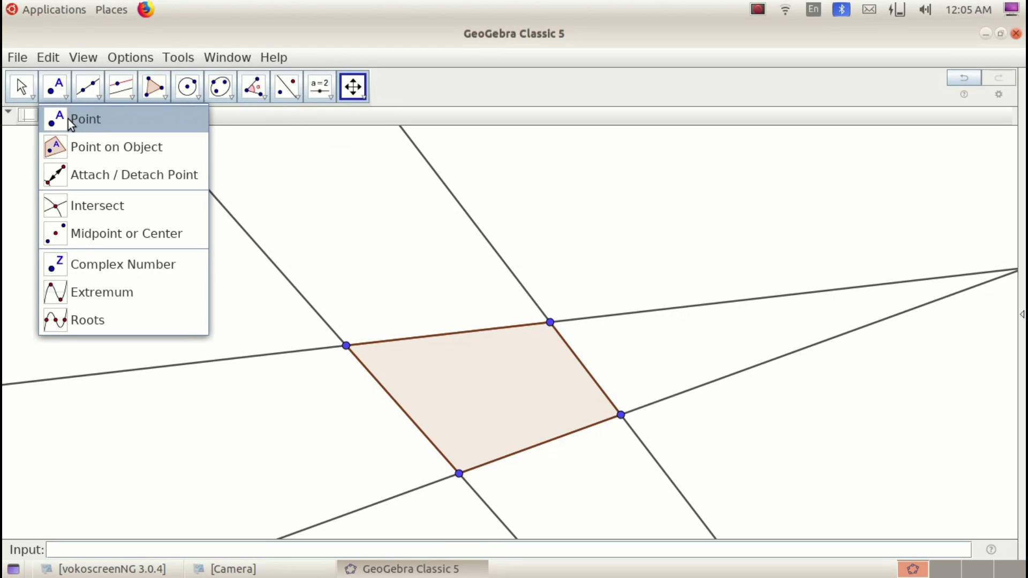
click(36, 98)
click(35, 119)
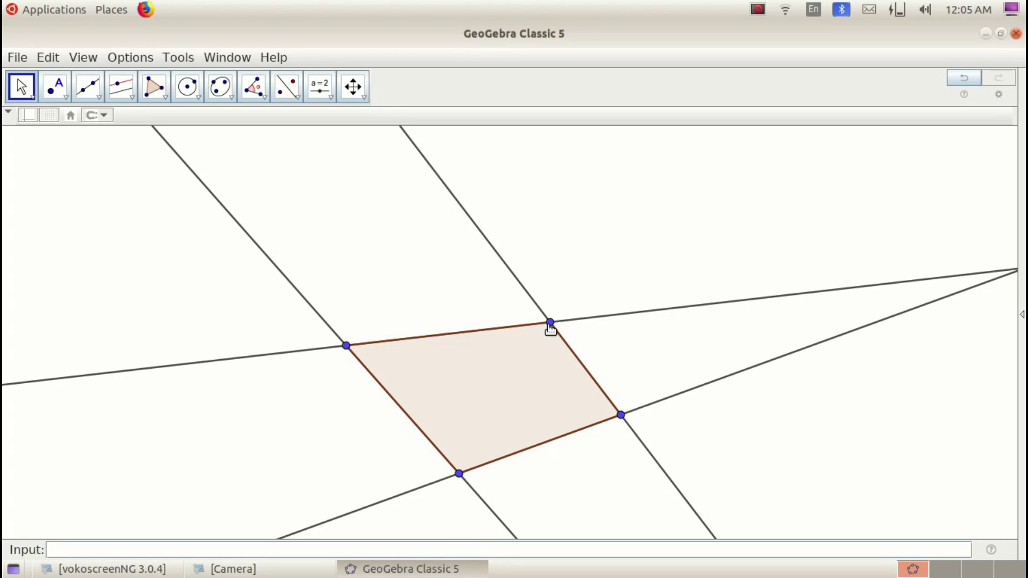
drag(550, 322, 506, 292)
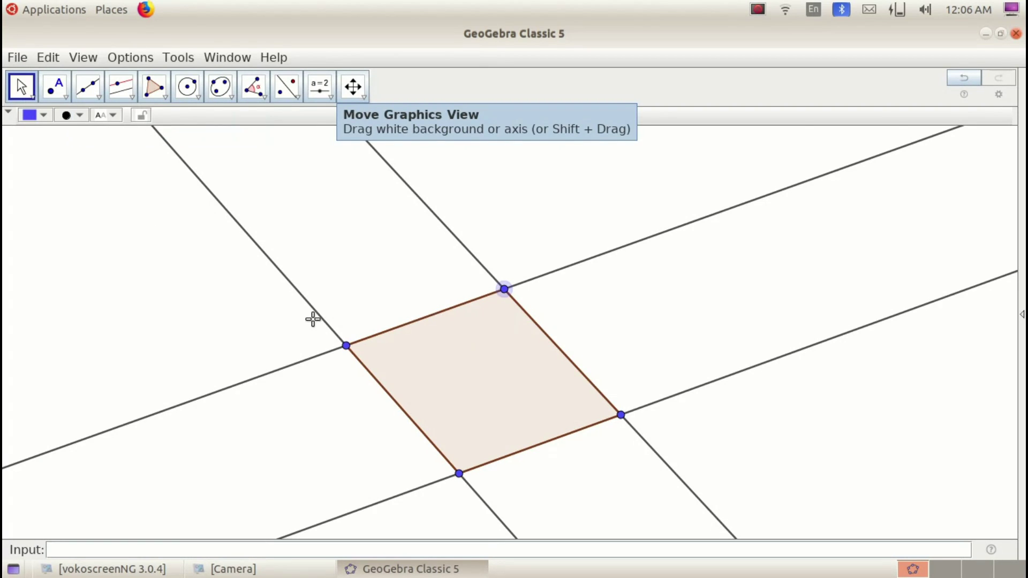
Draw a long, nearly horizontal segment in an empty area below the quadrilateral
drag(312, 319, 406, 131)
drag(360, 349, 438, 137)
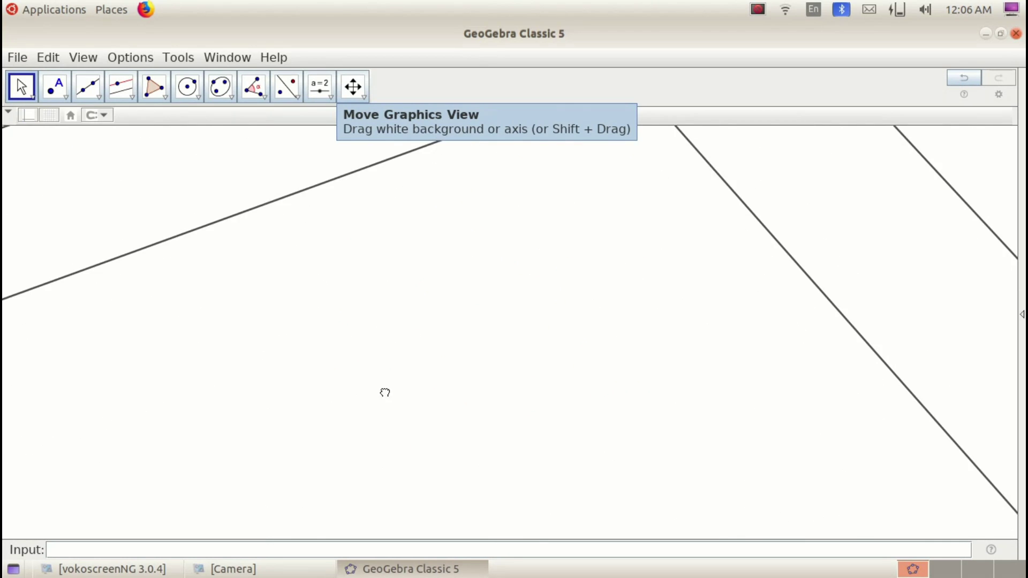
drag(385, 392, 404, 202)
drag(360, 486, 392, 315)
drag(326, 499, 307, 363)
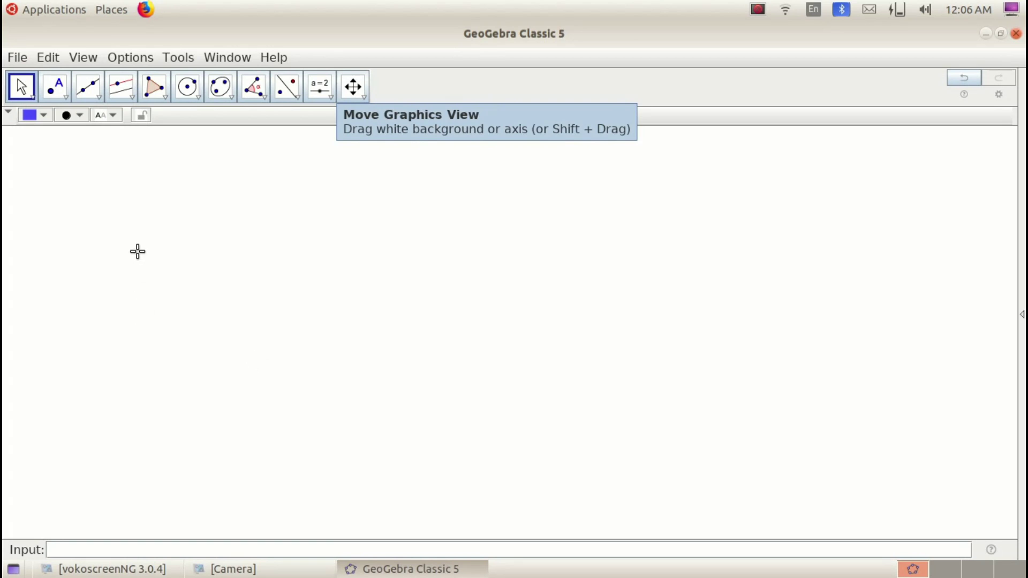
click(97, 98)
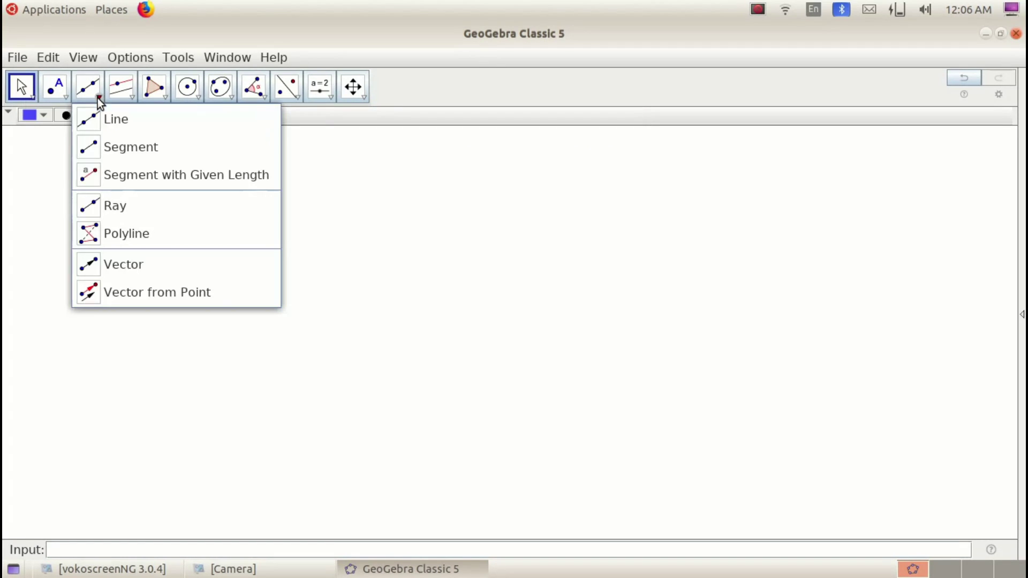
click(107, 149)
click(223, 408)
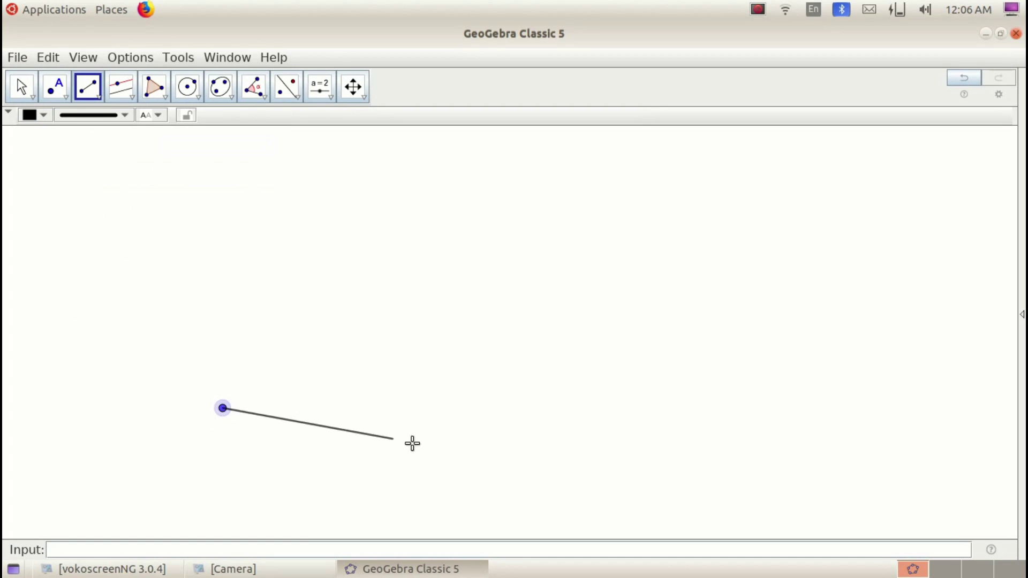
click(696, 400)
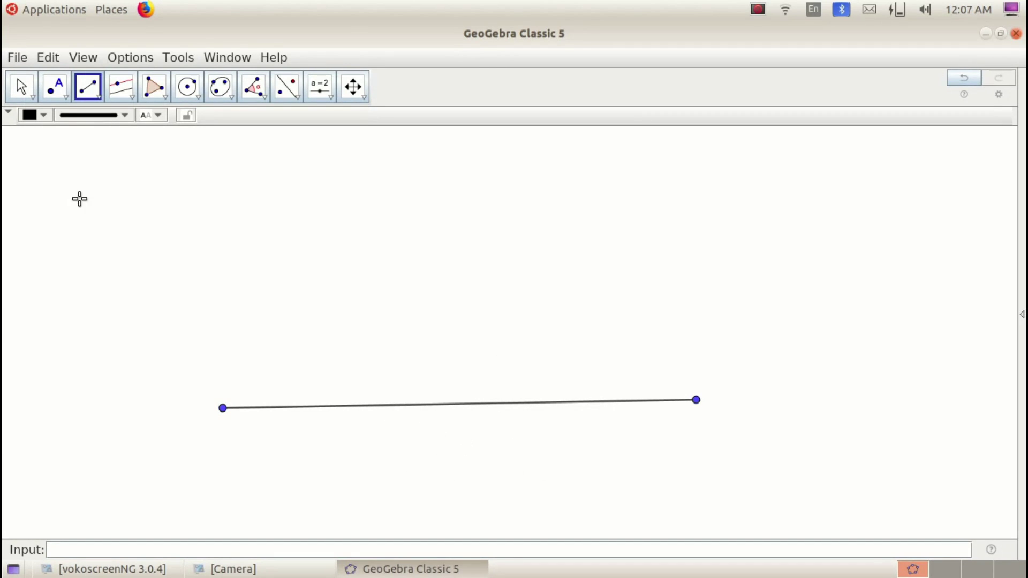
Construct lines perpendicular to the new segment through its left and right endpoints
click(132, 99)
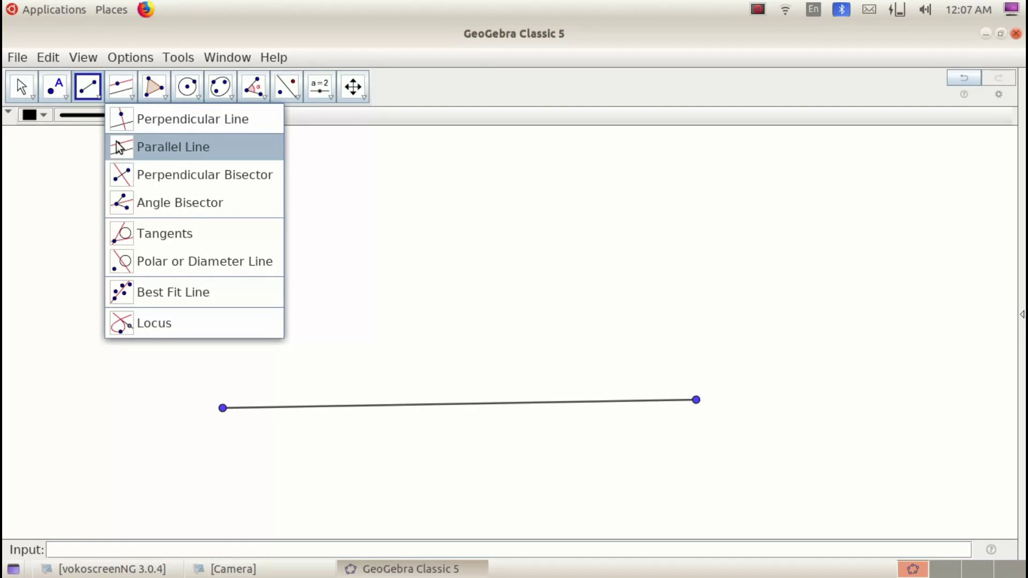
click(138, 117)
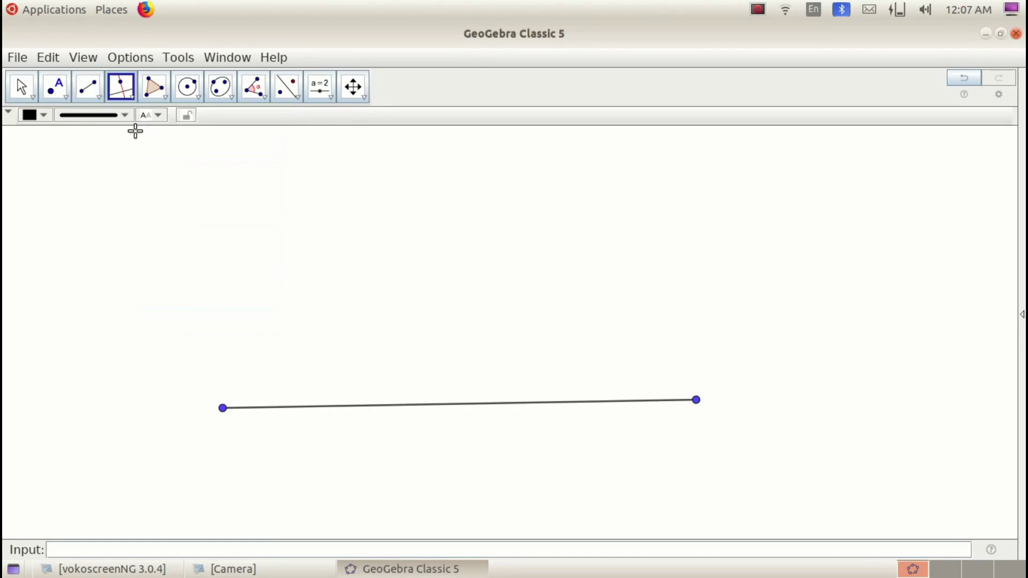
click(223, 410)
click(250, 410)
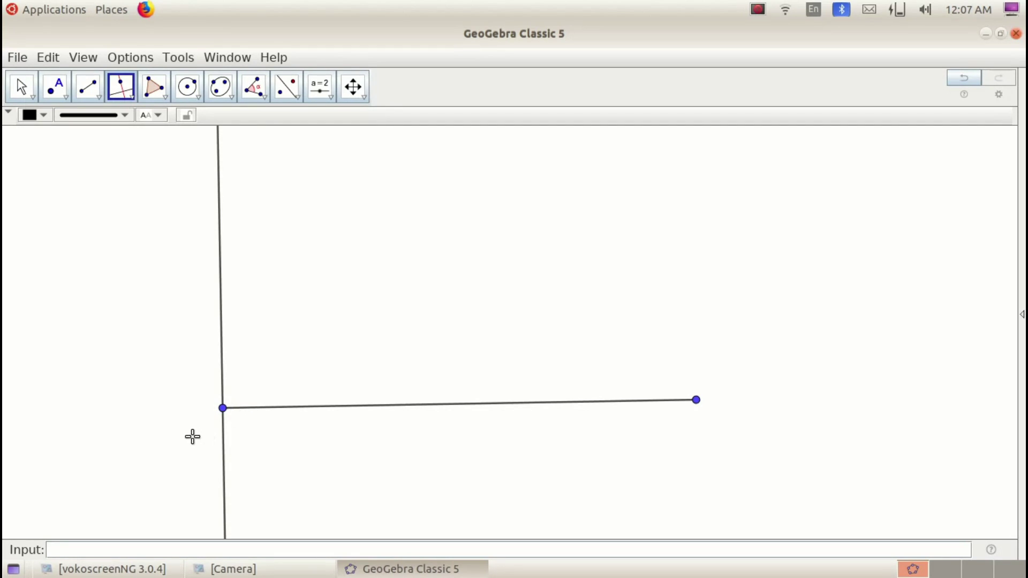
click(697, 401)
click(675, 401)
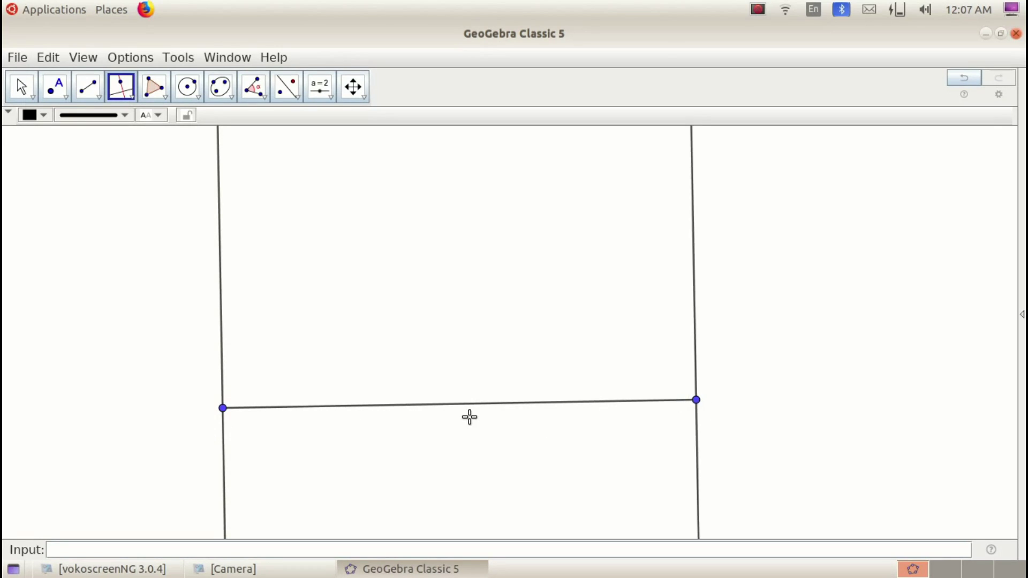
Construct three more perpendicular lines through new points spaced along the segment between its endpoints
click(405, 410)
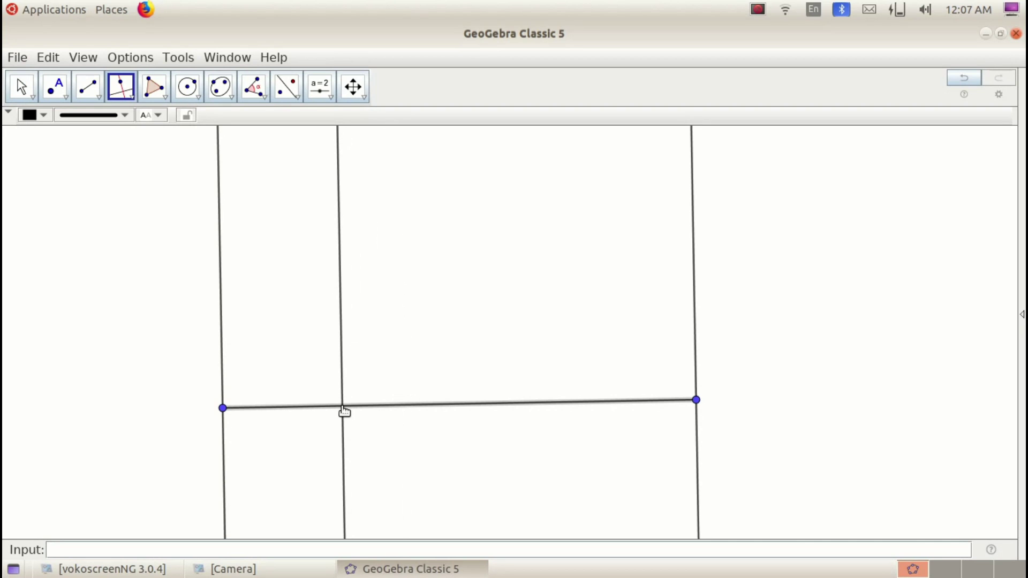
click(343, 408)
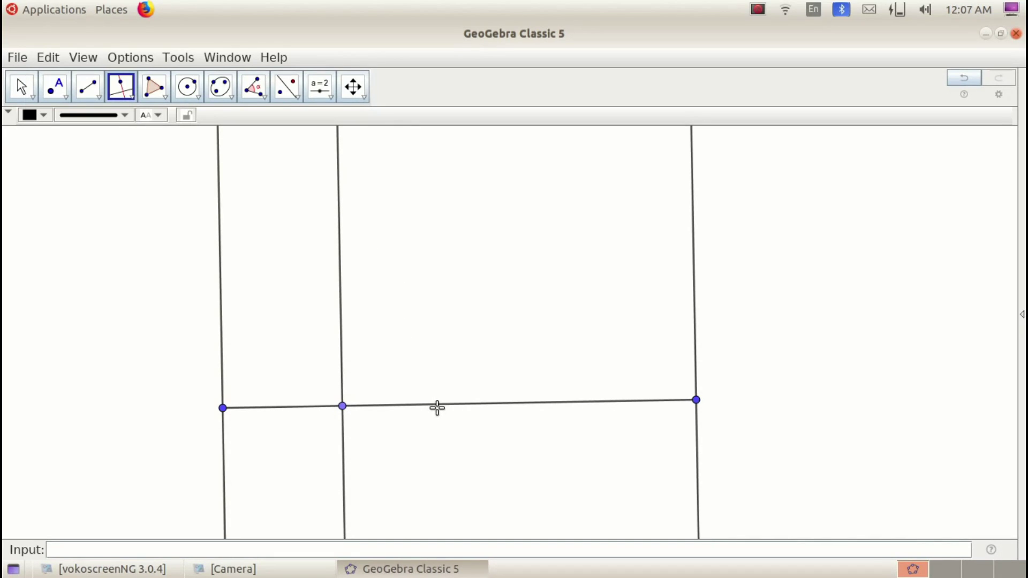
click(438, 406)
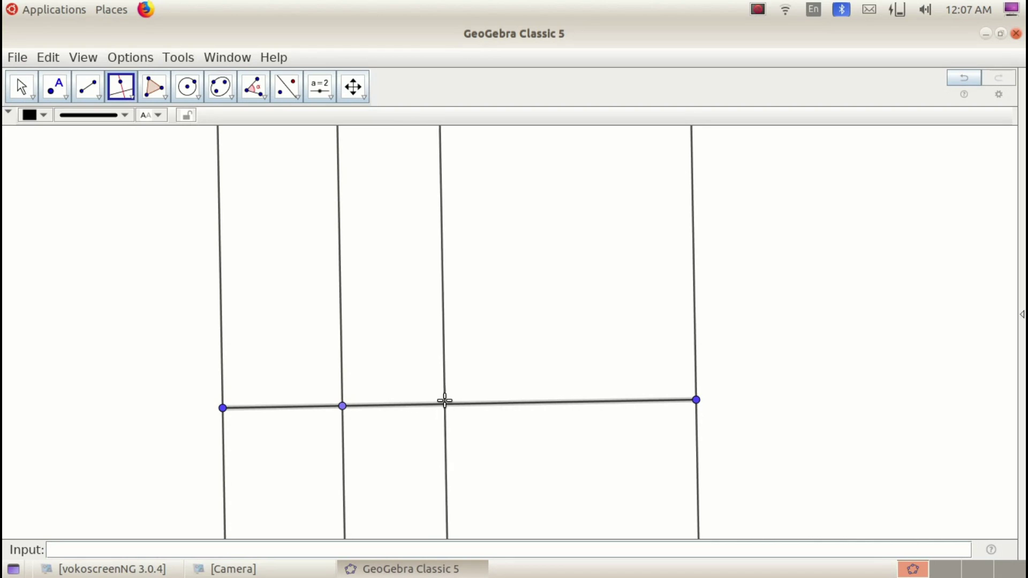
click(445, 403)
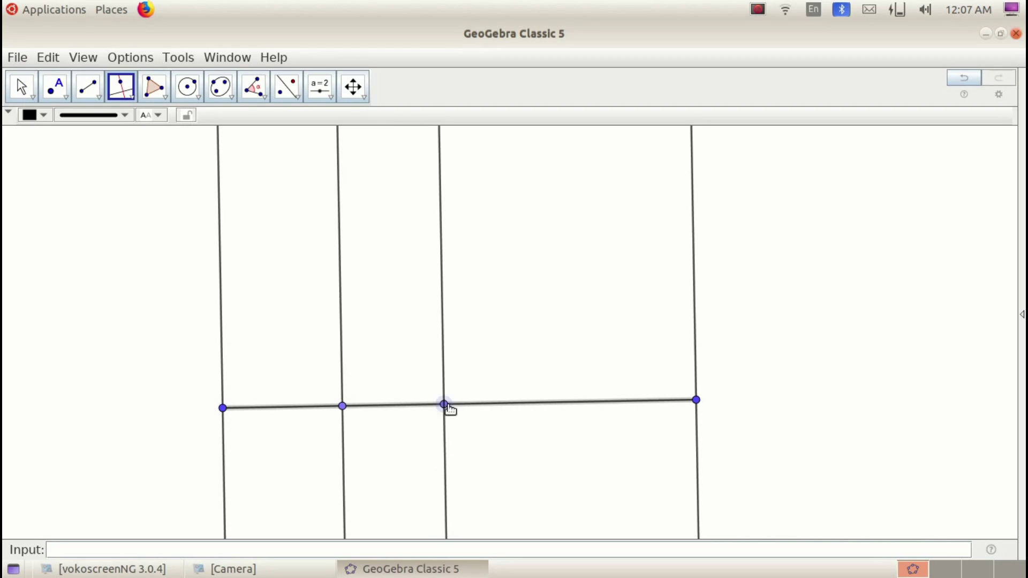
click(556, 404)
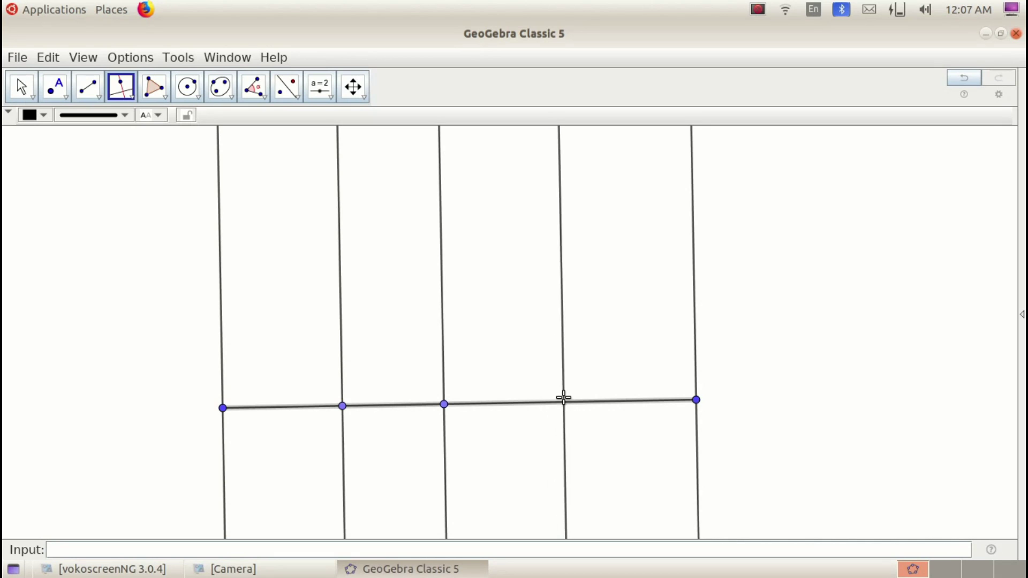
click(562, 402)
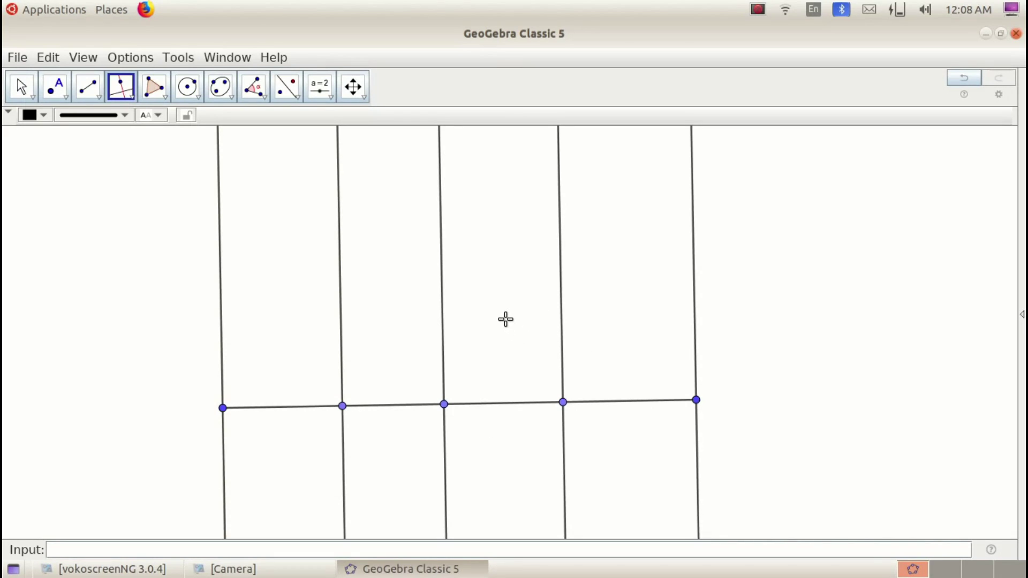
Examine the five perpendicular lines at a much smaller scale, checking whether any of them meet
scroll(505, 319, down, 10)
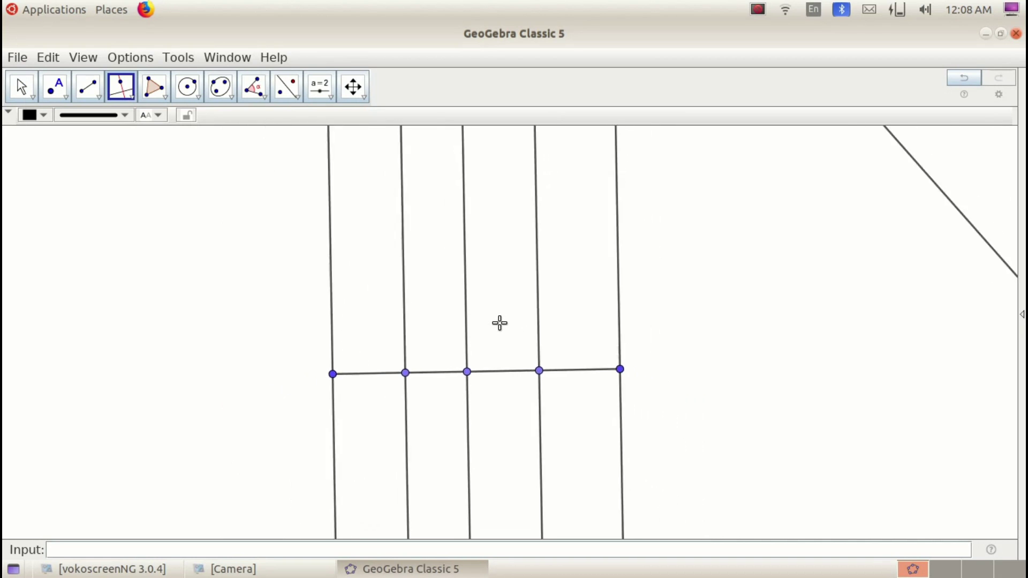
scroll(492, 326, down, 10)
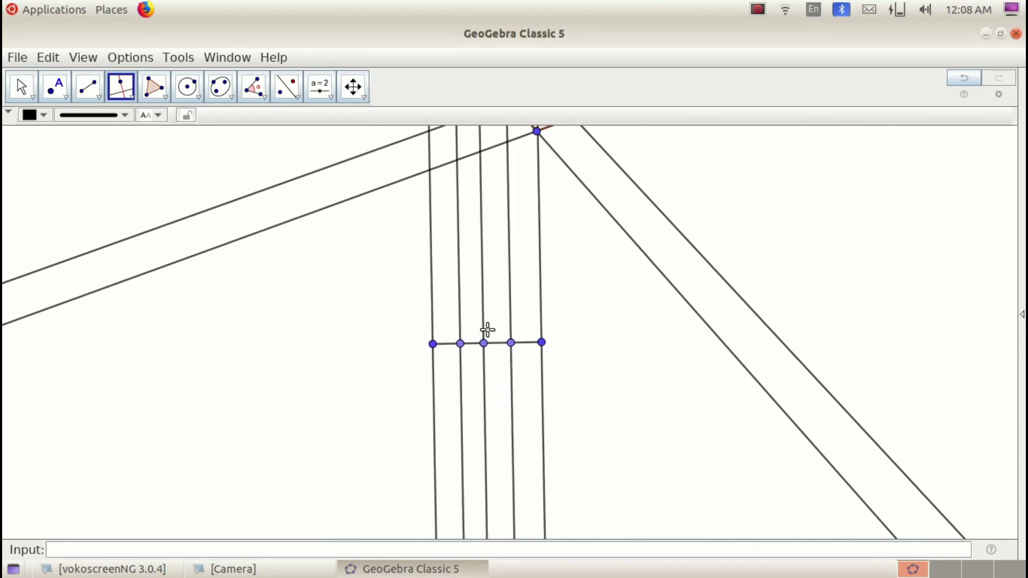
scroll(486, 335, down, 6)
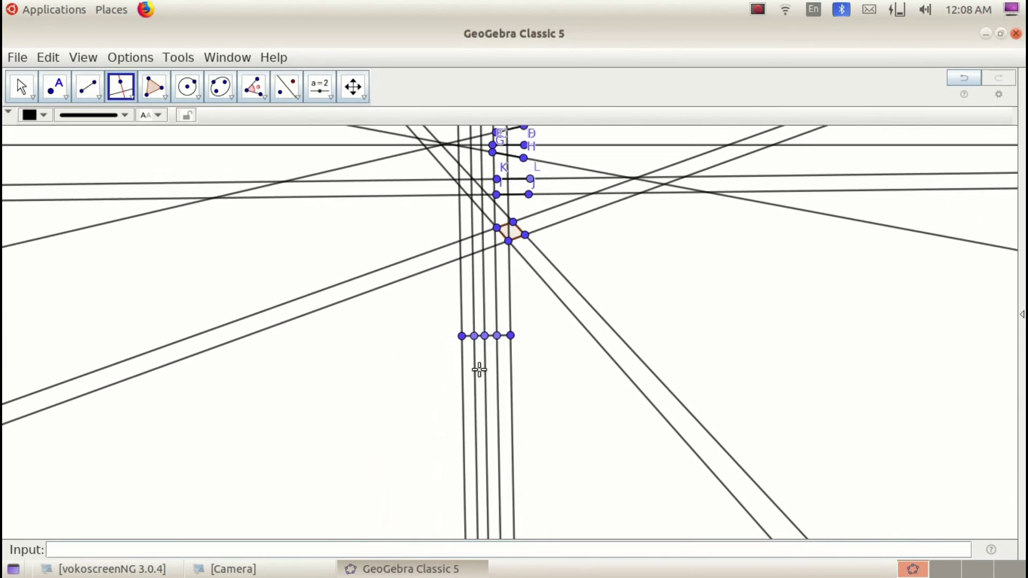
scroll(480, 426, down, 2)
scroll(480, 426, down, 3)
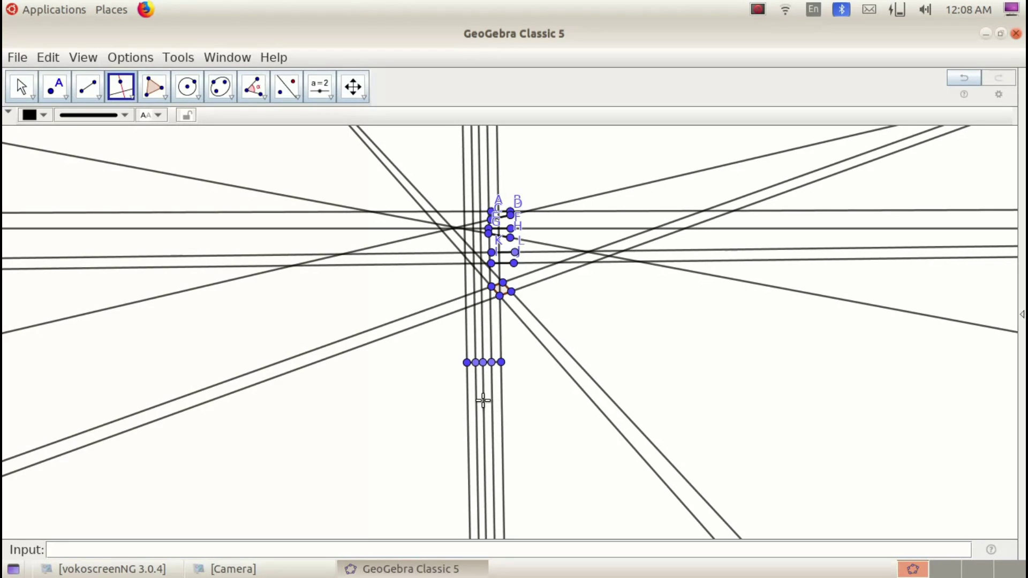
scroll(488, 440, down, 4)
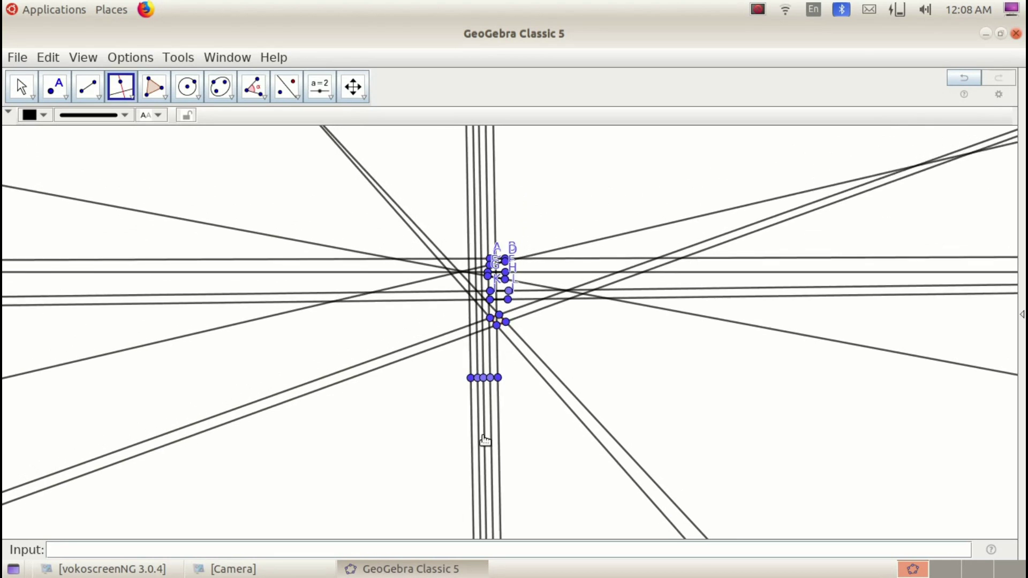
scroll(468, 475, down, 1)
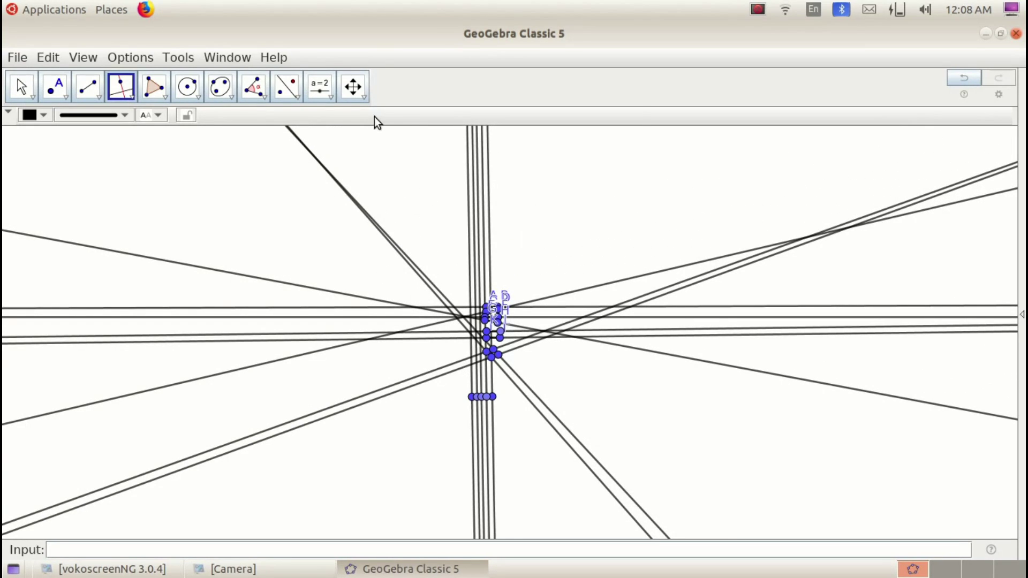
click(365, 101)
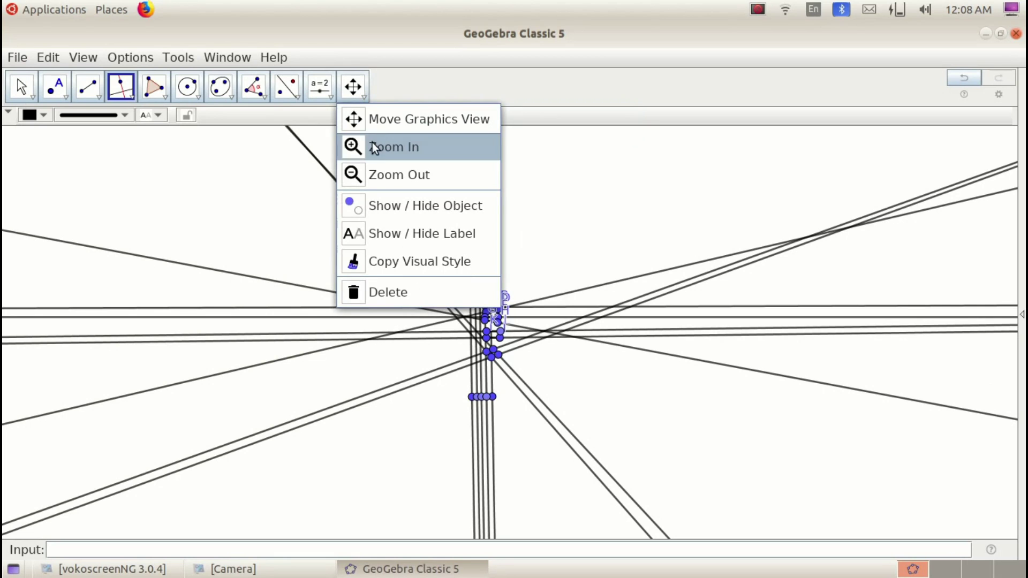
click(371, 127)
drag(431, 316, 482, 186)
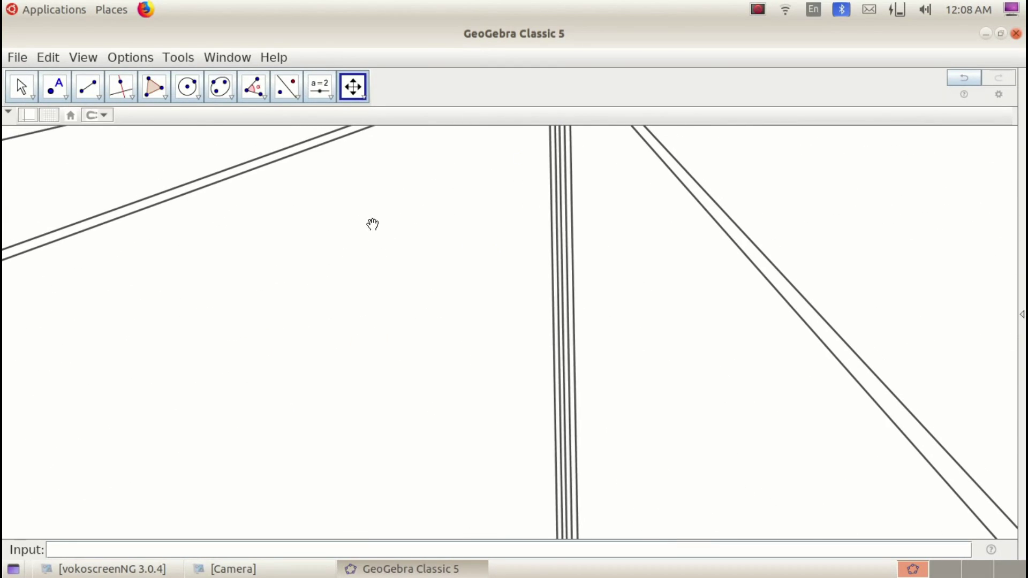
scroll(493, 287, down, 5)
scroll(499, 289, down, 5)
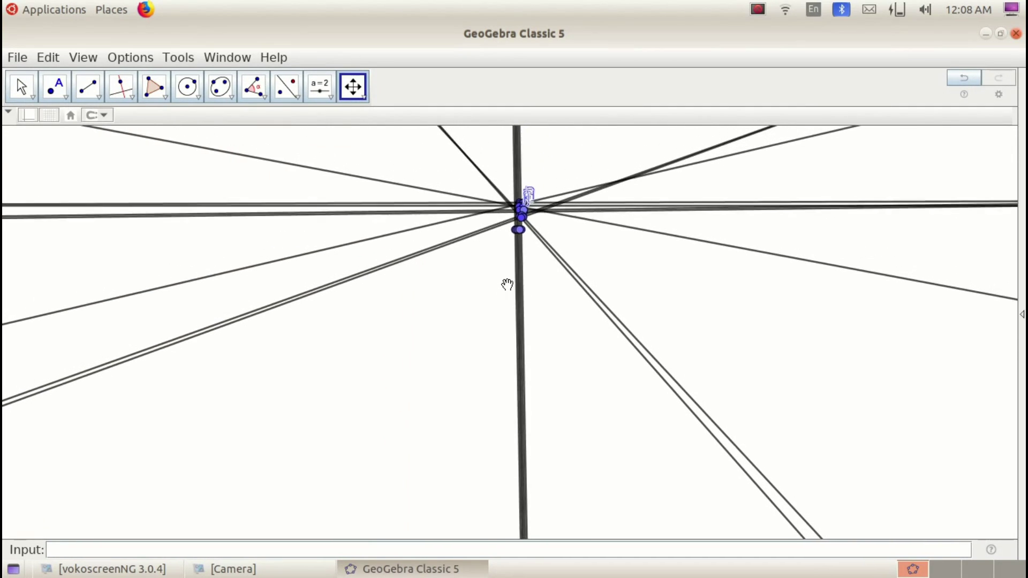
scroll(507, 284, down, 2)
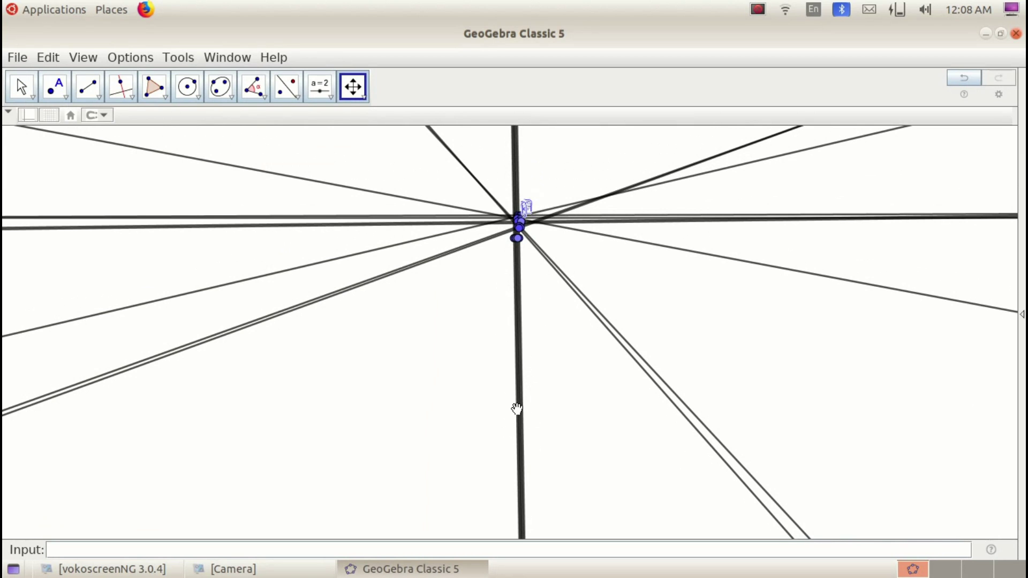
scroll(509, 403, down, 3)
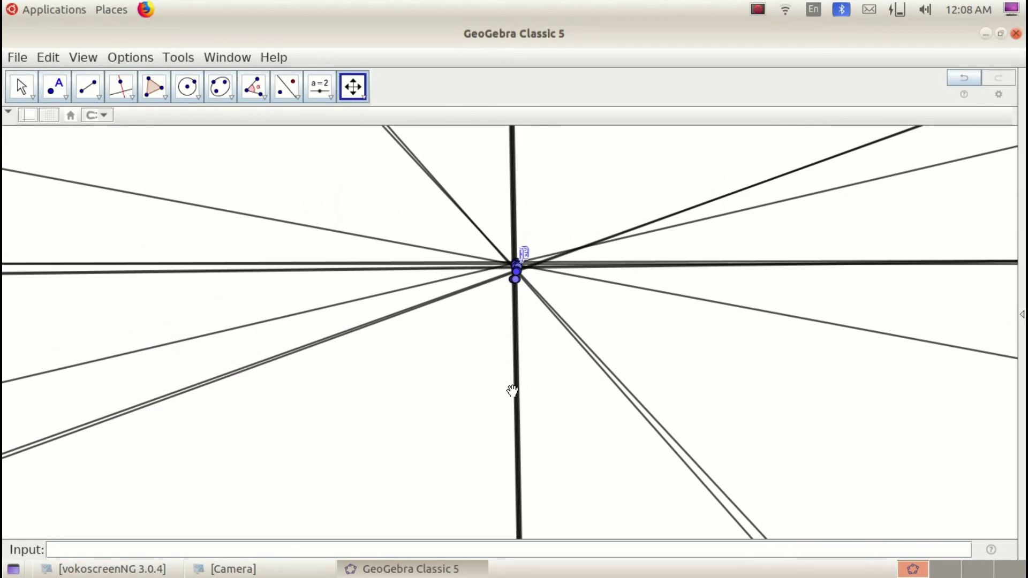
scroll(512, 391, down, 1)
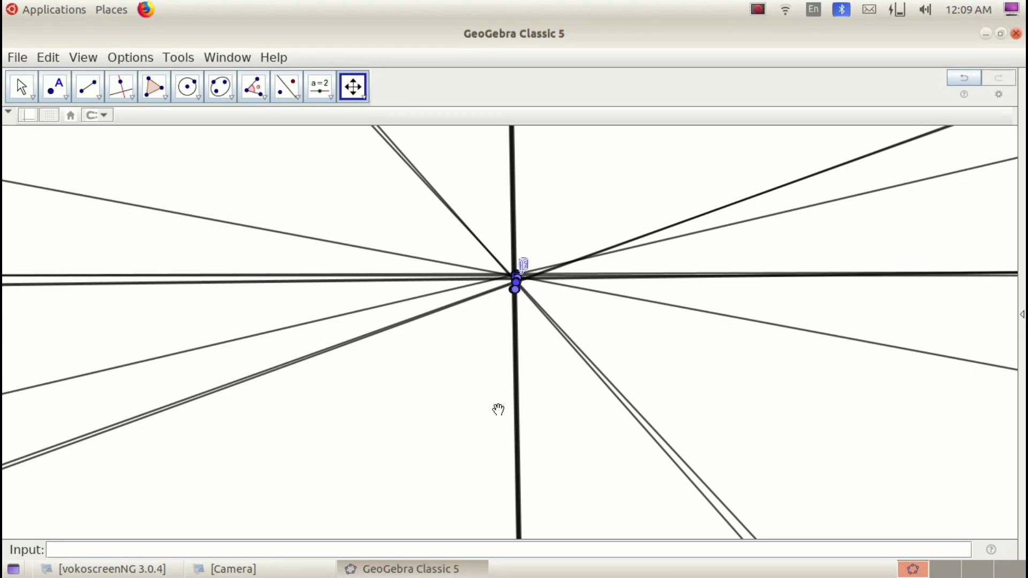
Follow the five perpendicular lines close up back to their common segment and inspect the spacing between them
scroll(498, 410, up, 7)
scroll(495, 403, up, 8)
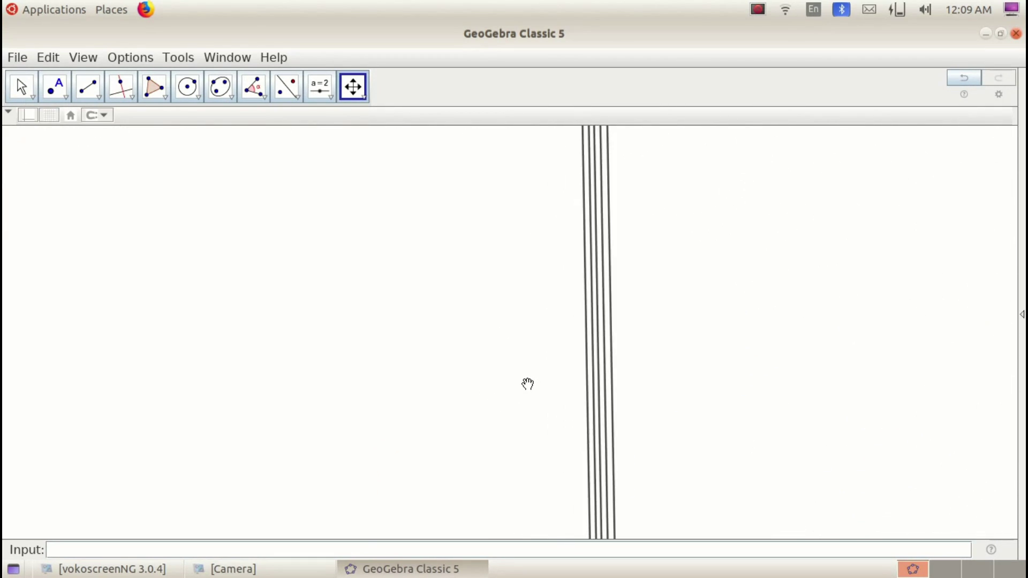
scroll(522, 358, up, 5)
scroll(624, 318, up, 4)
drag(549, 327, 502, 466)
drag(525, 370, 425, 482)
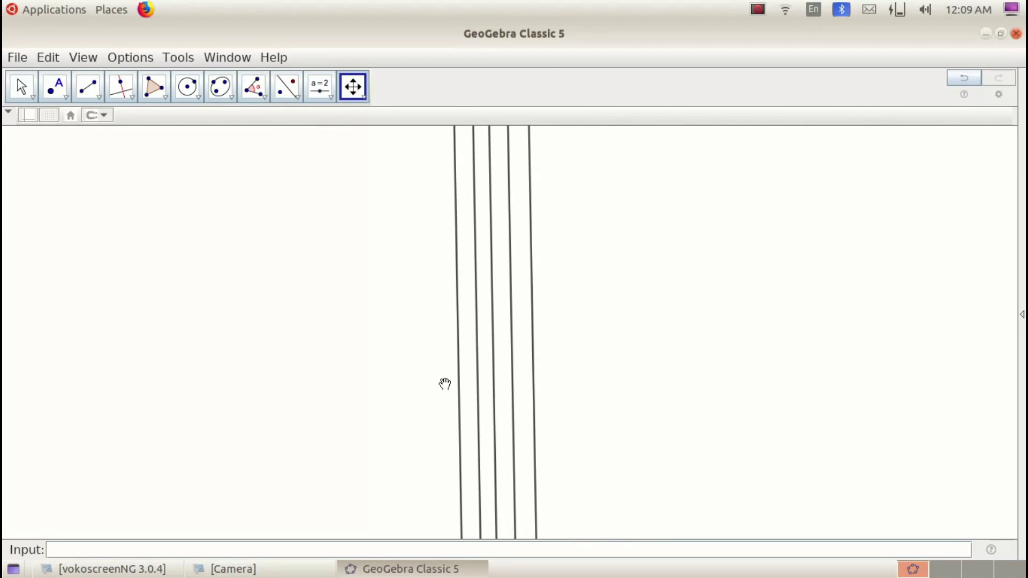
drag(609, 207, 615, 489)
drag(578, 237, 577, 497)
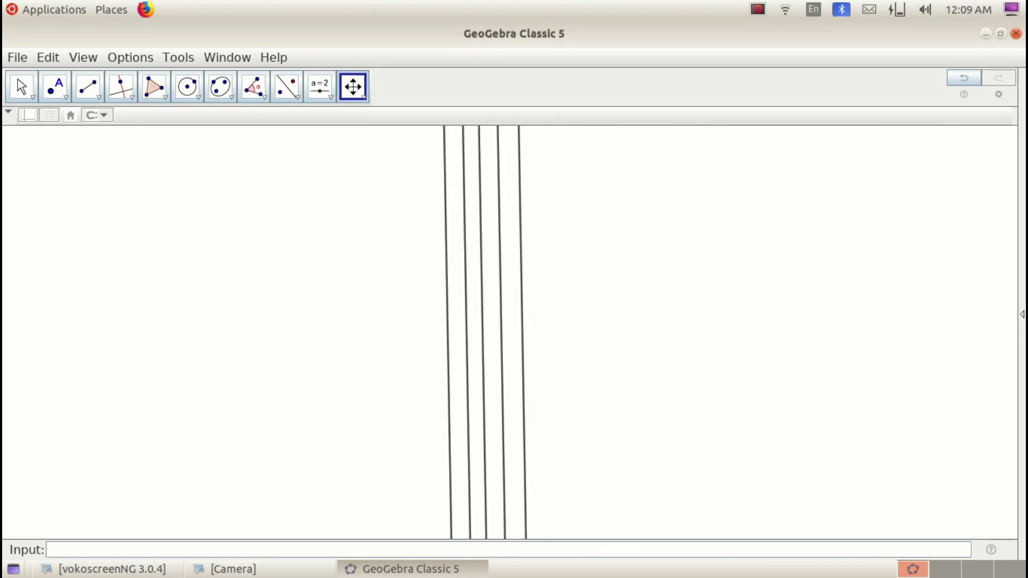
drag(645, 130, 640, 466)
drag(624, 197, 649, 404)
drag(589, 236, 615, 528)
drag(564, 323, 564, 434)
scroll(551, 445, up, 8)
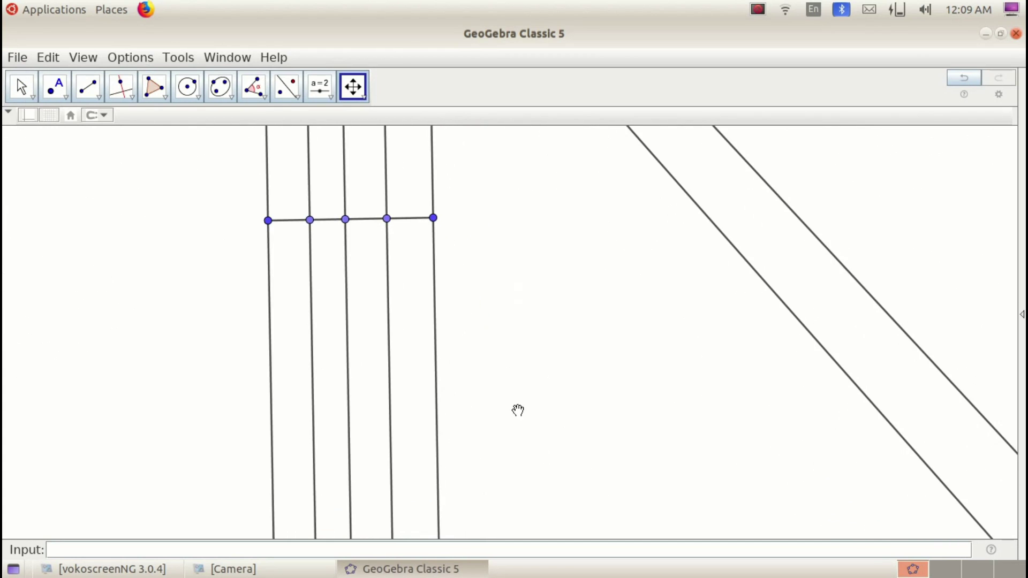
drag(500, 305, 537, 468)
scroll(537, 468, up, 3)
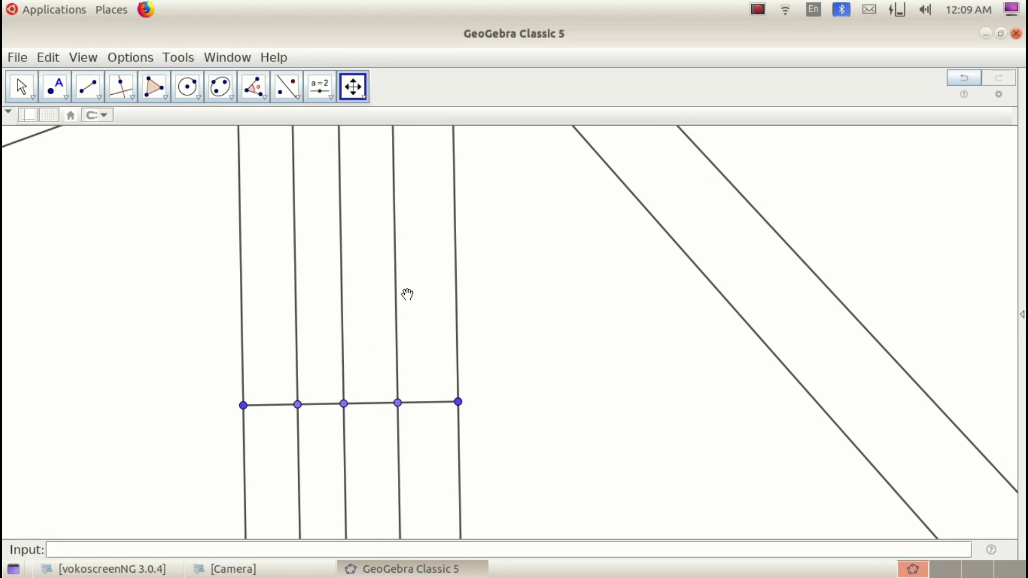
scroll(411, 291, down, 6)
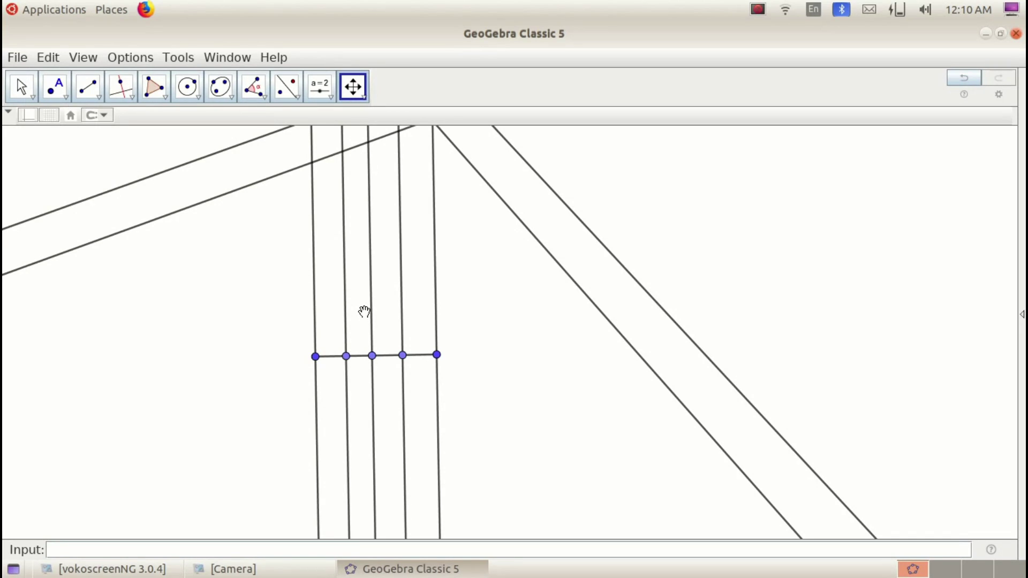
scroll(364, 310, up, 4)
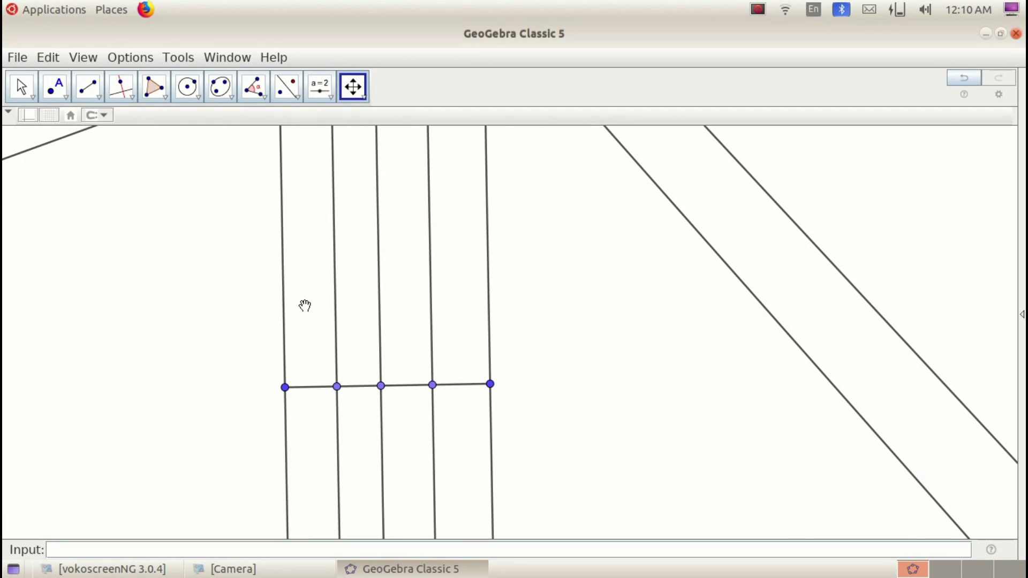
scroll(464, 278, up, 2)
scroll(463, 276, down, 4)
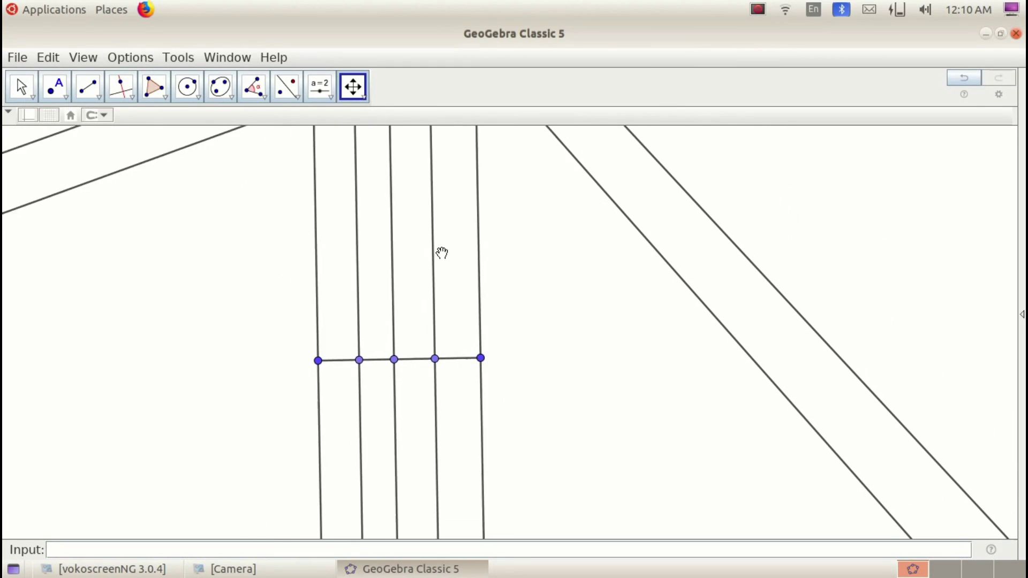
Ready the Regular Polygon tool in an empty area of the drawing away from all existing lines
click(360, 98)
click(363, 118)
drag(264, 289, 435, 80)
drag(271, 351, 738, 87)
drag(291, 349, 452, 296)
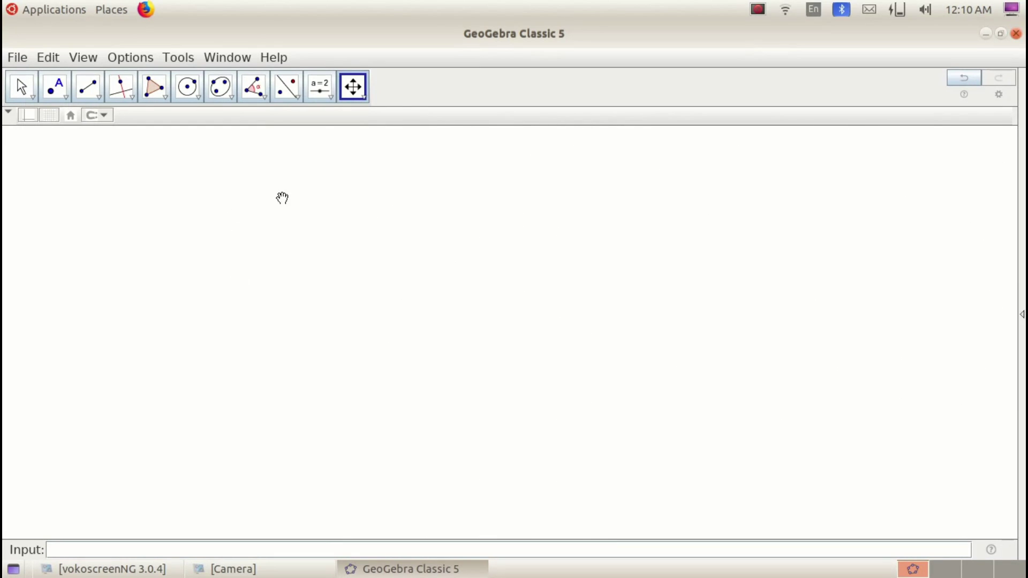
click(97, 98)
click(97, 146)
click(165, 97)
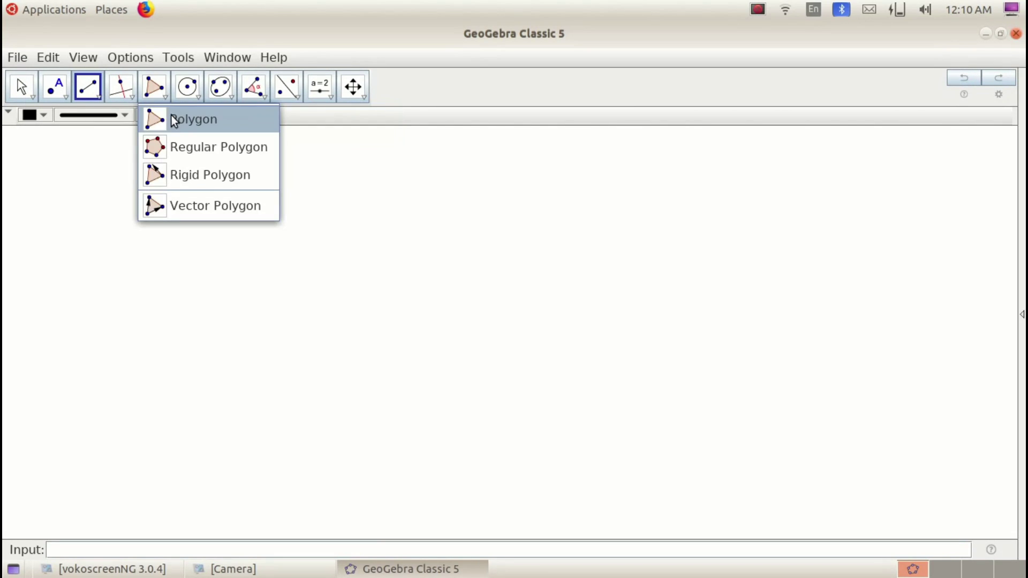
click(174, 149)
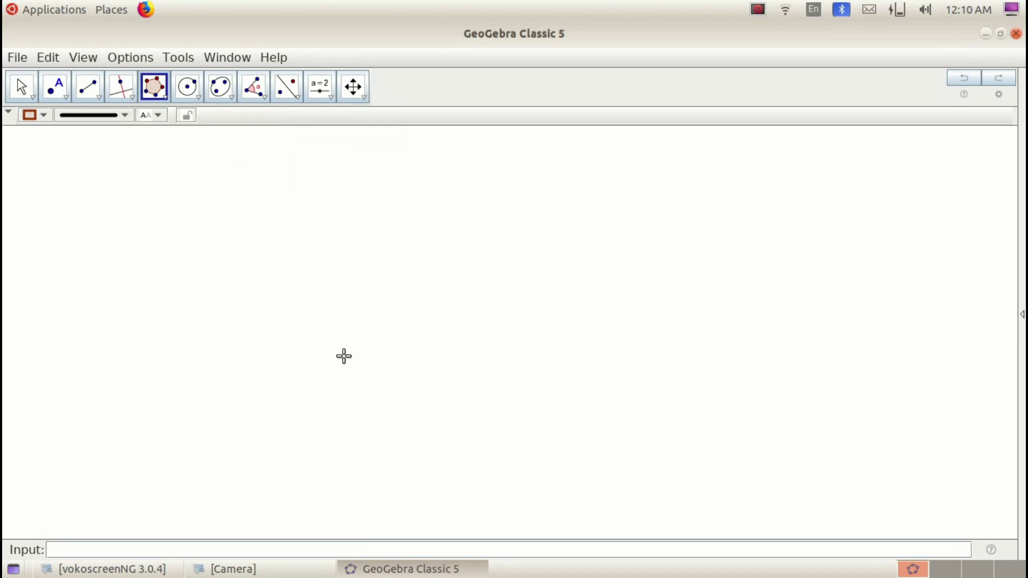
click(378, 406)
click(393, 398)
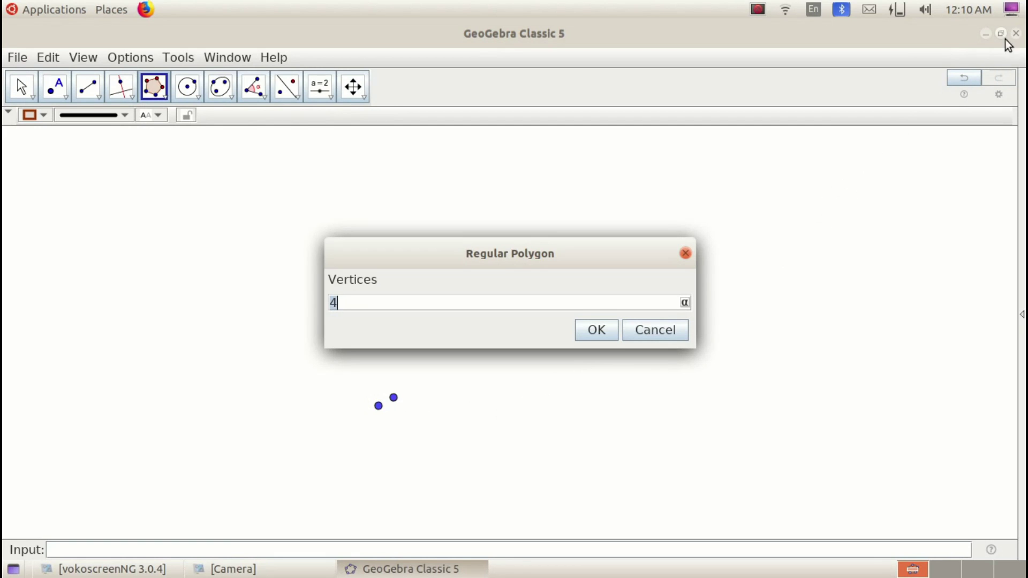
click(974, 73)
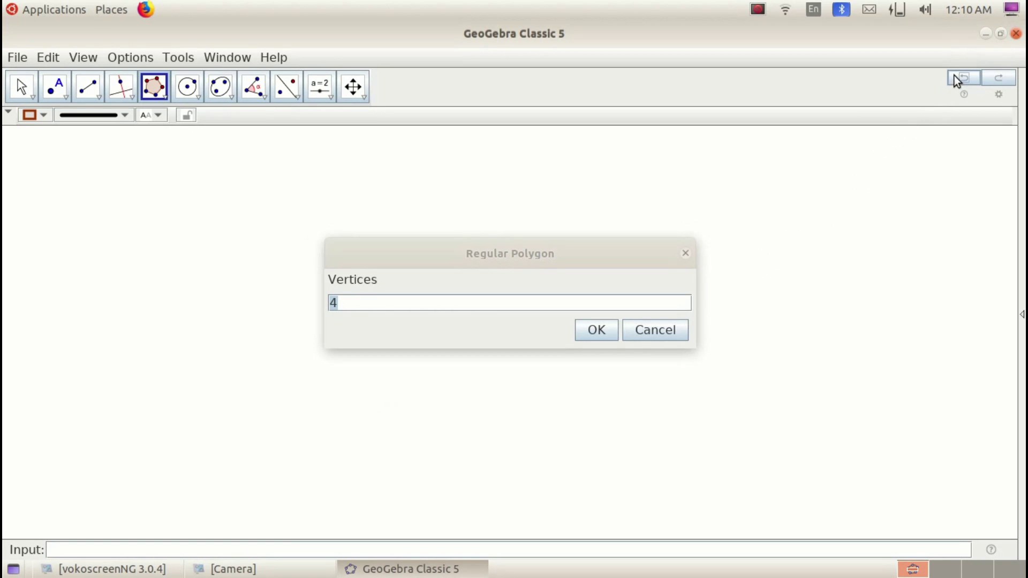
click(659, 335)
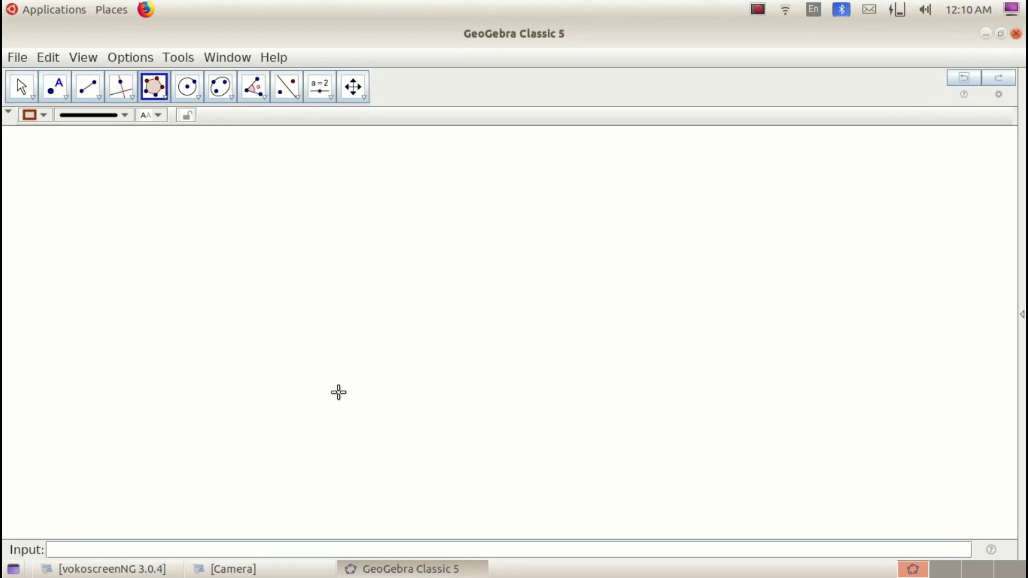
Construct a regular polygon with 4 vertices on a long, nearly horizontal base in the empty area
click(324, 373)
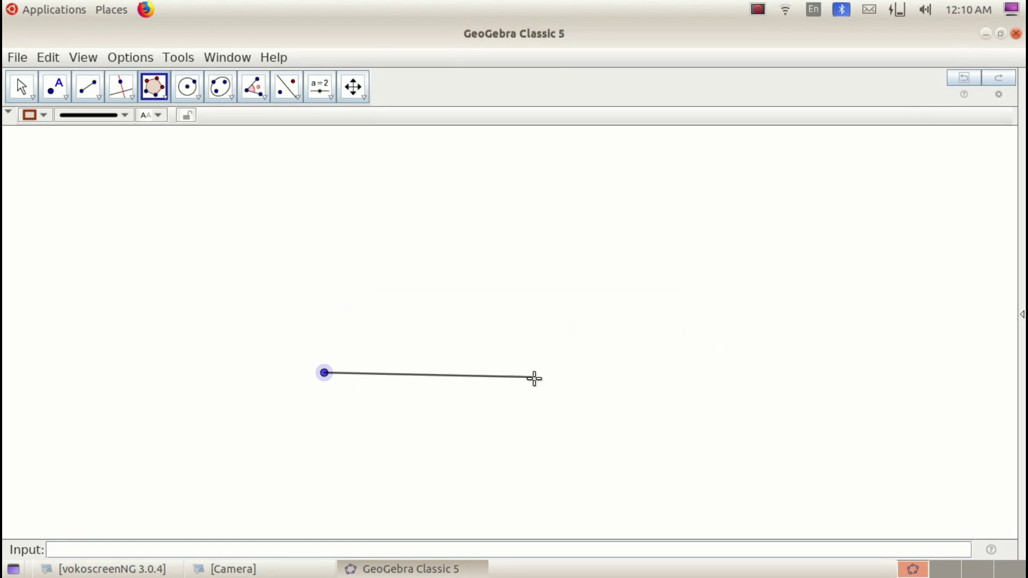
click(577, 371)
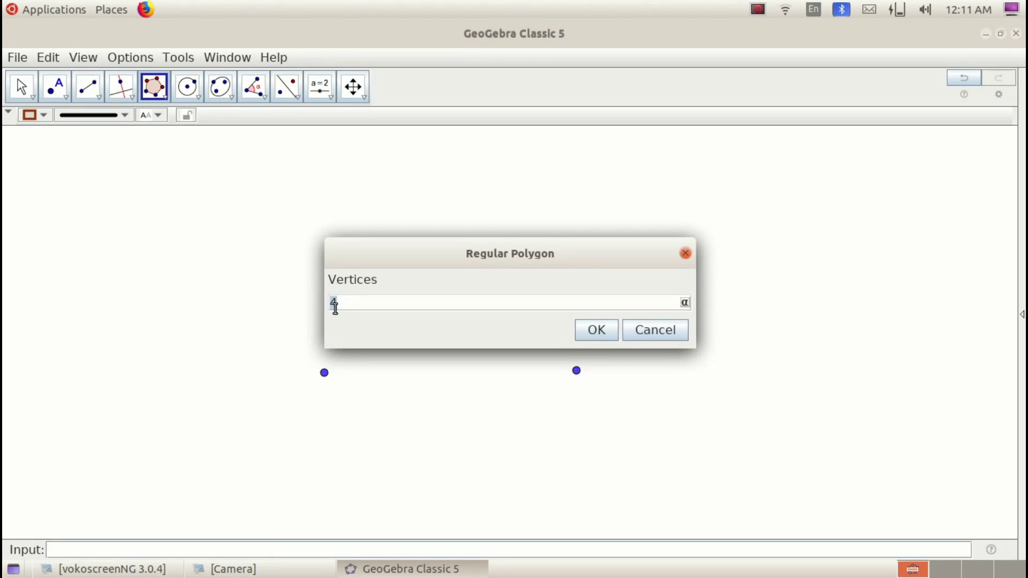
click(598, 332)
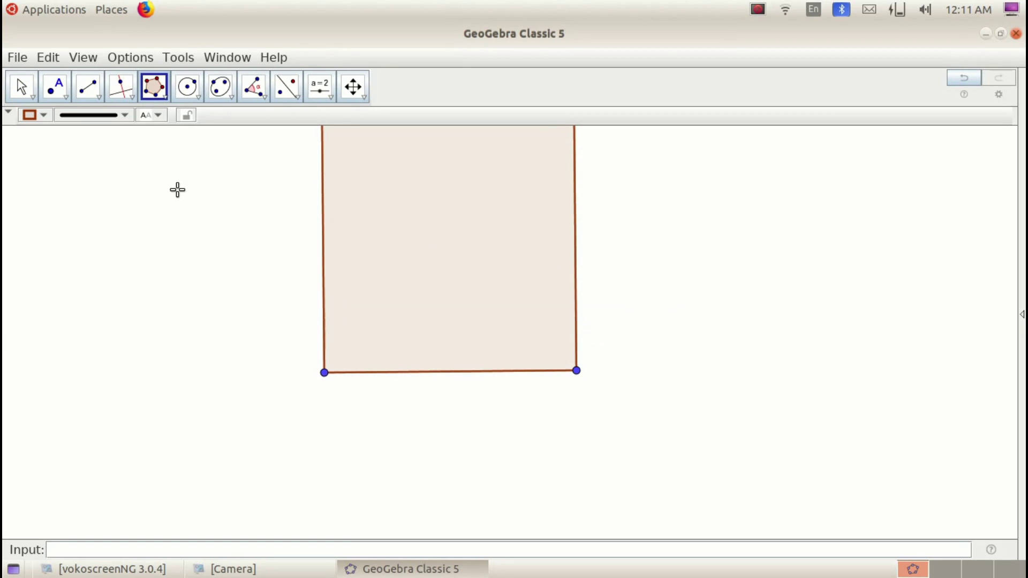
Examine the whole square, comparing its two pairs of opposite sides
click(352, 100)
click(367, 123)
drag(393, 162, 436, 266)
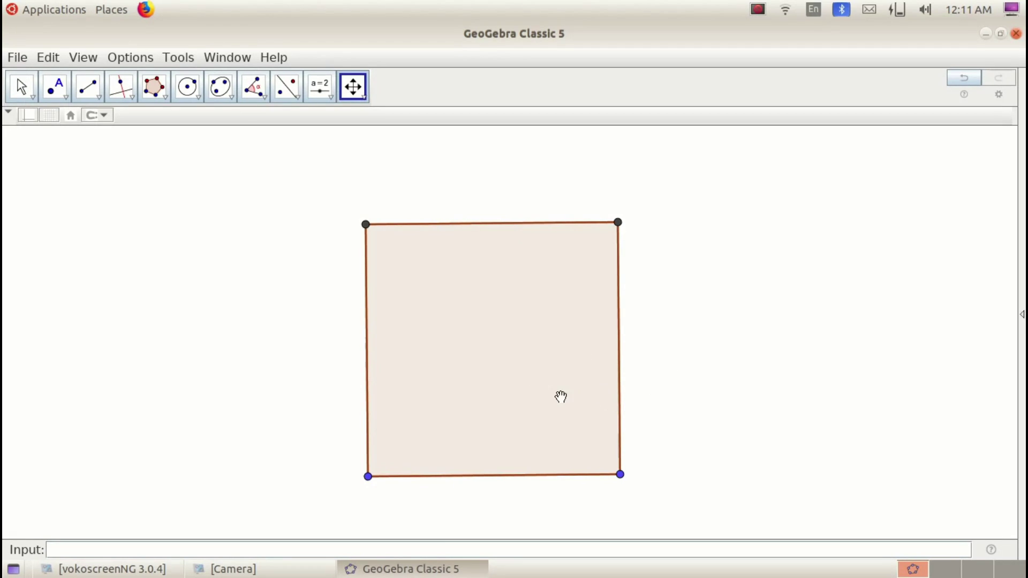
scroll(548, 380, down, 4)
scroll(501, 371, down, 2)
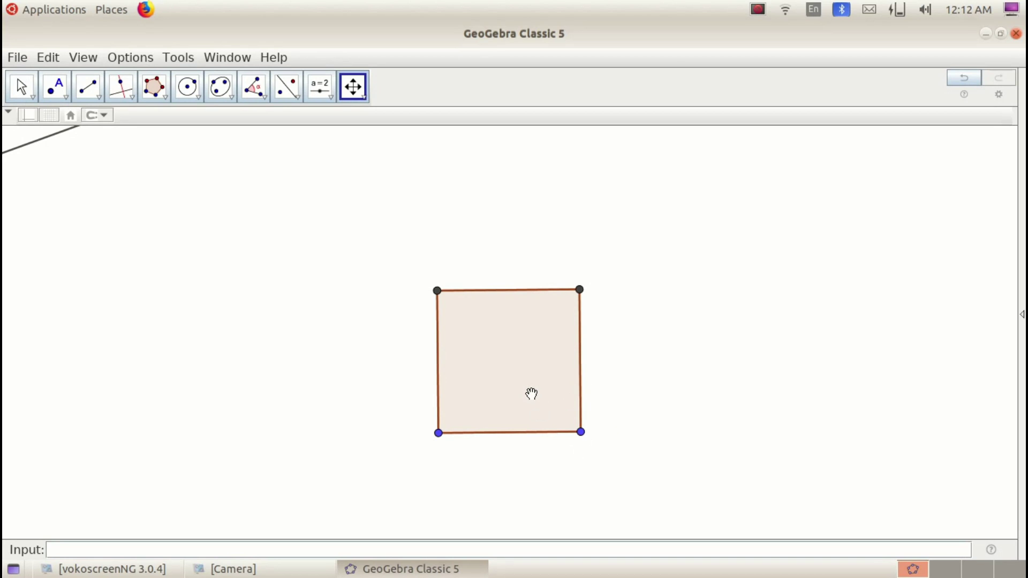
scroll(521, 378, down, 1)
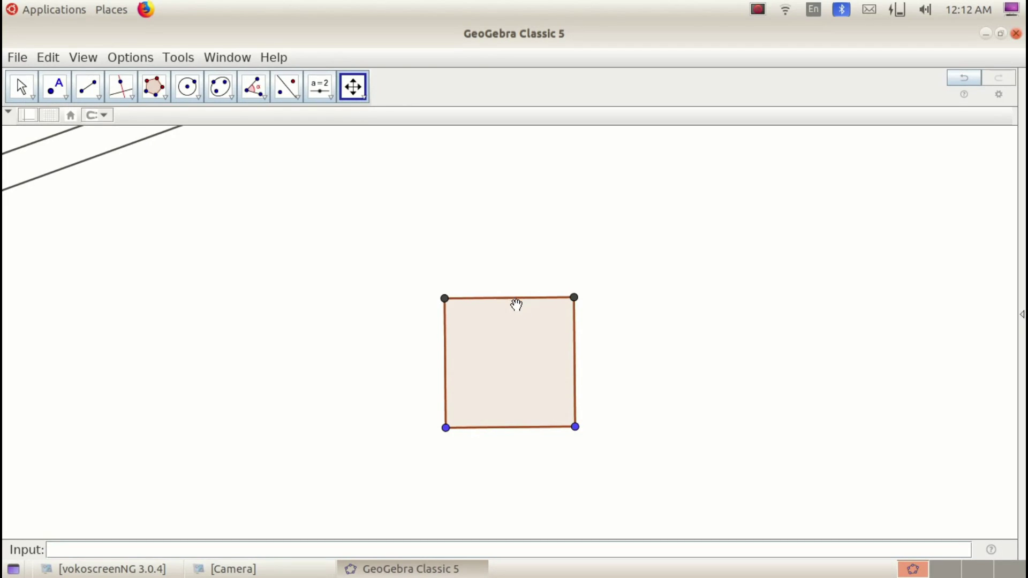
scroll(483, 370, up, 2)
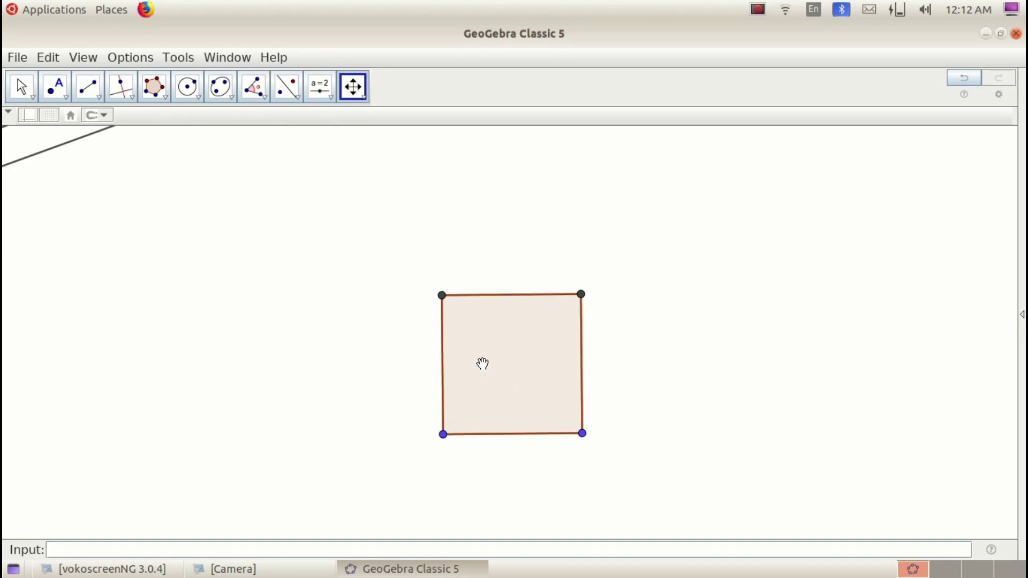
scroll(482, 364, up, 2)
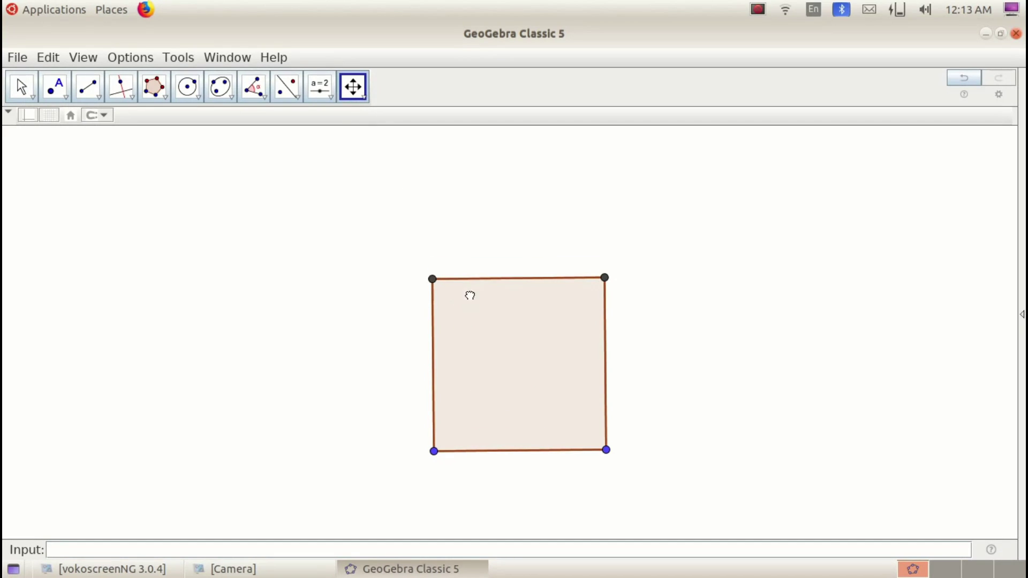
Draw a long, nearly horizontal segment in an empty area away from the square
drag(470, 295, 547, 116)
drag(481, 447, 509, 287)
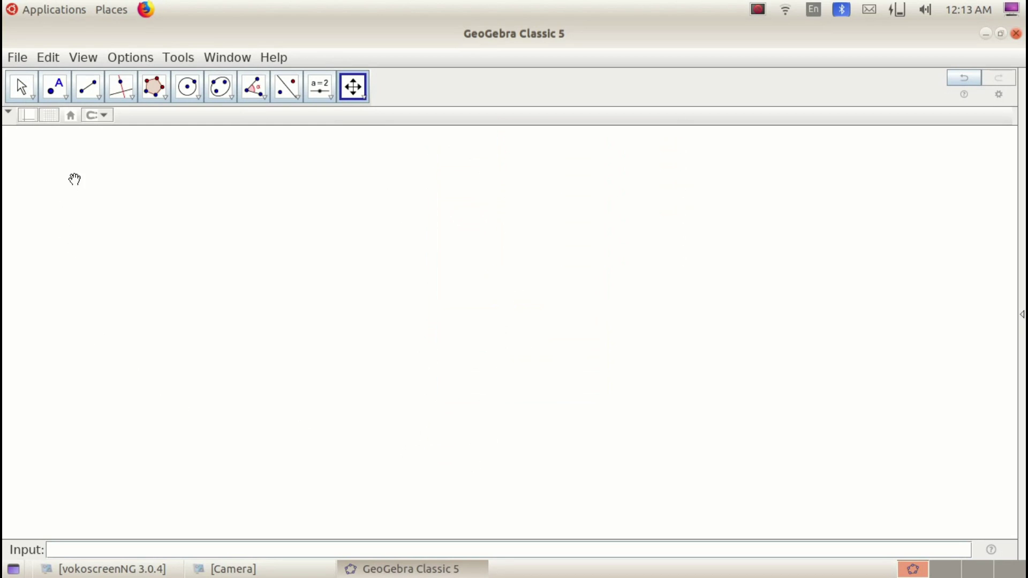
click(101, 99)
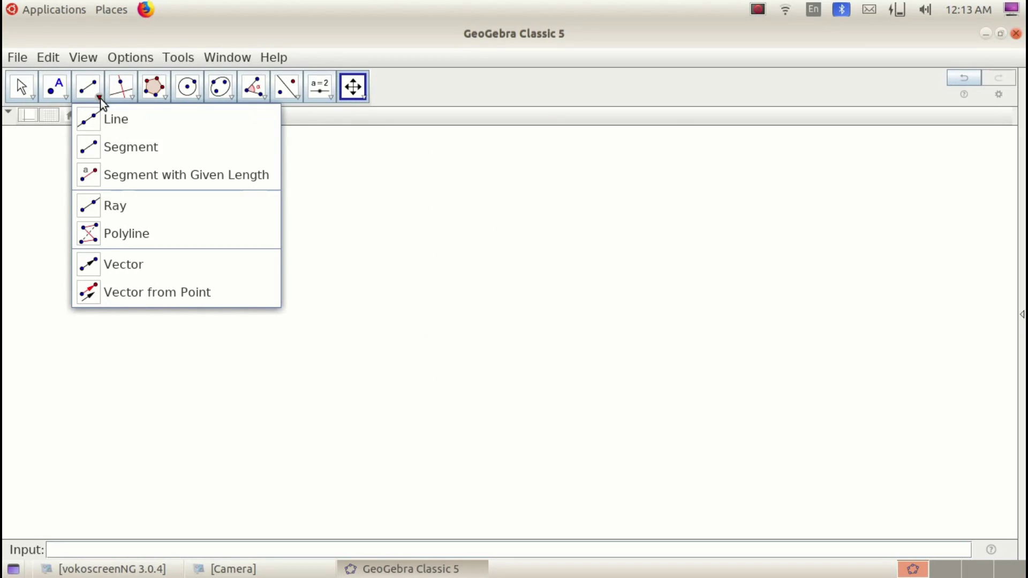
click(94, 146)
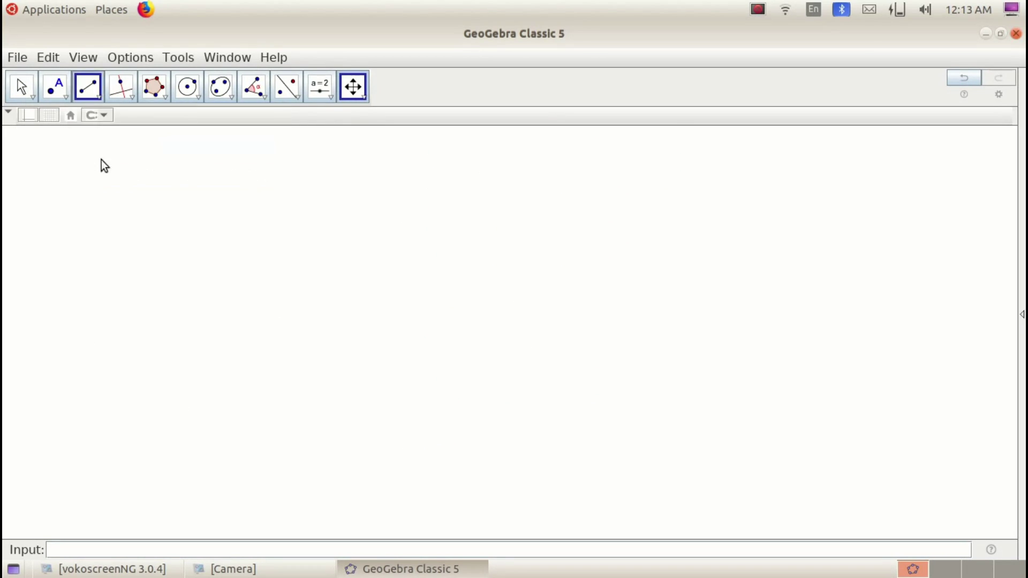
click(297, 411)
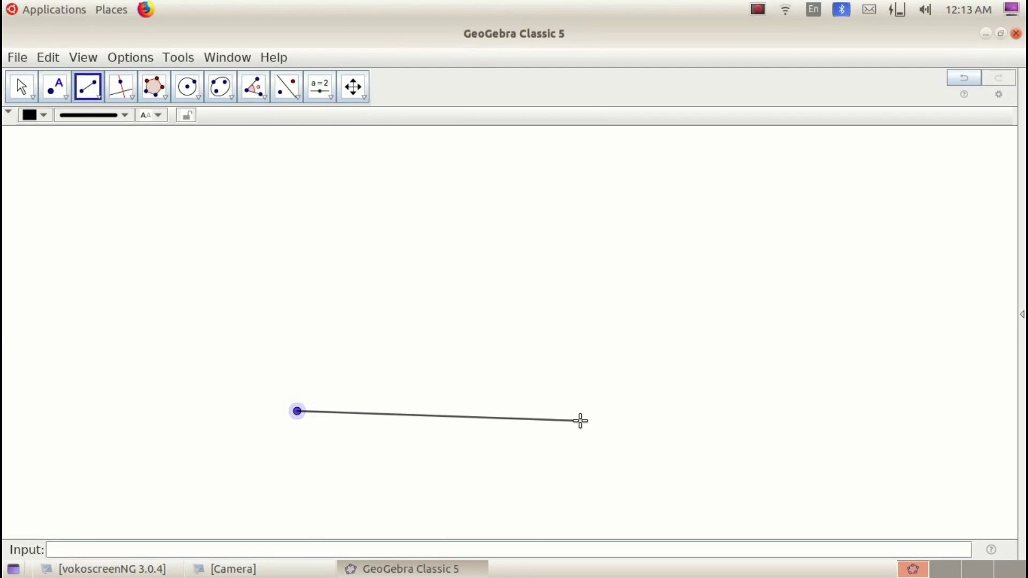
click(624, 408)
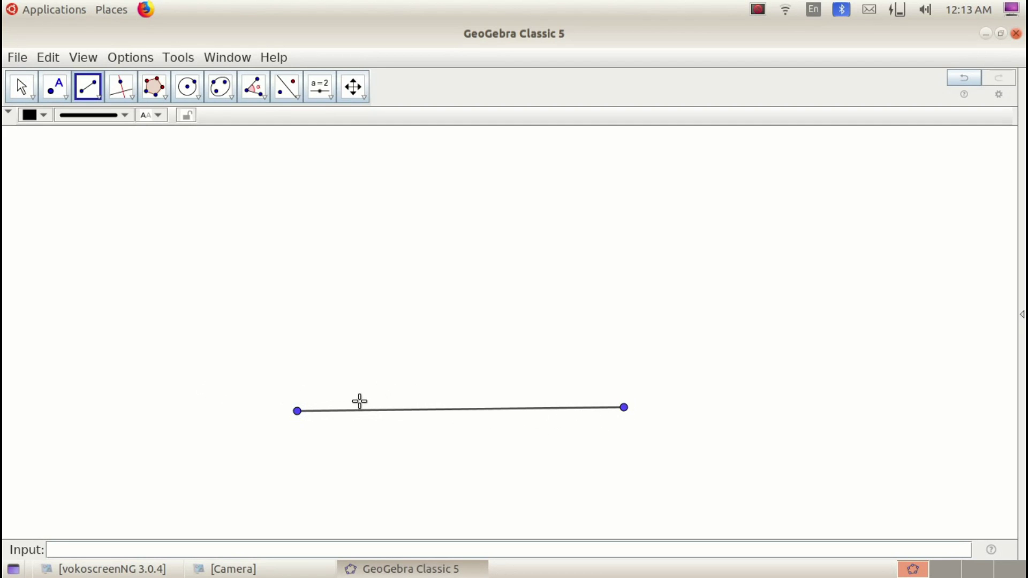
Place a free point above the segment, slightly nearer its left end
click(65, 96)
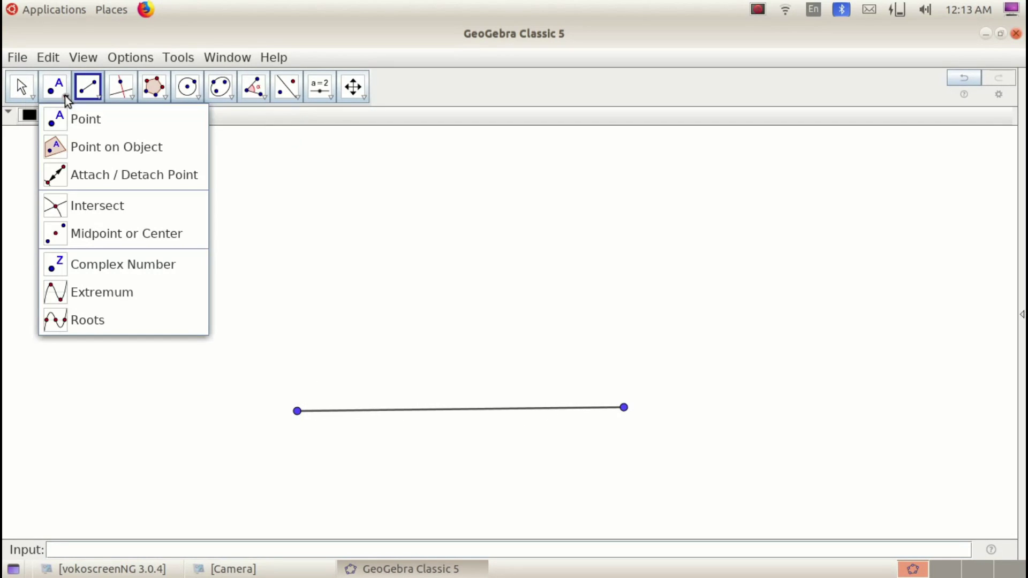
click(59, 125)
click(434, 273)
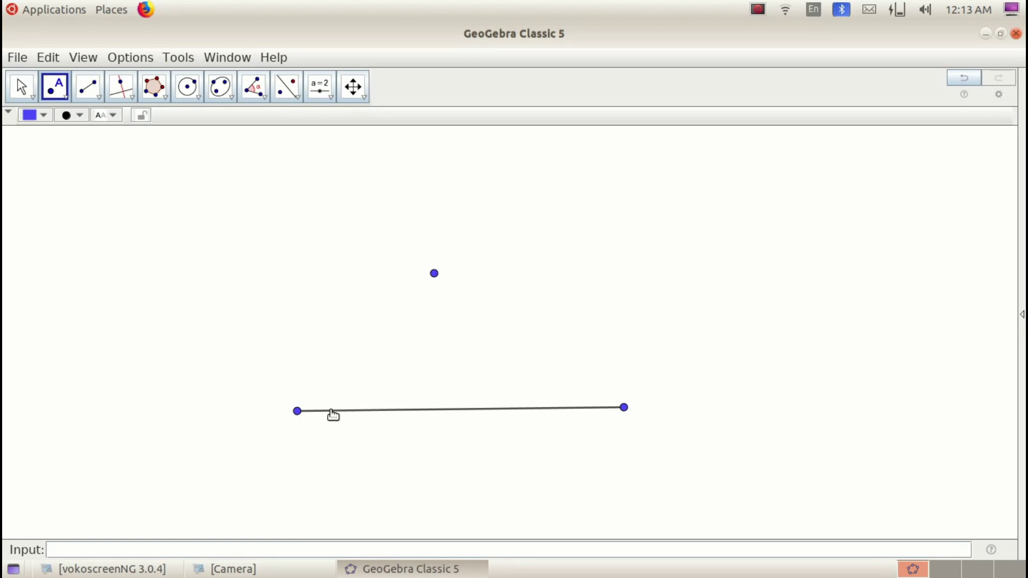
Construct a line perpendicular to the segment through its left endpoint
click(136, 95)
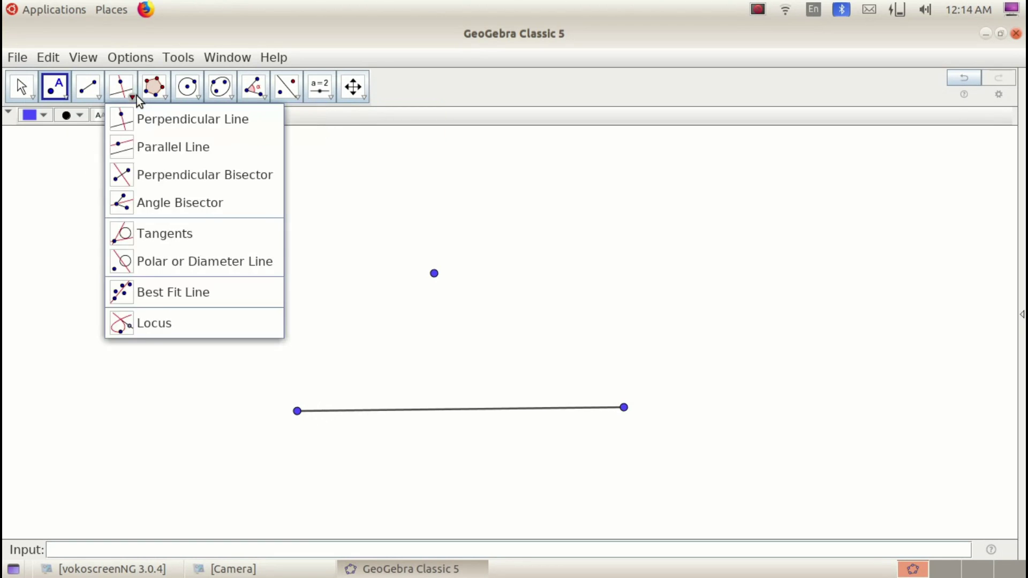
click(143, 124)
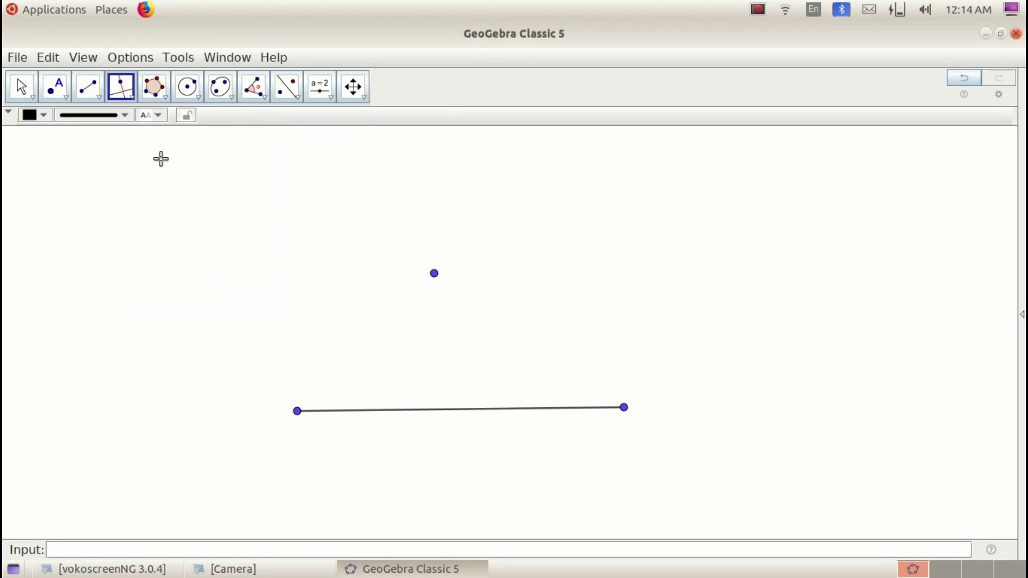
click(298, 411)
click(318, 411)
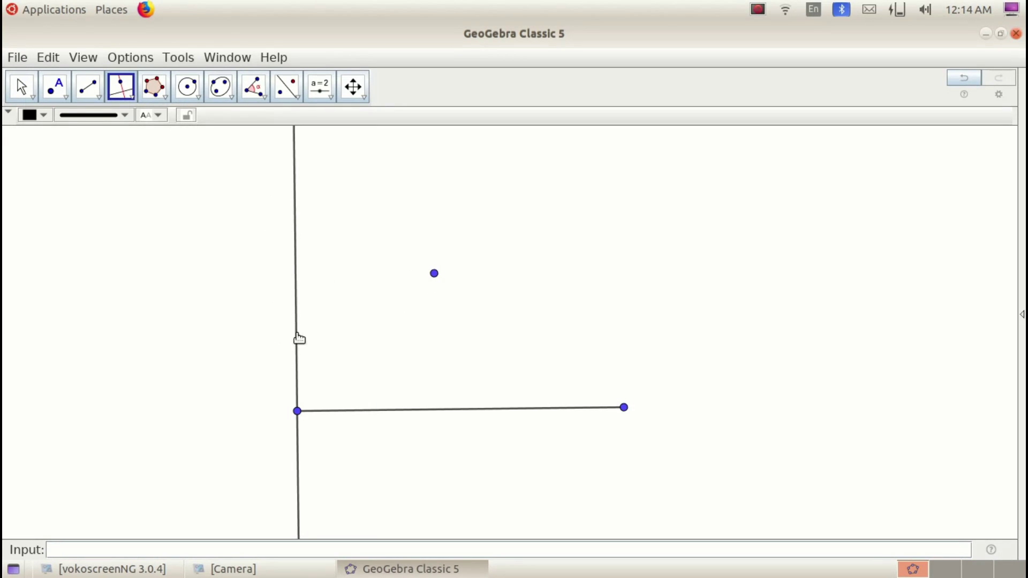
Construct a second perpendicular line, through the free point and perpendicular to the near-vertical line, and compare it with the segment
click(434, 274)
click(298, 282)
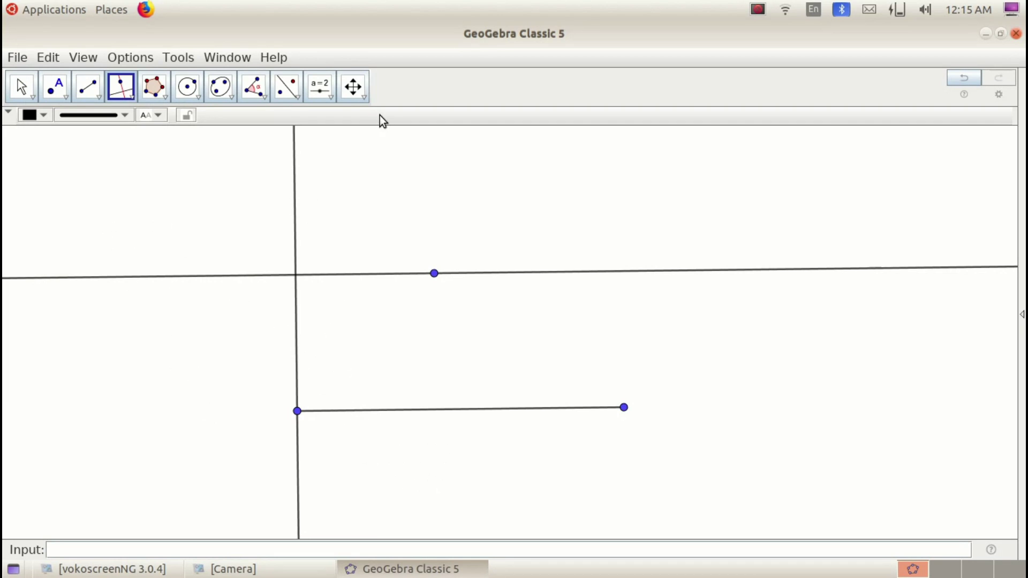
click(365, 96)
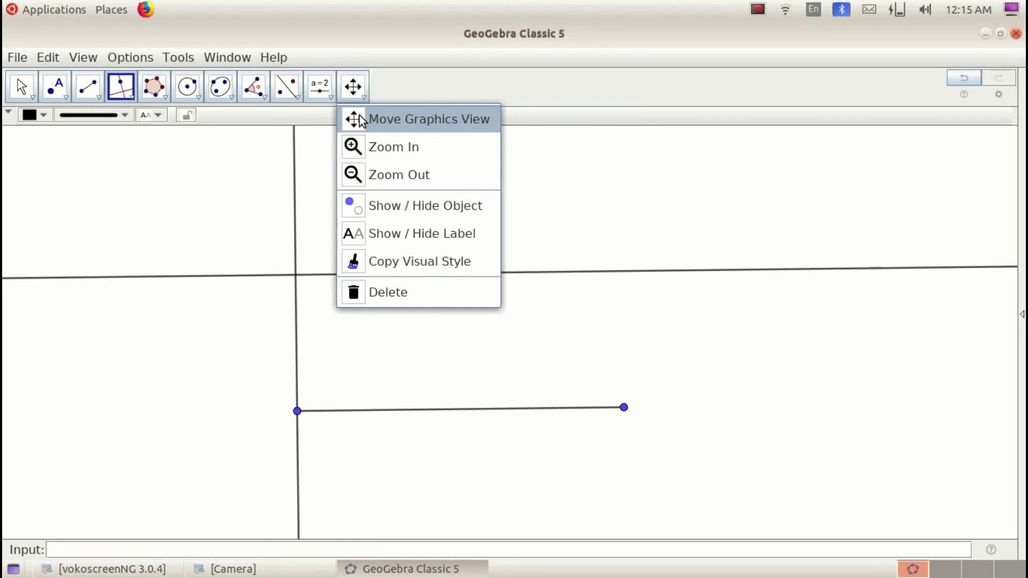
click(360, 118)
drag(395, 300, 400, 226)
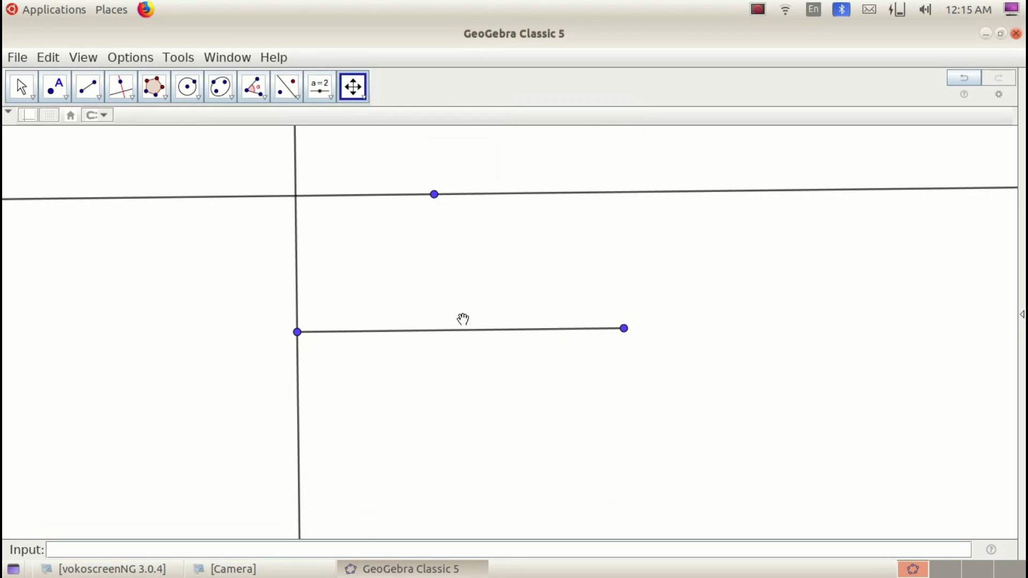
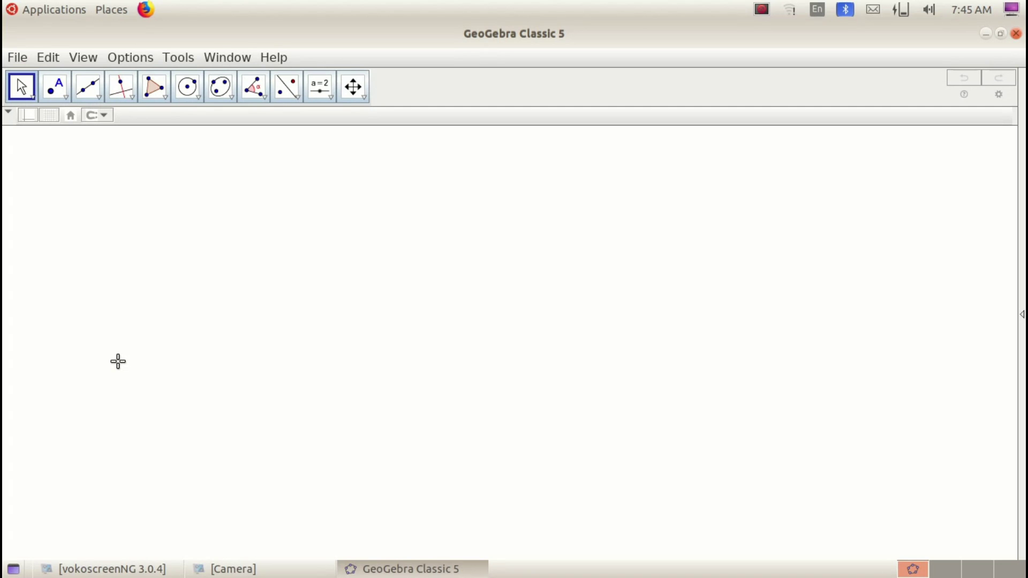
Draw a nearly horizontal line across the lower part of the blank drawing, with its two points far apart
click(99, 94)
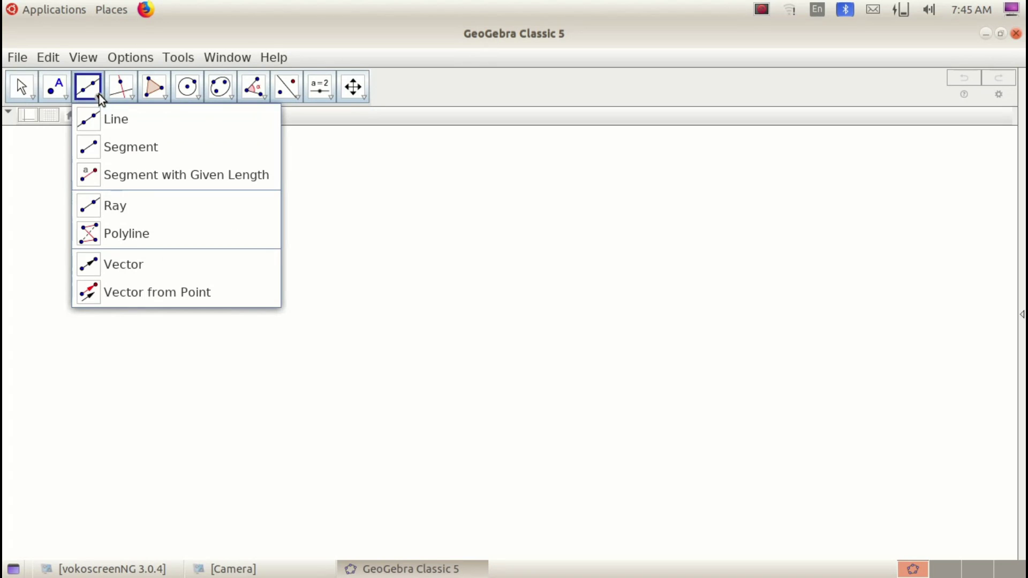
click(95, 123)
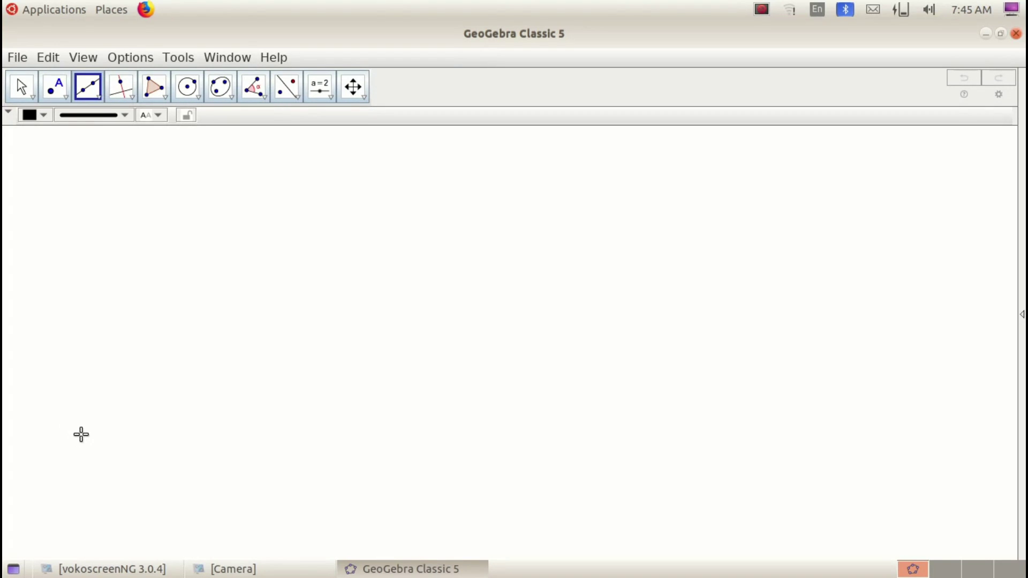
click(69, 422)
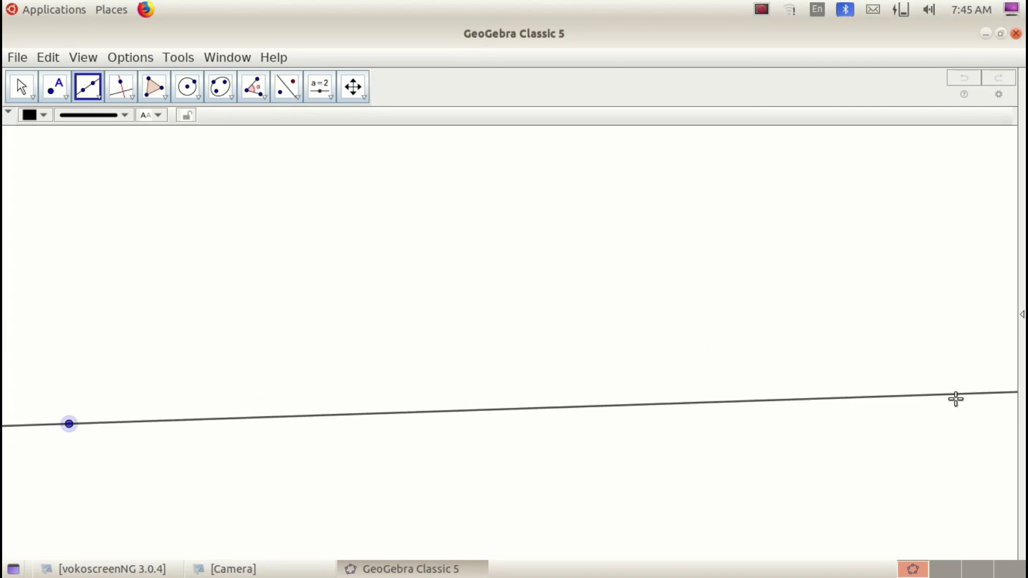
click(906, 426)
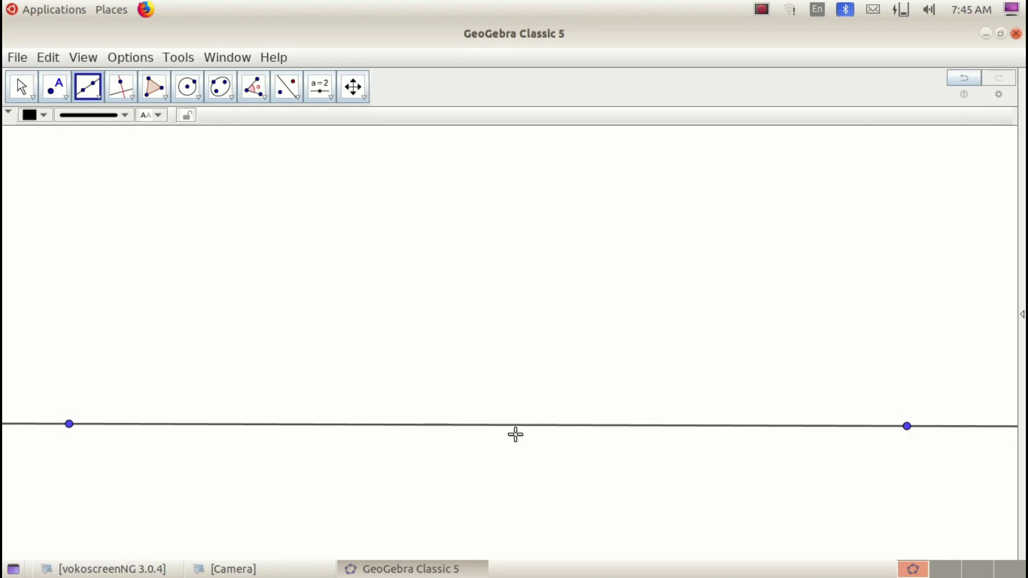
Add four attached points on the horizontal line between its defining points, two towards each end
click(65, 98)
click(62, 117)
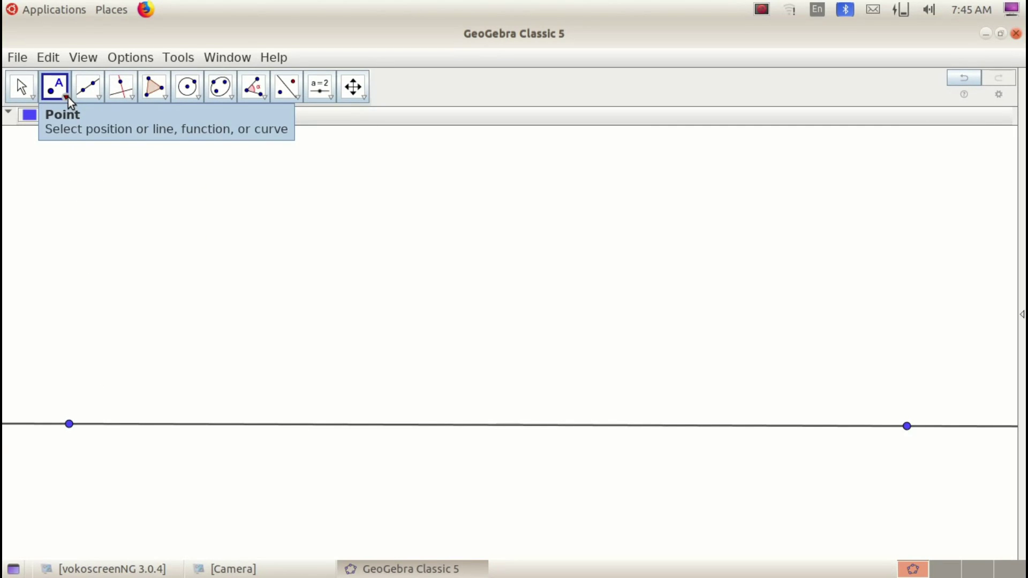
click(68, 98)
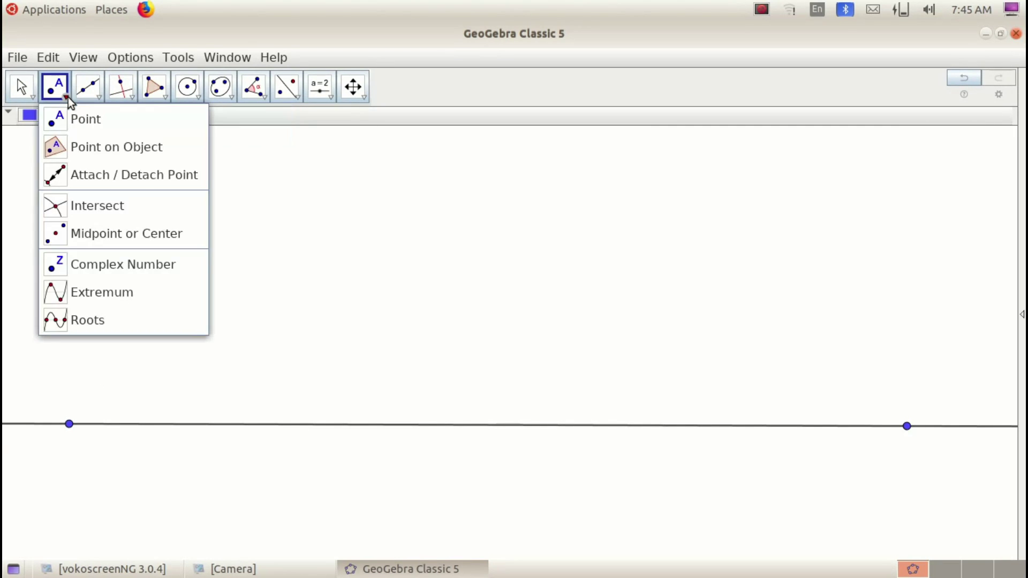
click(78, 145)
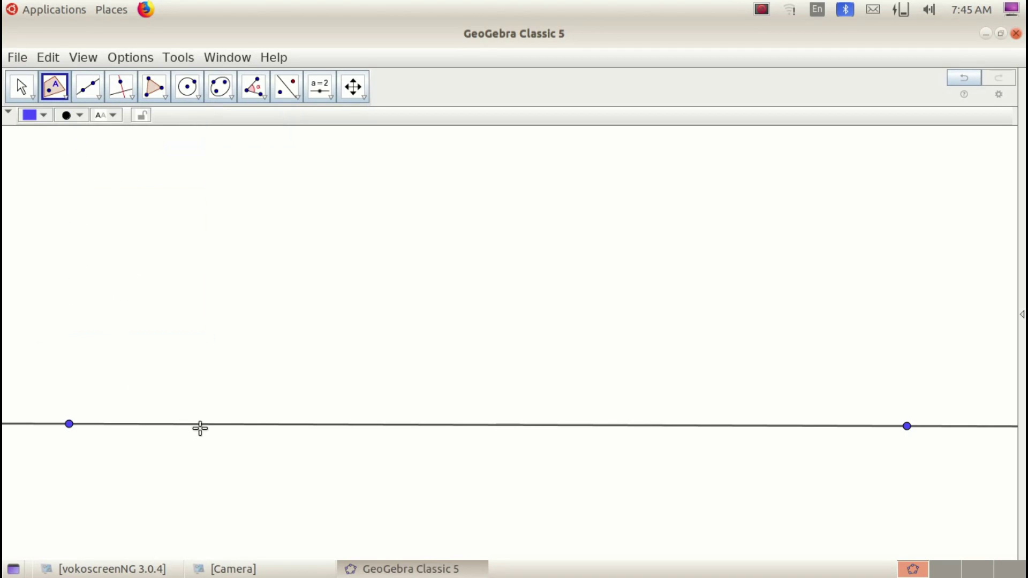
click(221, 425)
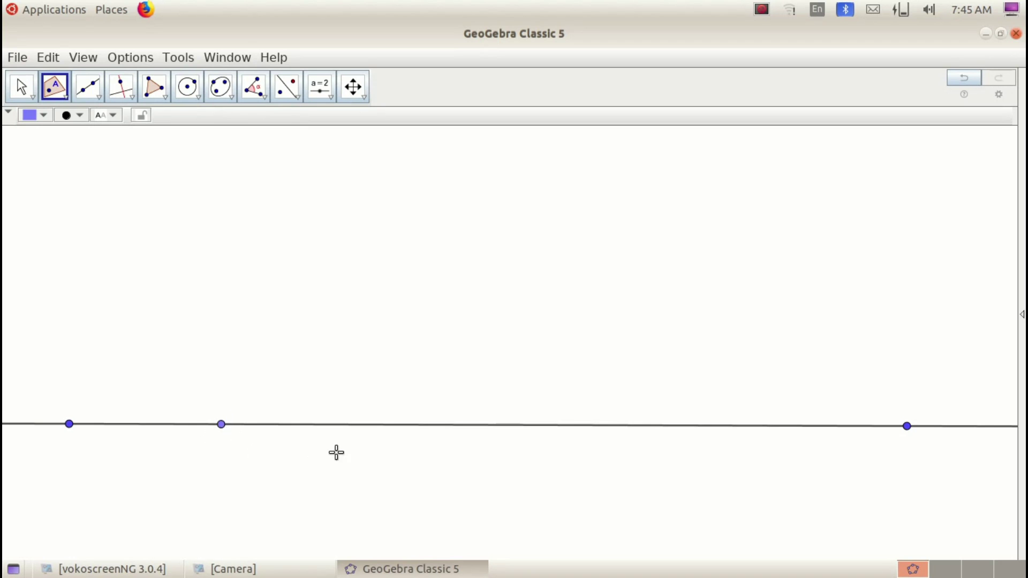
click(349, 425)
click(616, 426)
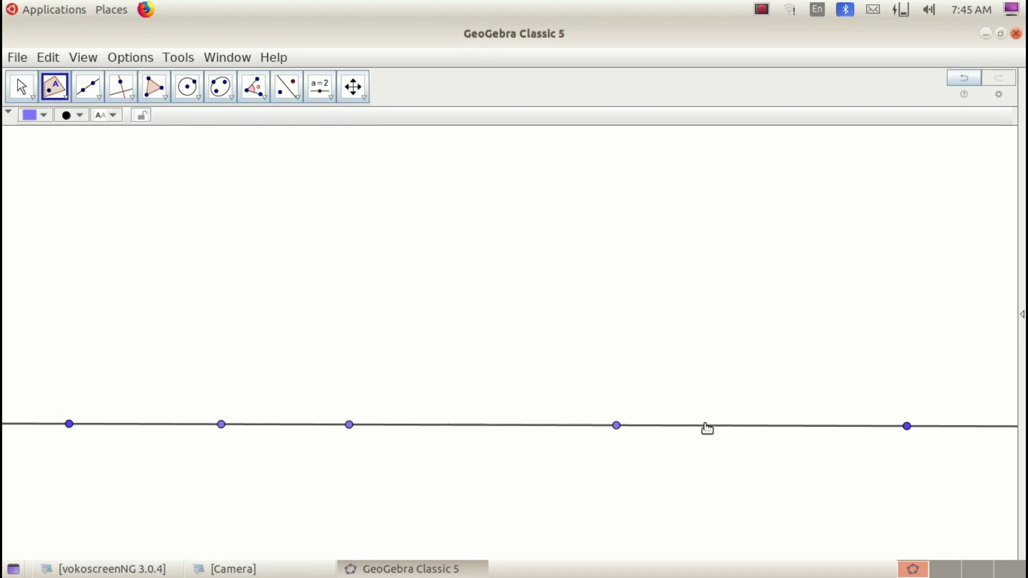
click(756, 426)
Draw two lines converging upward, one through the base line's leftmost point and one through the attached point beside it
click(101, 99)
click(110, 120)
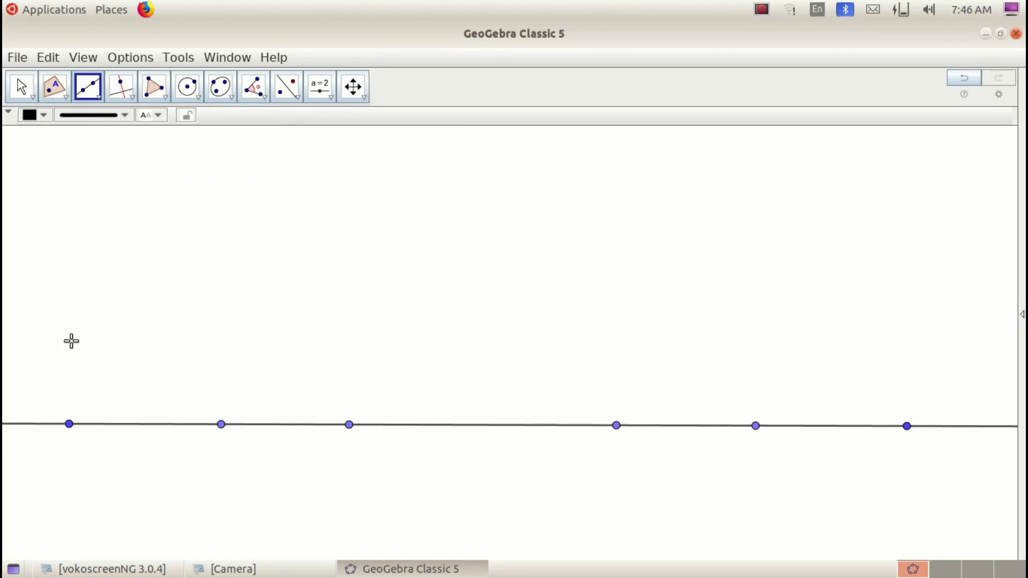
click(69, 425)
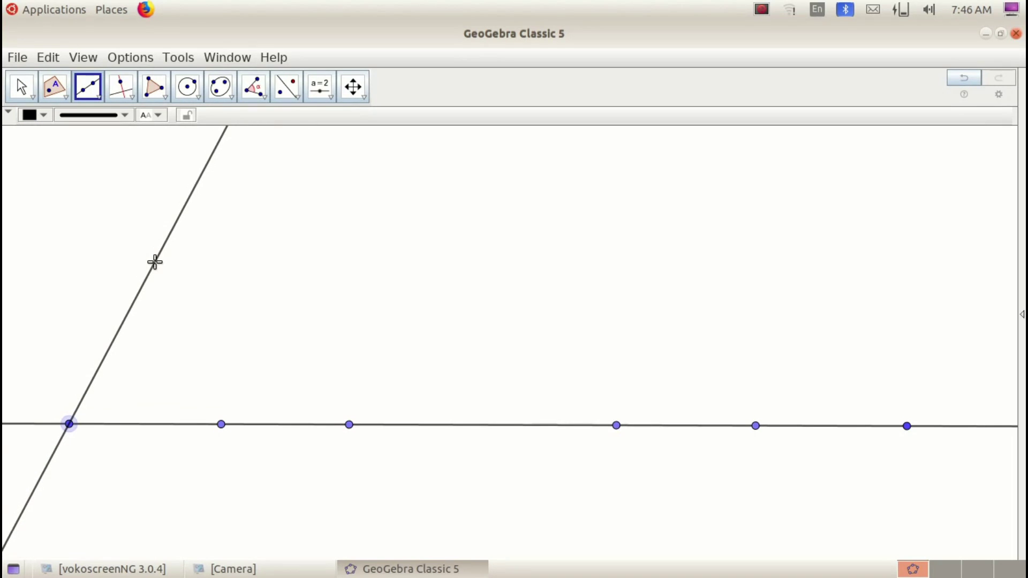
click(139, 277)
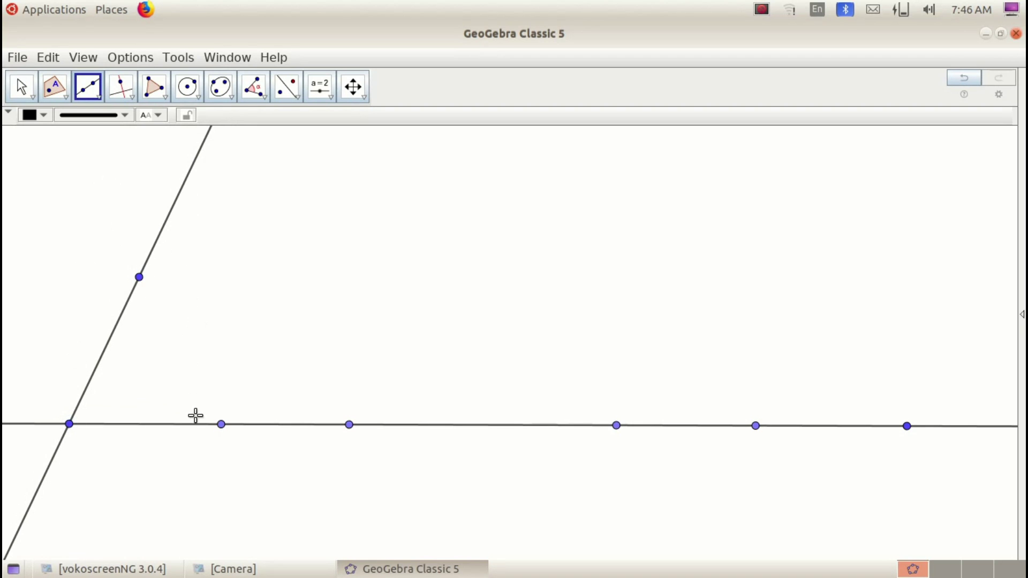
click(221, 424)
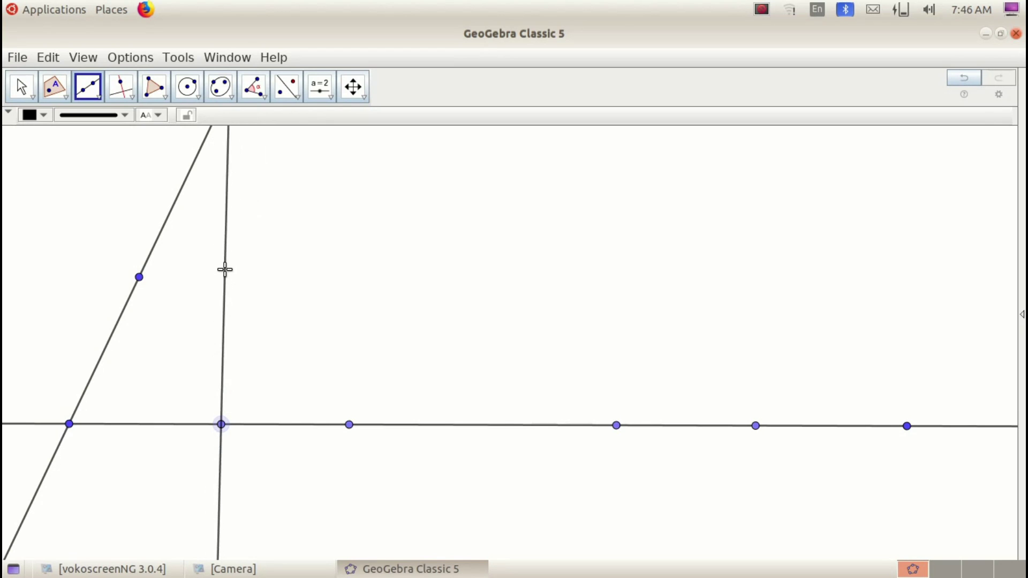
click(226, 269)
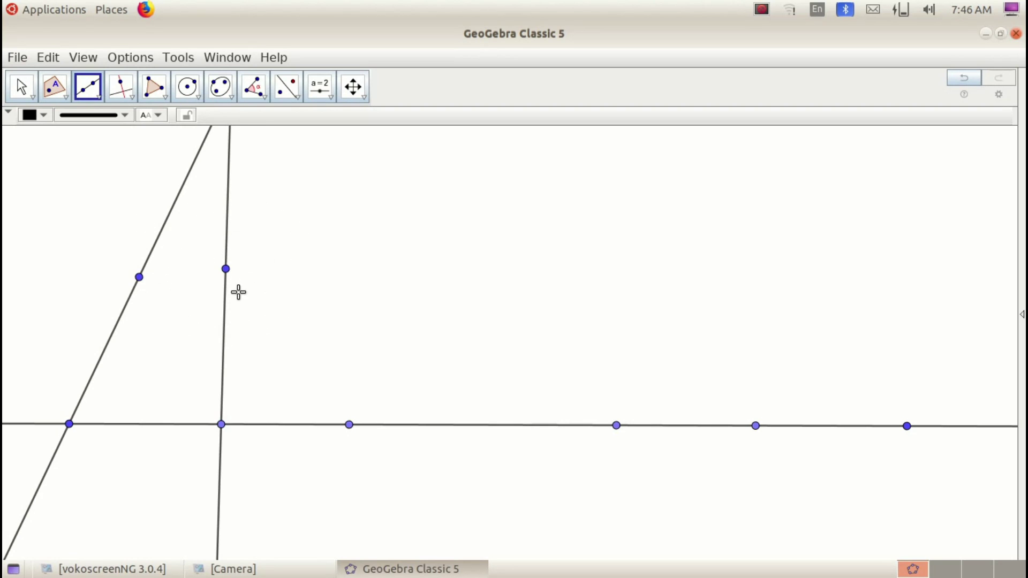
Draw two lines spreading apart upward through the two attached points near the base line's right end
click(617, 426)
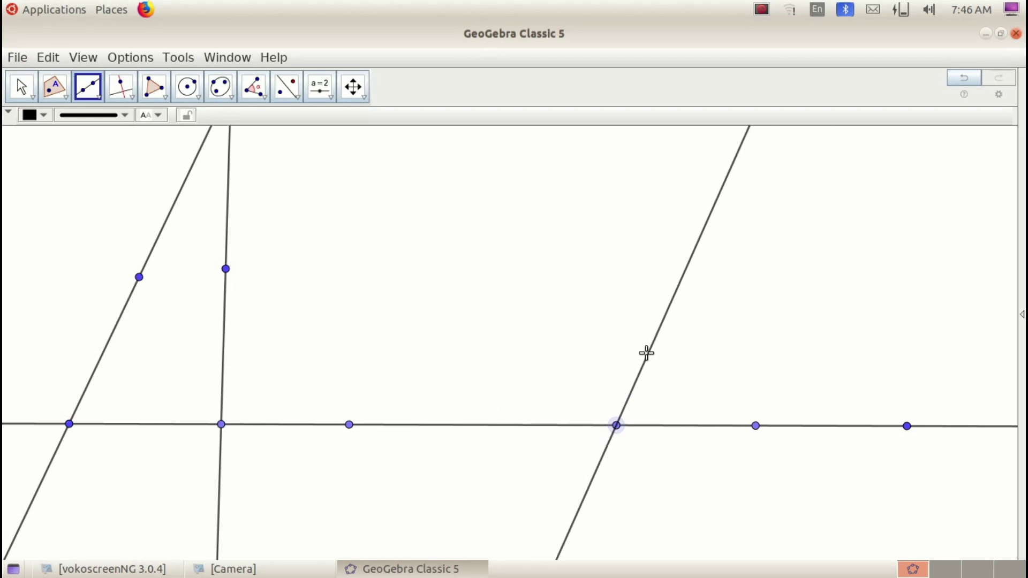
click(585, 320)
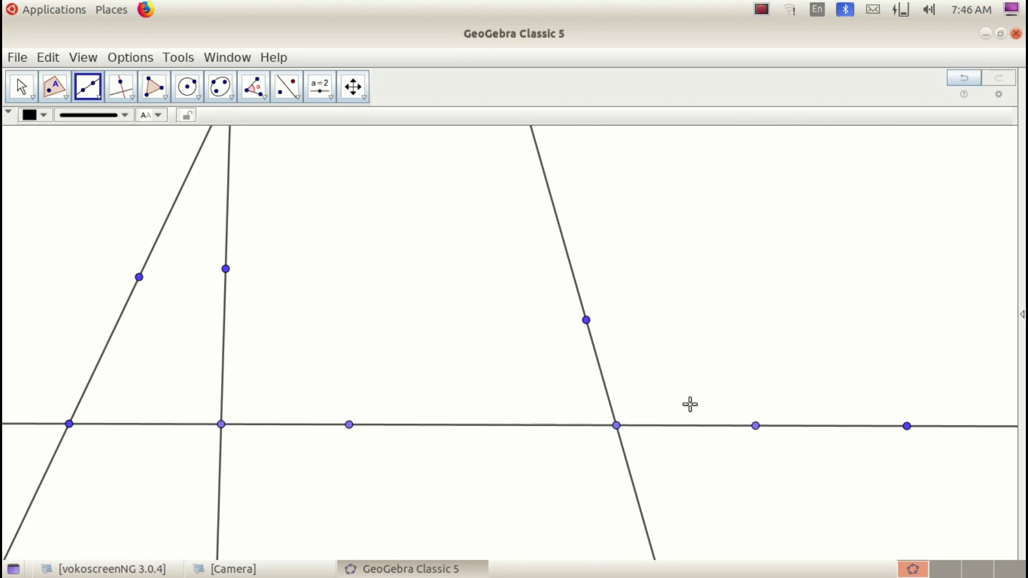
click(754, 426)
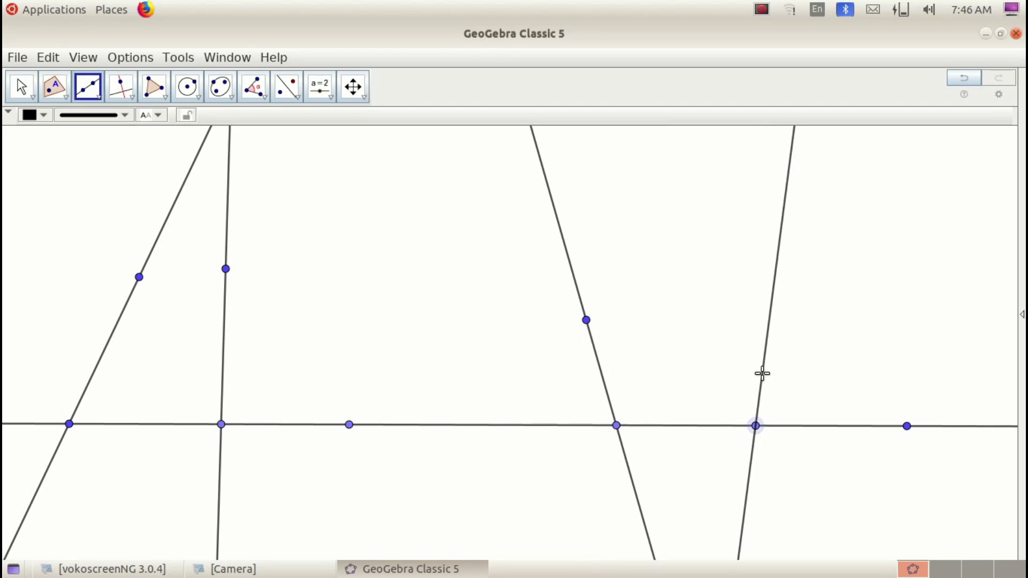
click(766, 343)
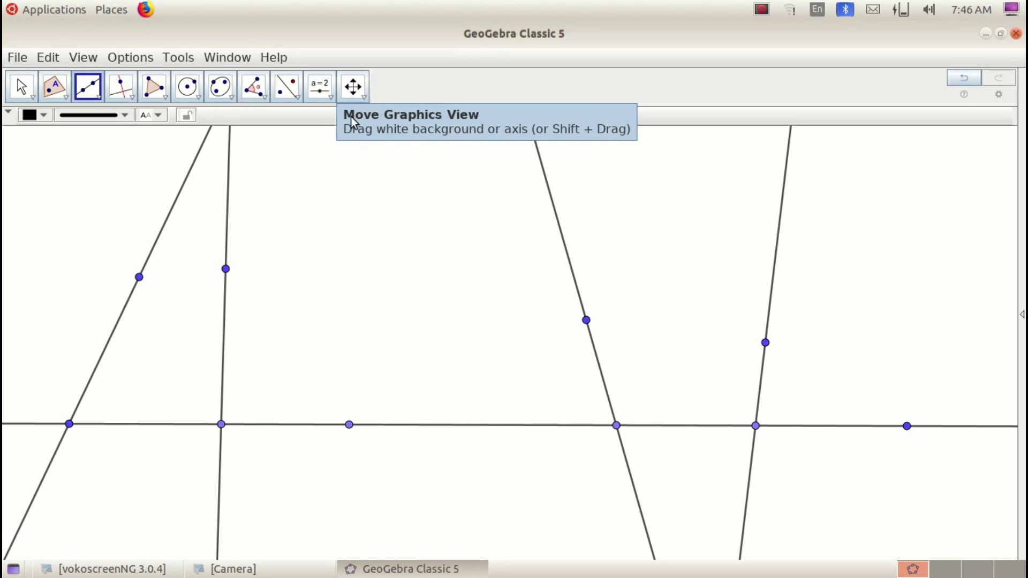
Examine where the two left-hand lines meet above the base line and return to the whole figure
click(363, 95)
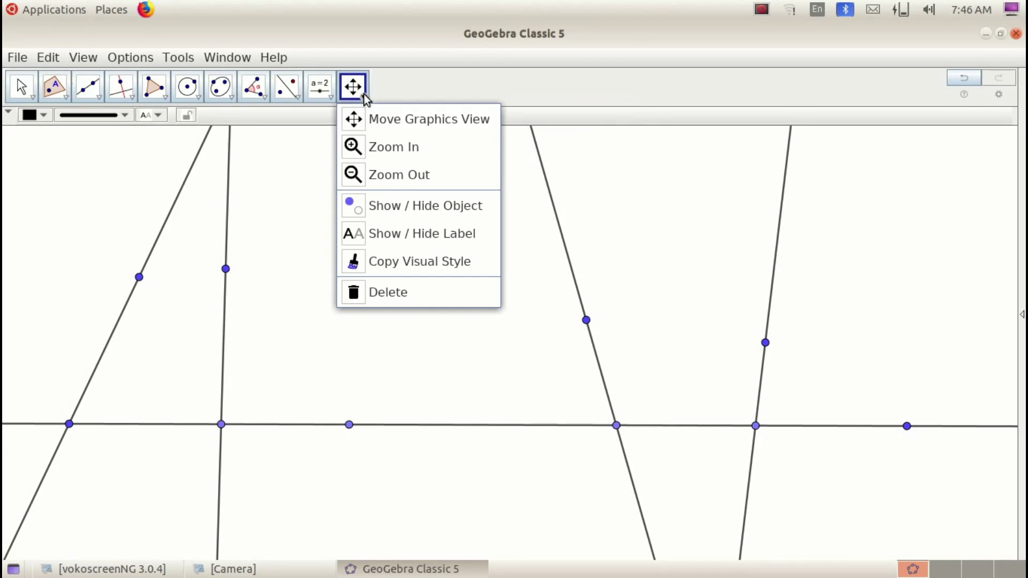
click(361, 118)
drag(223, 260, 223, 414)
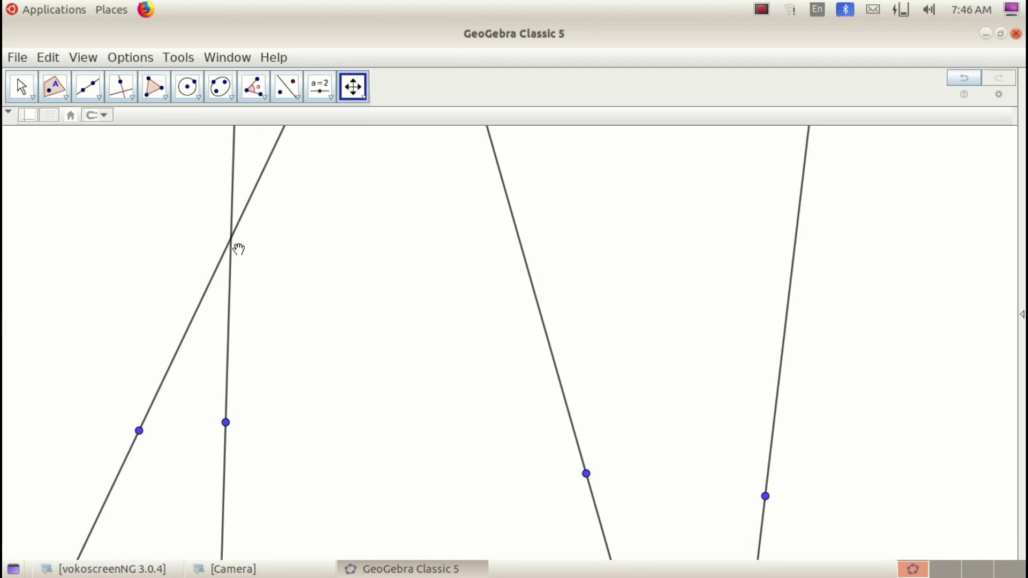
drag(268, 298, 351, 177)
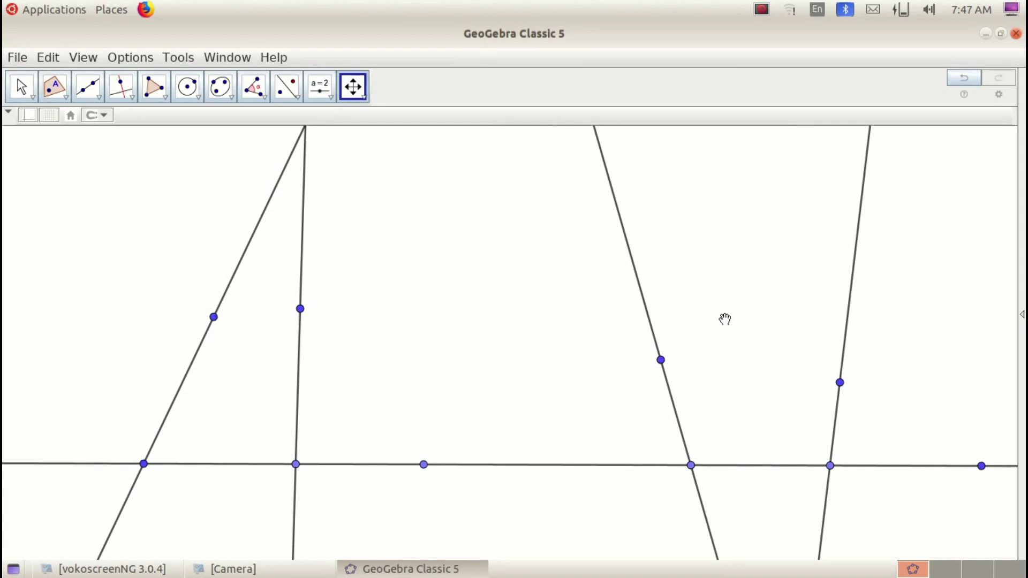
Examine where the two right-hand lines meet below the base line and return to the whole figure
drag(603, 340, 436, 188)
drag(572, 329, 589, 179)
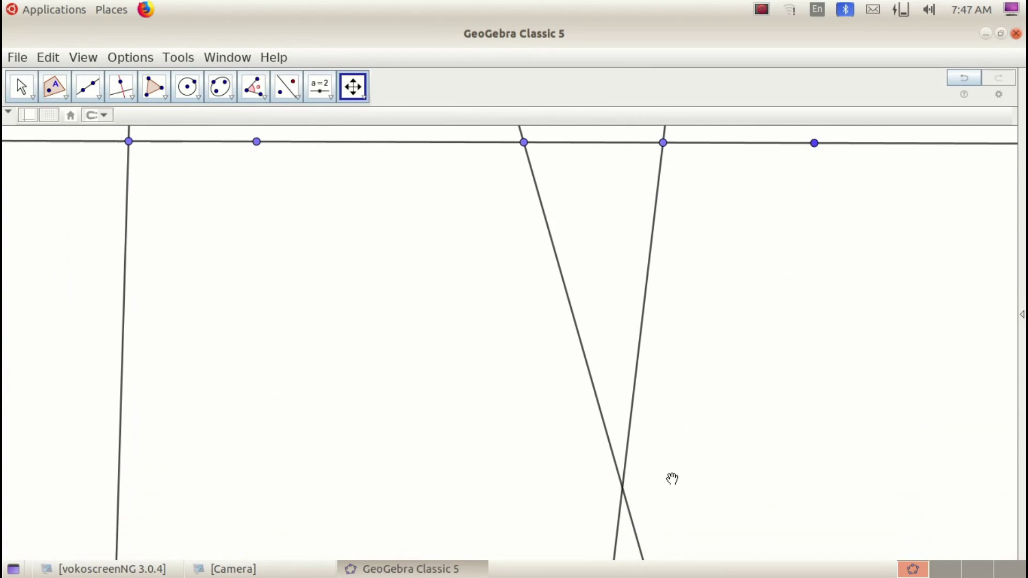
drag(592, 262, 565, 453)
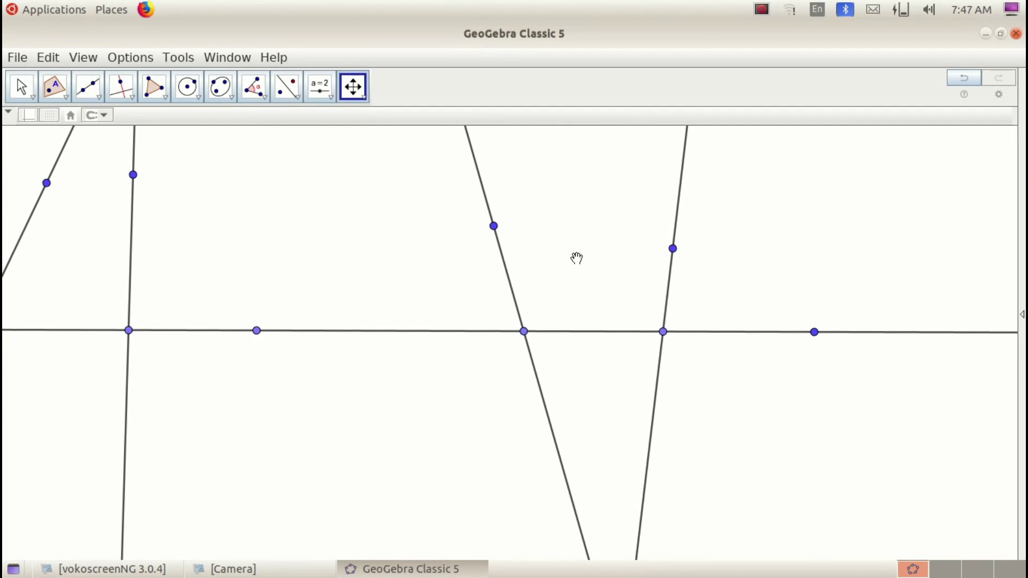
drag(380, 259, 670, 280)
drag(408, 275, 346, 349)
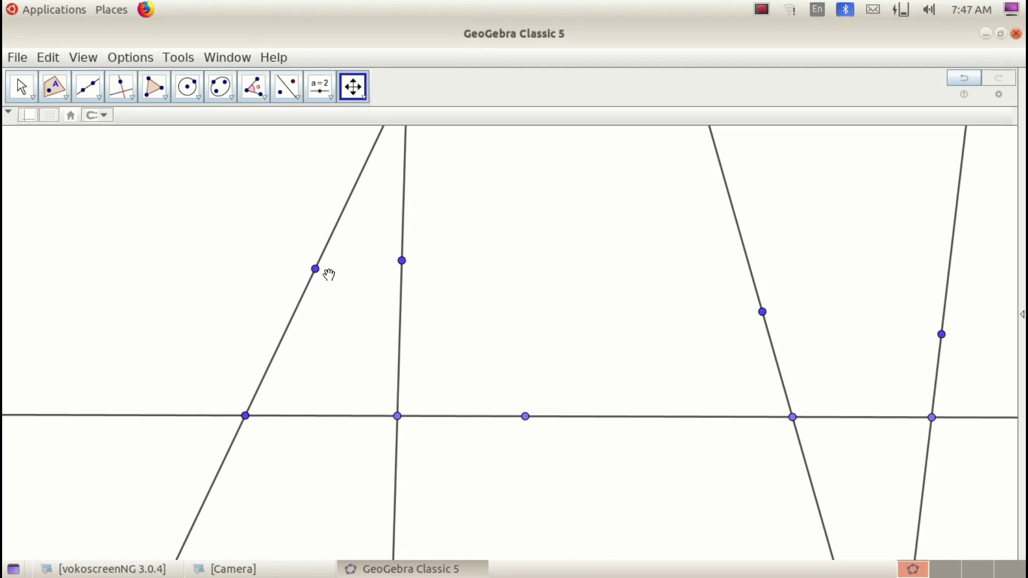
Measure the angles that the two left-hand lines make with the base line, above it and on each line's right side
click(264, 95)
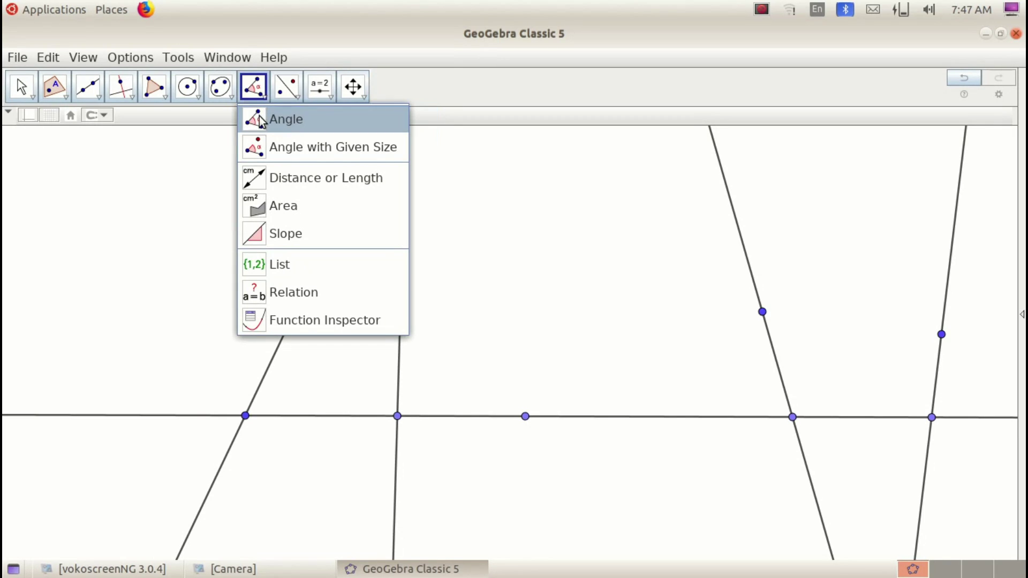
click(261, 122)
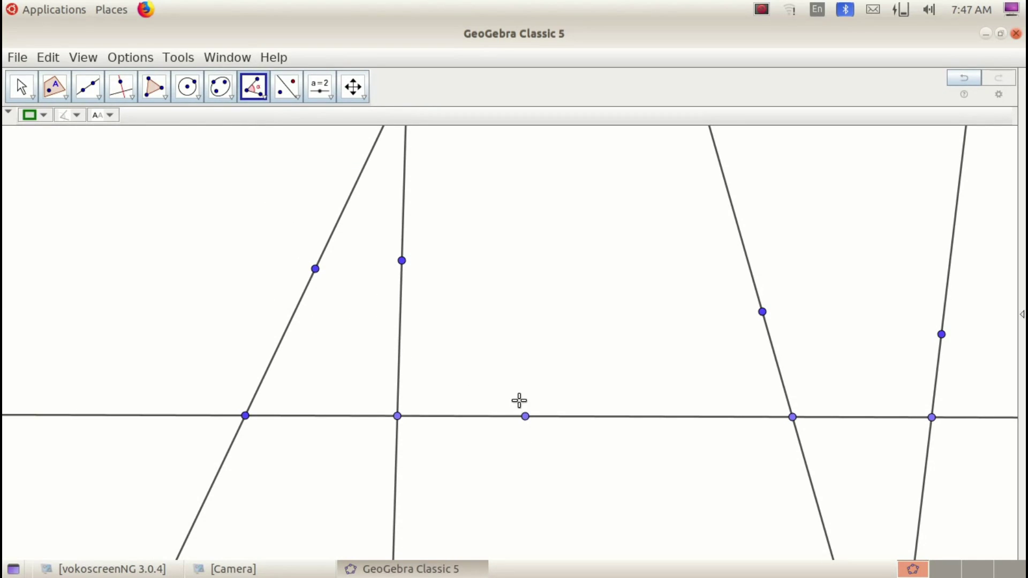
click(525, 416)
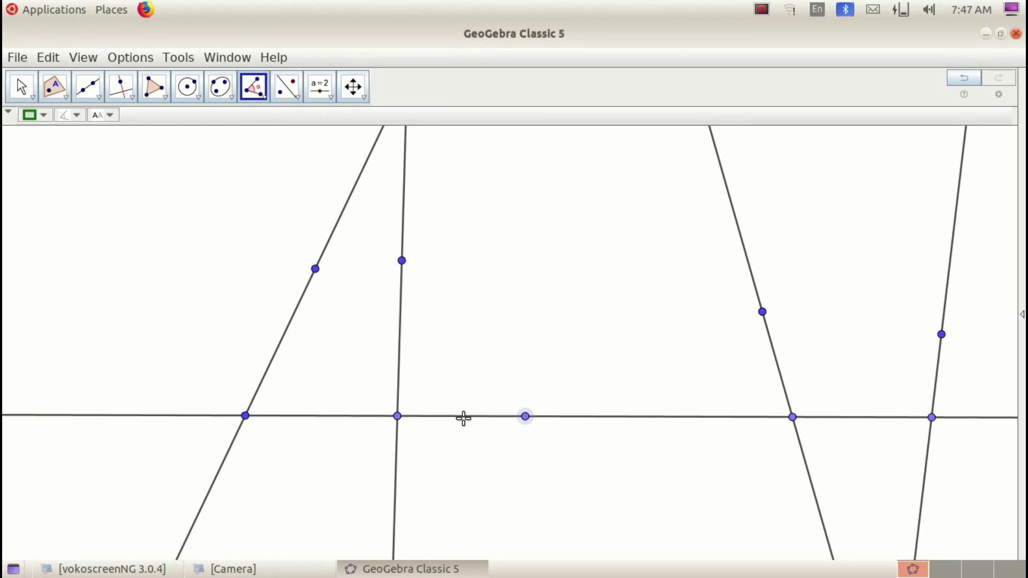
click(398, 417)
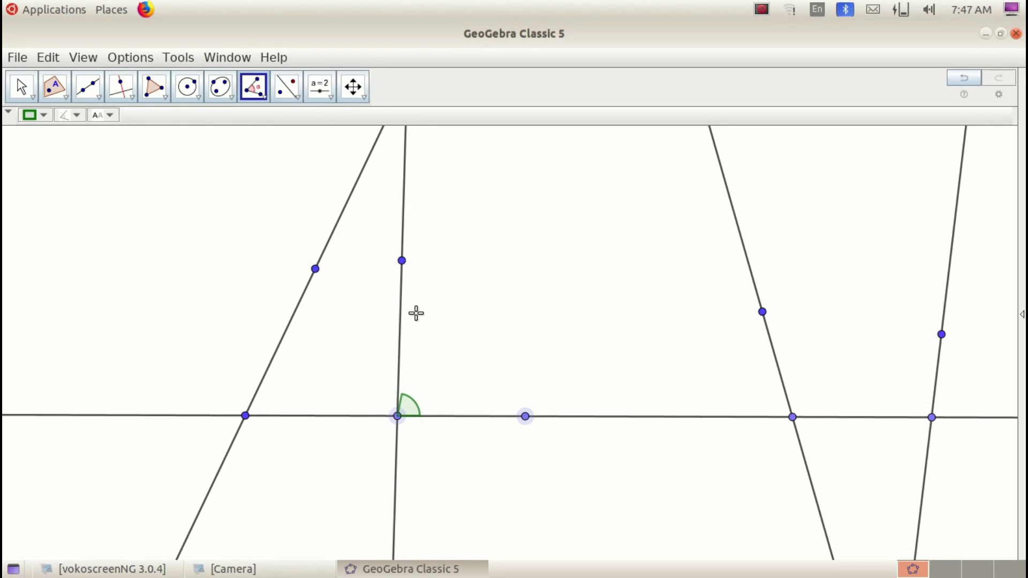
click(402, 261)
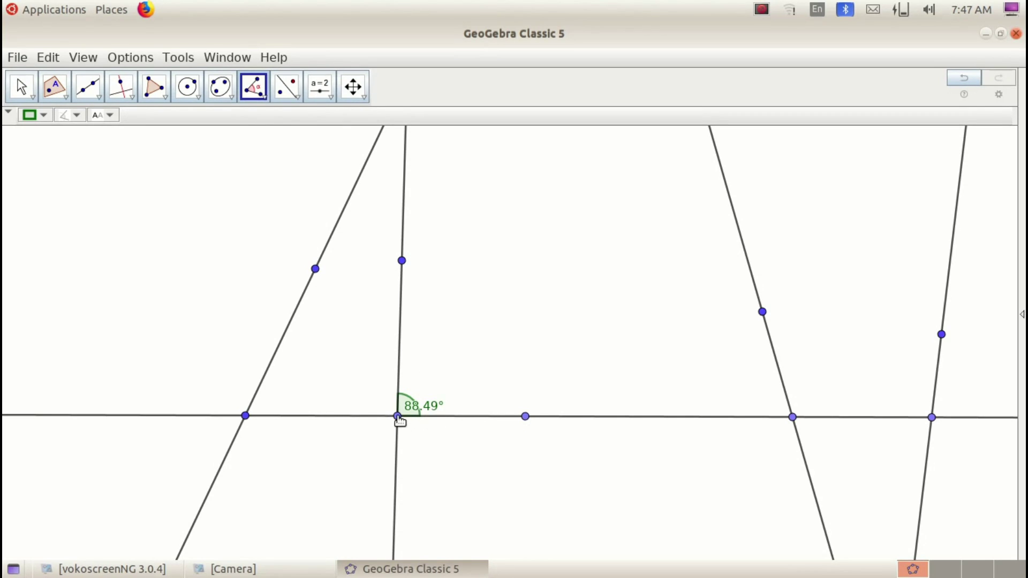
click(399, 417)
click(247, 417)
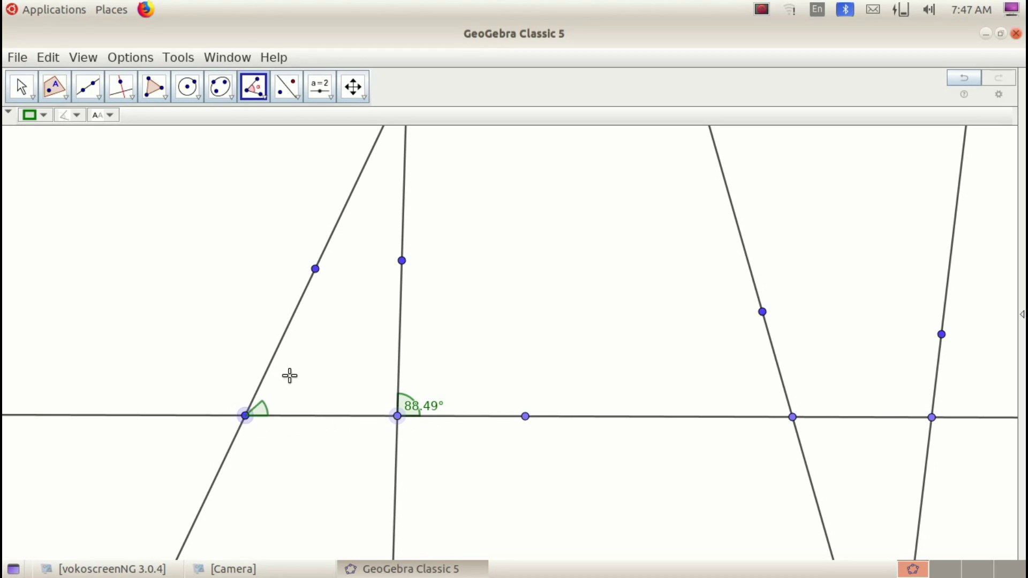
click(316, 270)
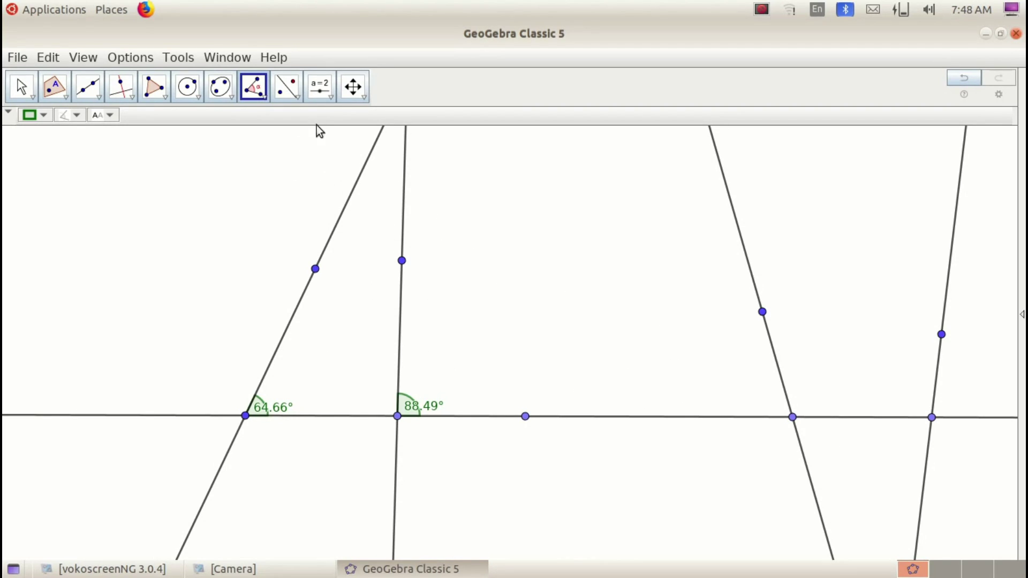
Construct a 64.66° counterclockwise angle at the second left-hand line's base point, starting from the attached point to its right
click(365, 99)
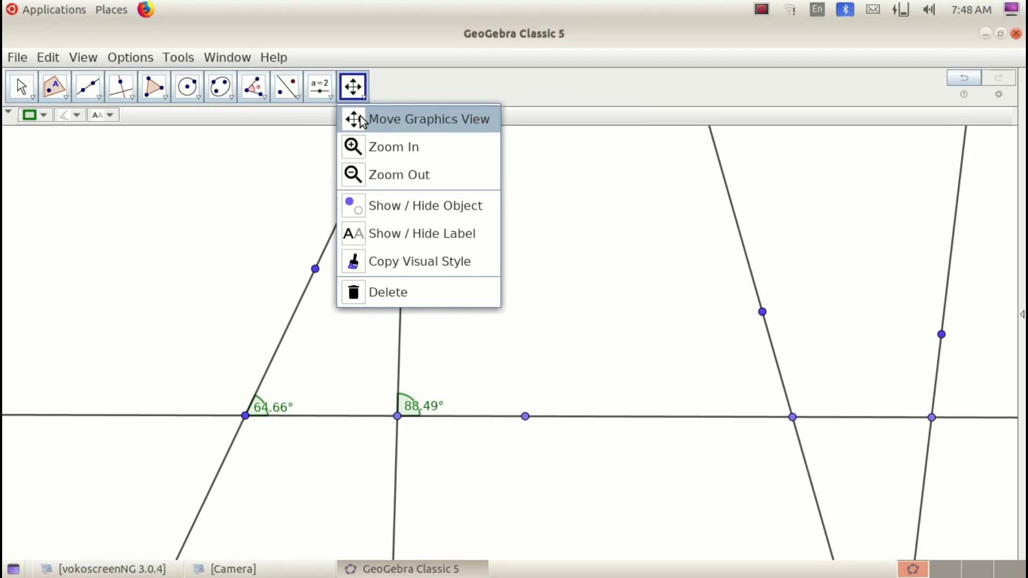
click(360, 116)
drag(550, 262, 420, 248)
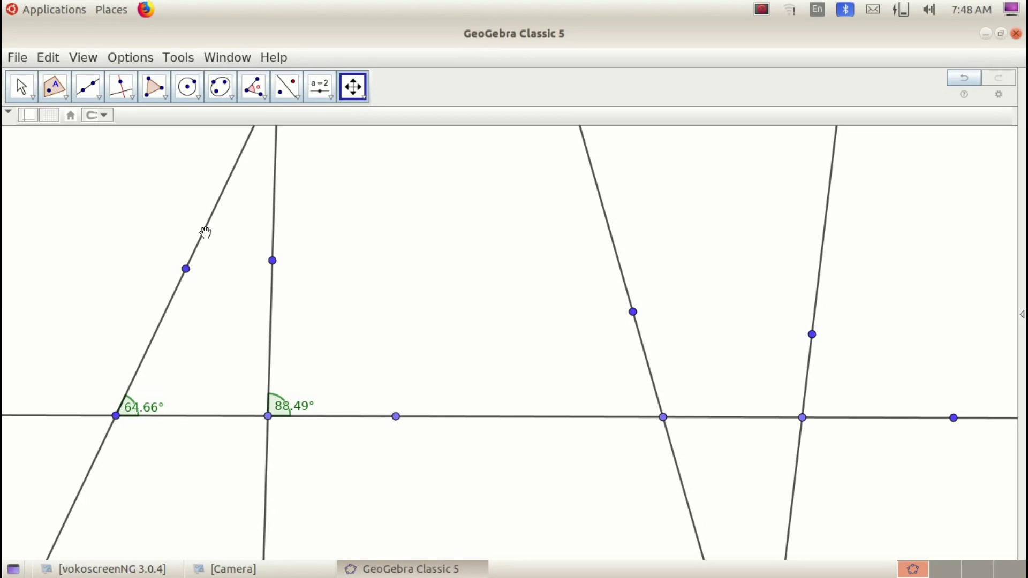
click(266, 96)
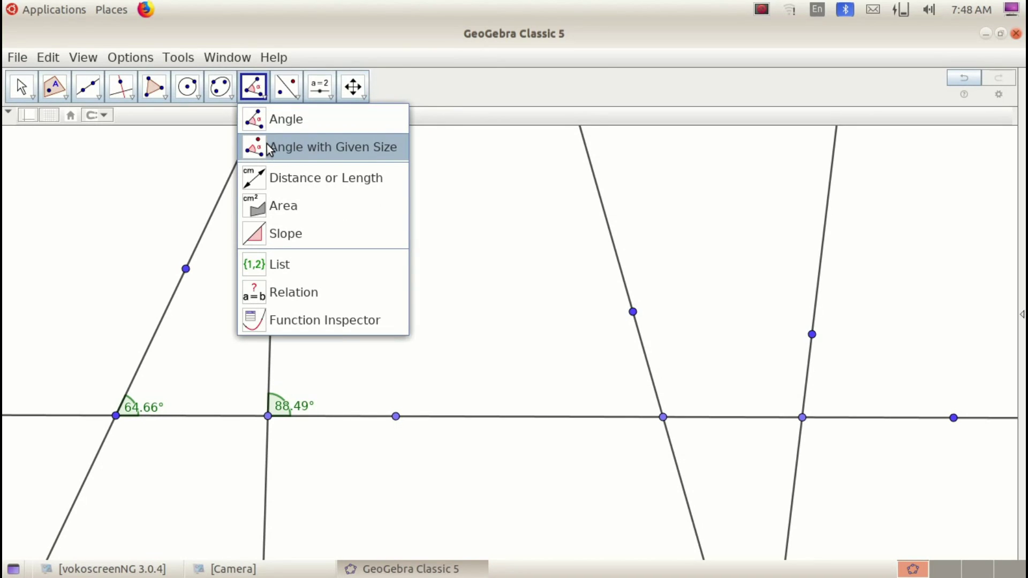
click(309, 150)
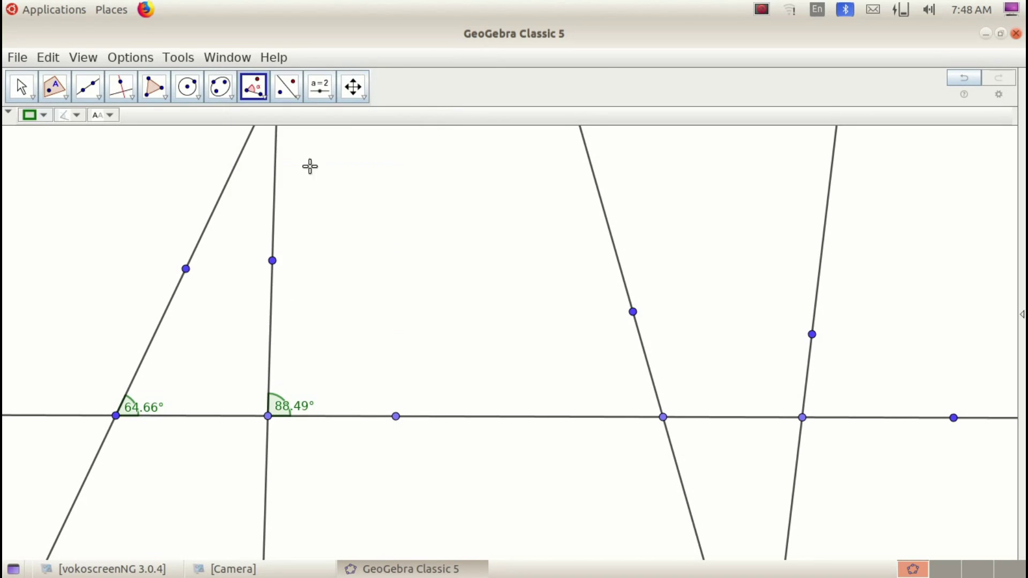
click(396, 417)
click(268, 417)
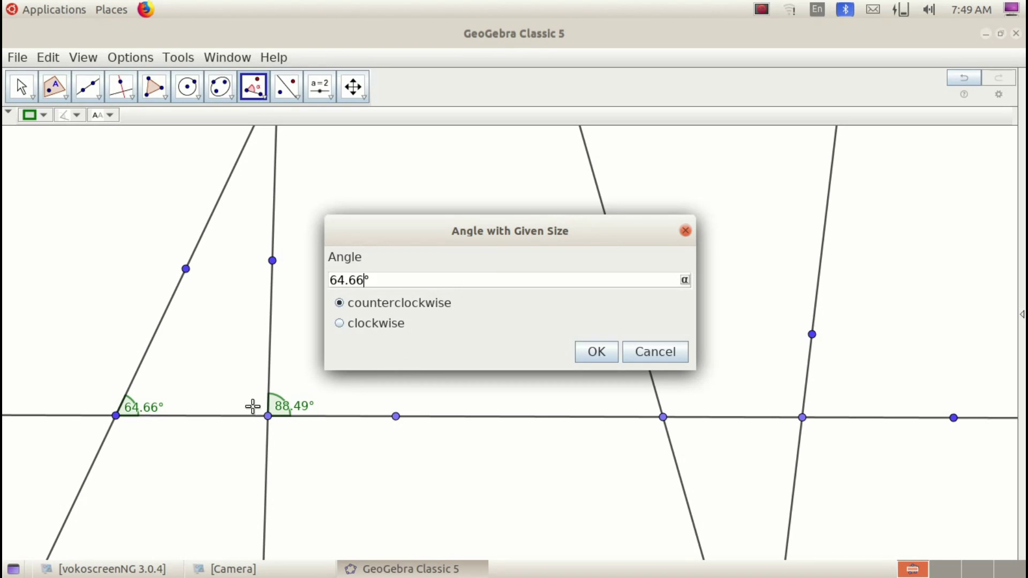
click(593, 361)
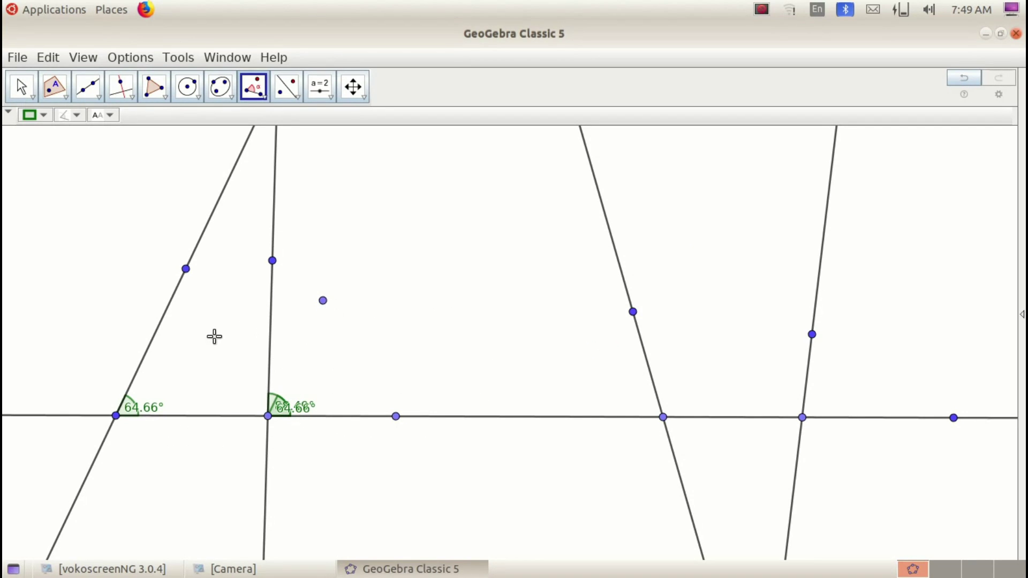
Move the second left-hand line's upper point so that the line passes through the constructed angle point
click(33, 99)
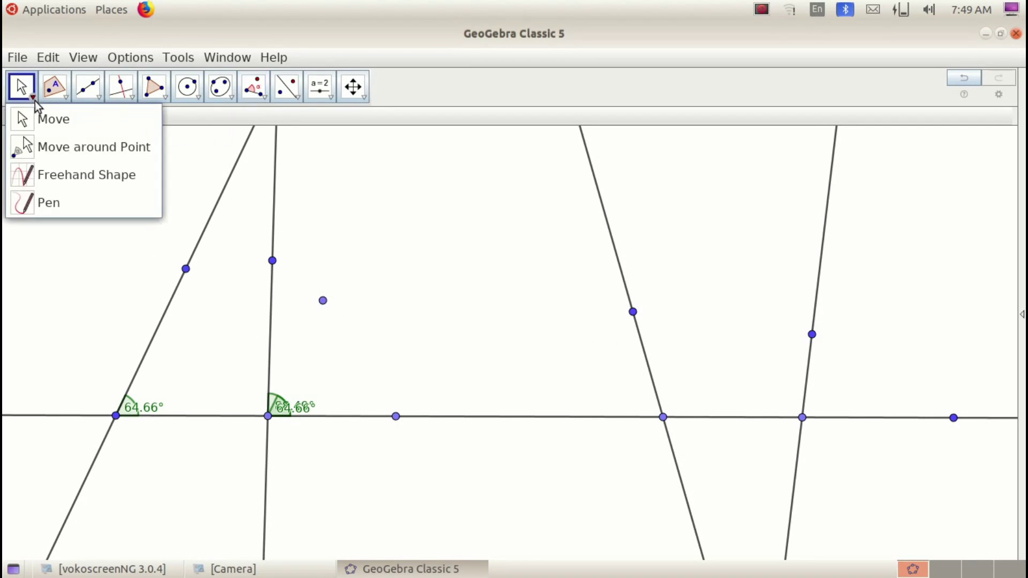
click(33, 114)
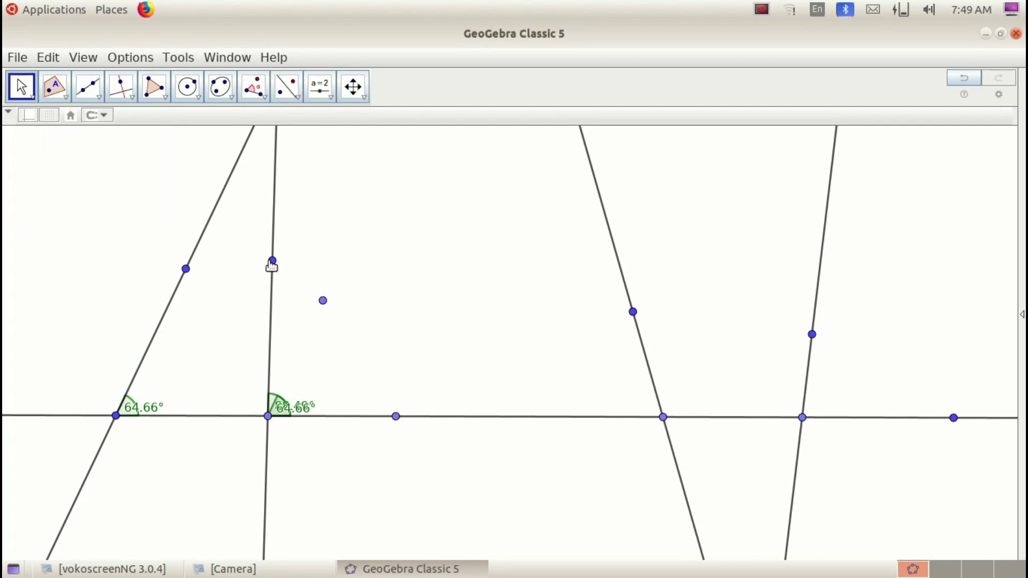
drag(272, 261, 341, 269)
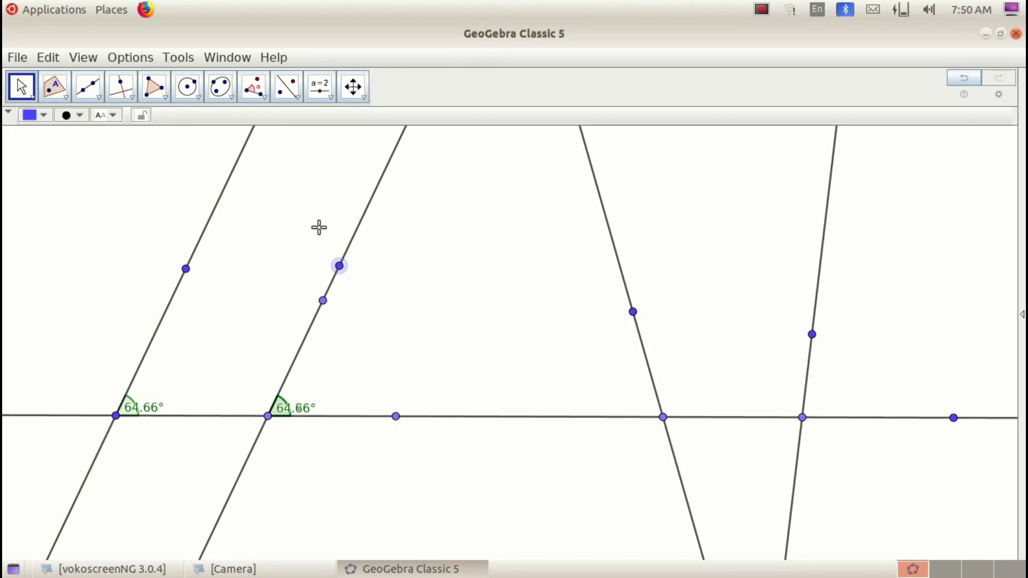
Measure the angles that the two right-hand lines make with the base line, above it and on each line's right side
click(266, 97)
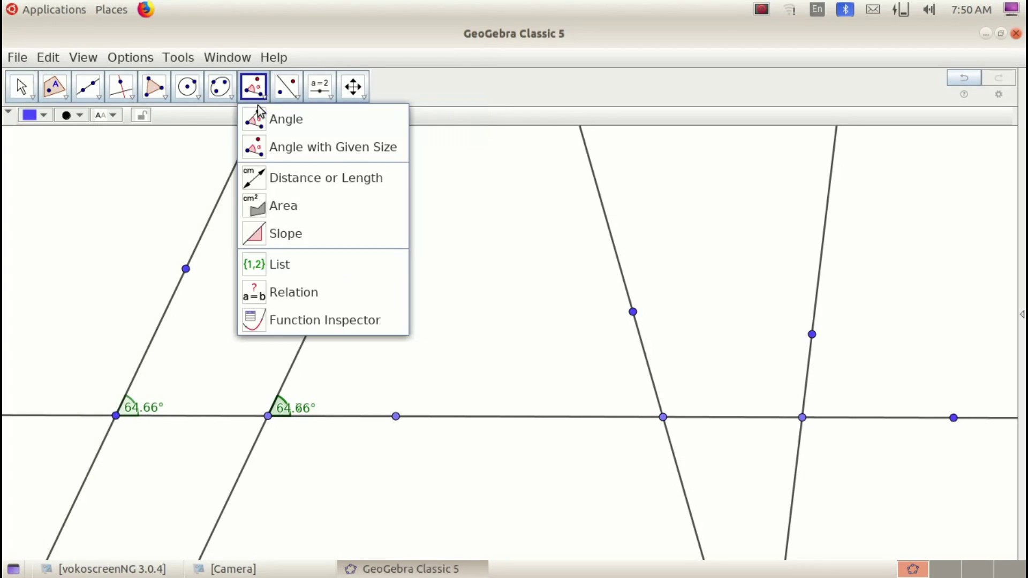
click(290, 120)
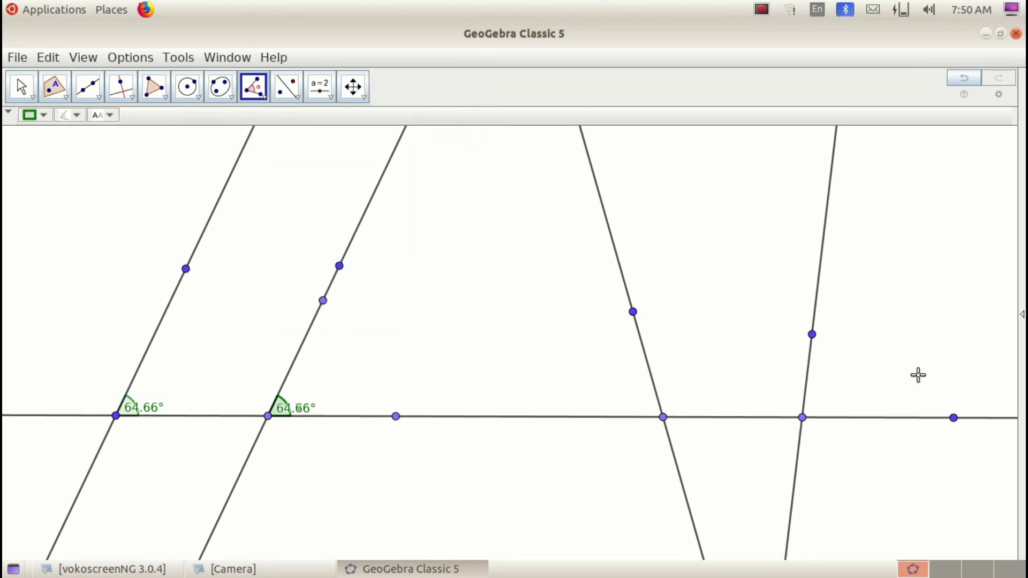
click(953, 419)
click(802, 418)
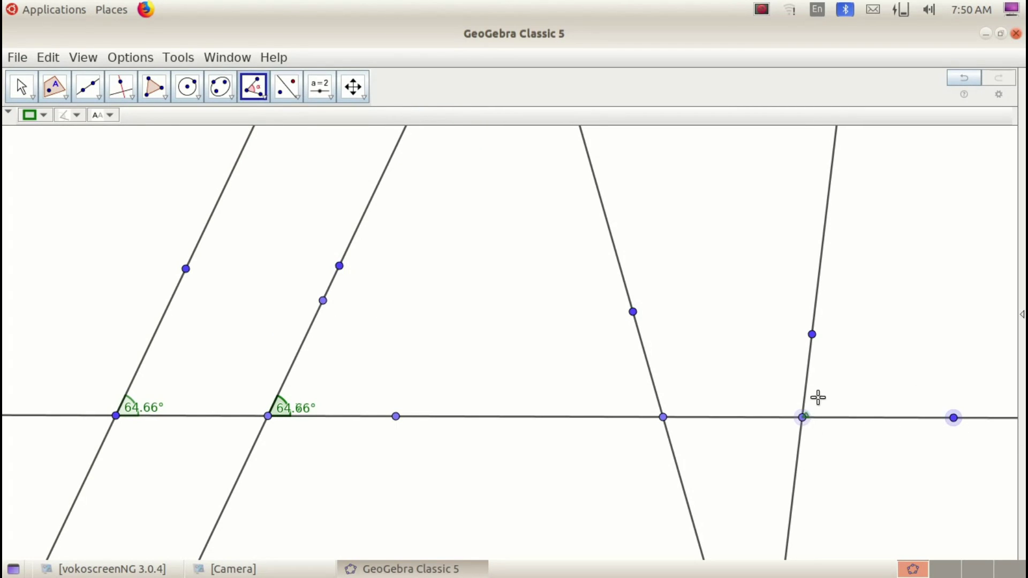
click(812, 335)
click(802, 418)
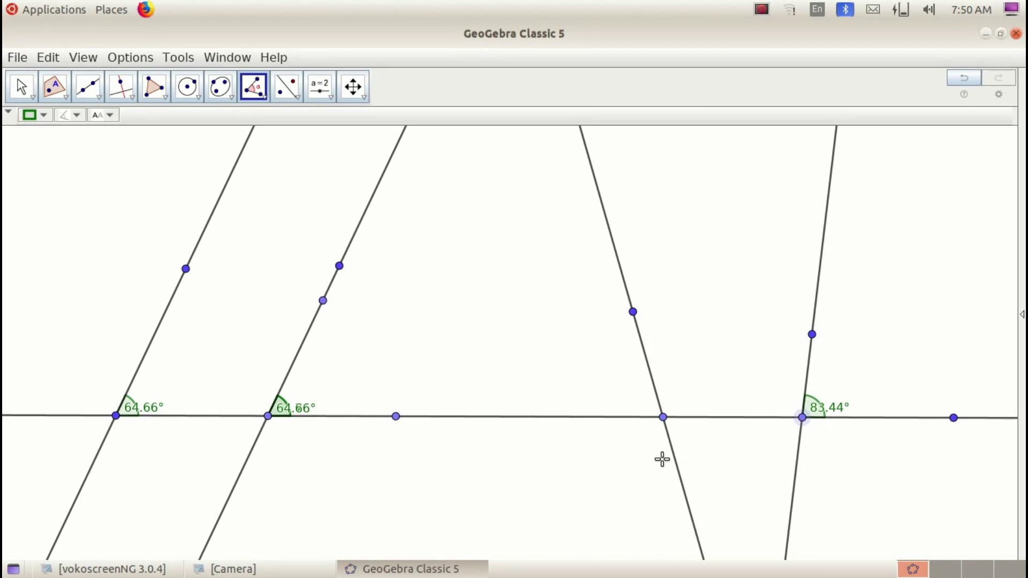
click(663, 417)
click(632, 313)
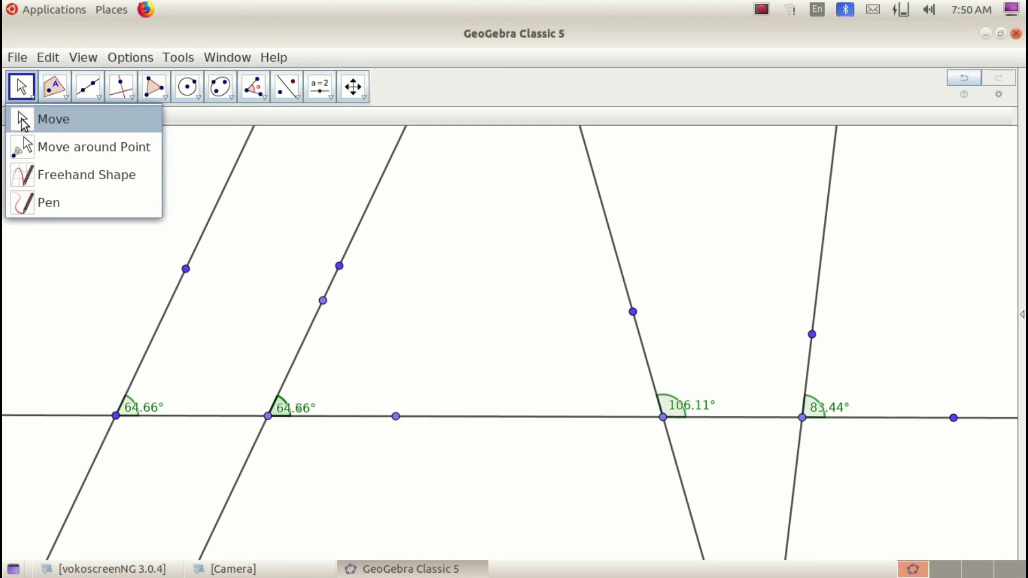
Move the value labels of the two right-hand angles up, clear of their arcs and the base line
click(22, 121)
drag(702, 410, 723, 358)
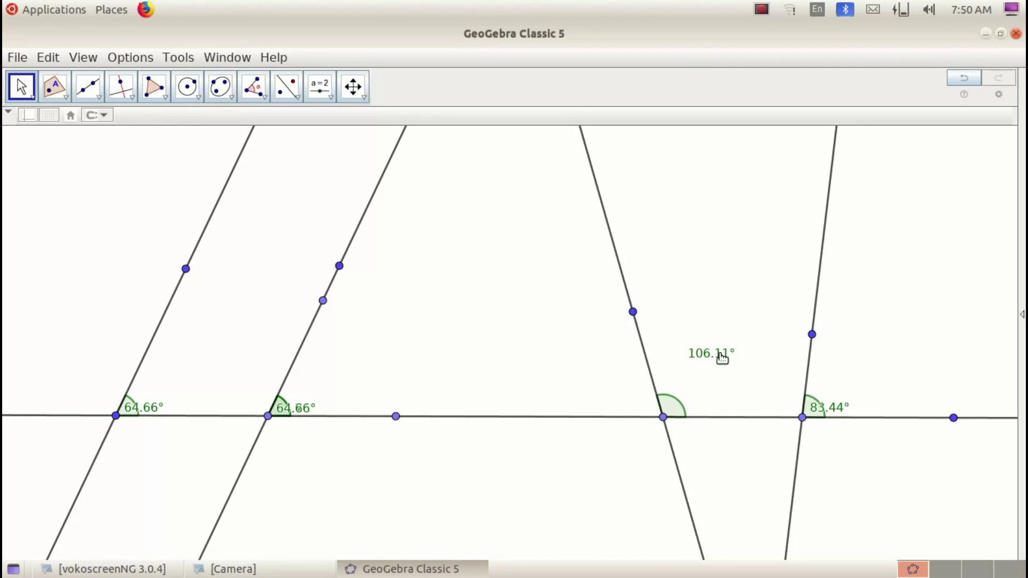
drag(837, 408, 874, 362)
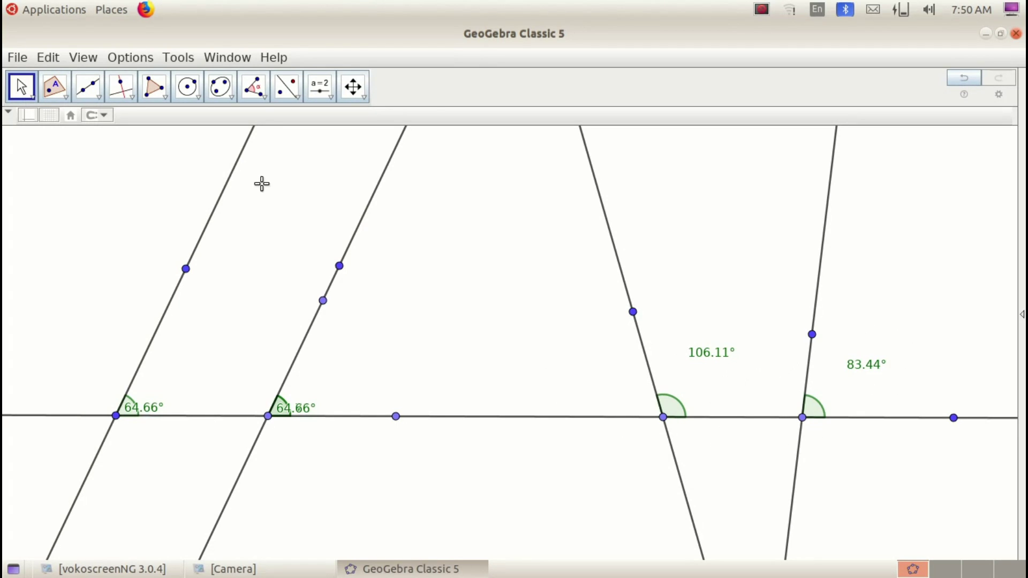
Construct a 106.11° counterclockwise angle at the rightmost crossing line's base point, starting from the base line's right defining point
click(257, 90)
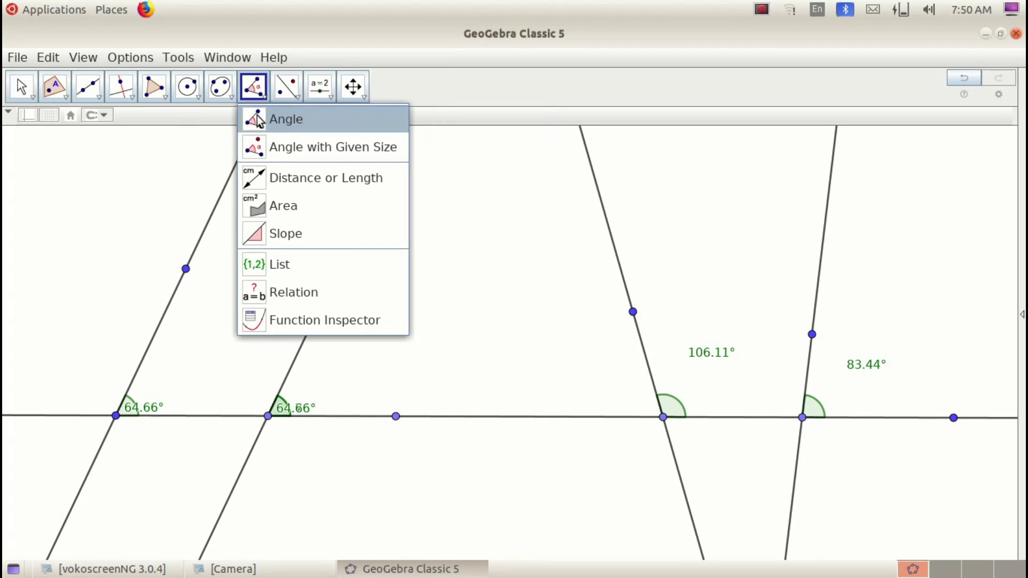
click(266, 154)
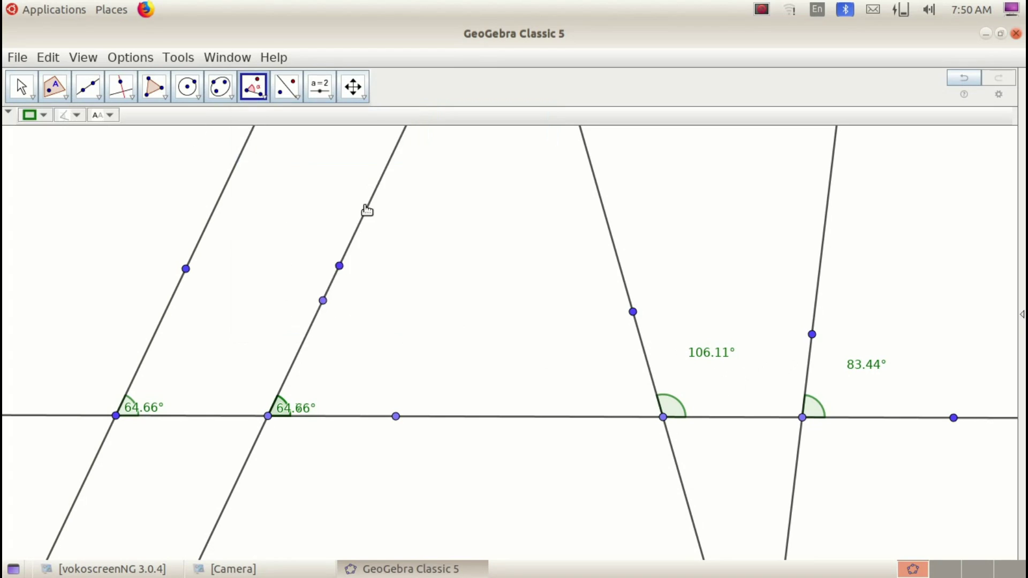
click(953, 418)
click(802, 418)
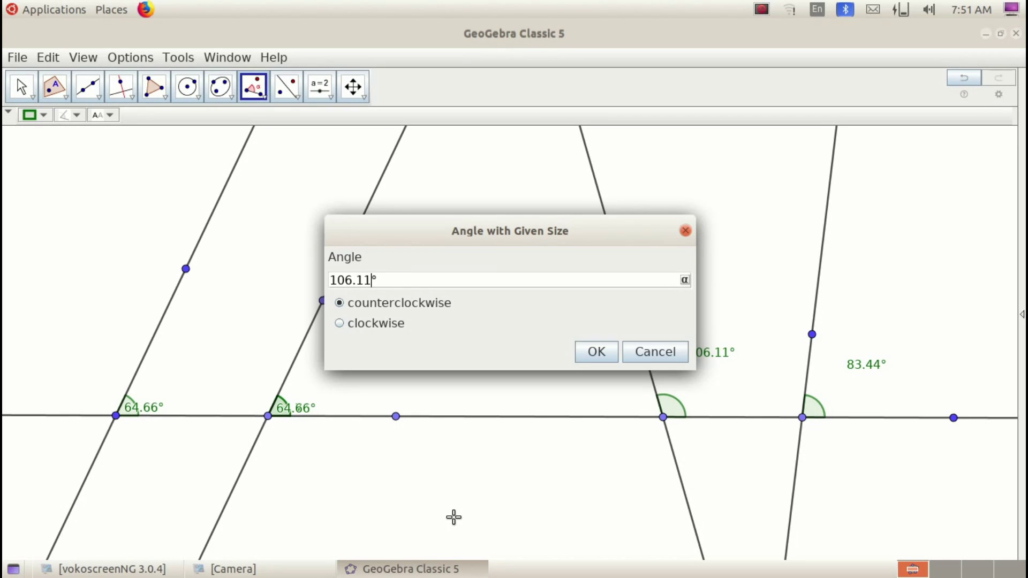
click(602, 351)
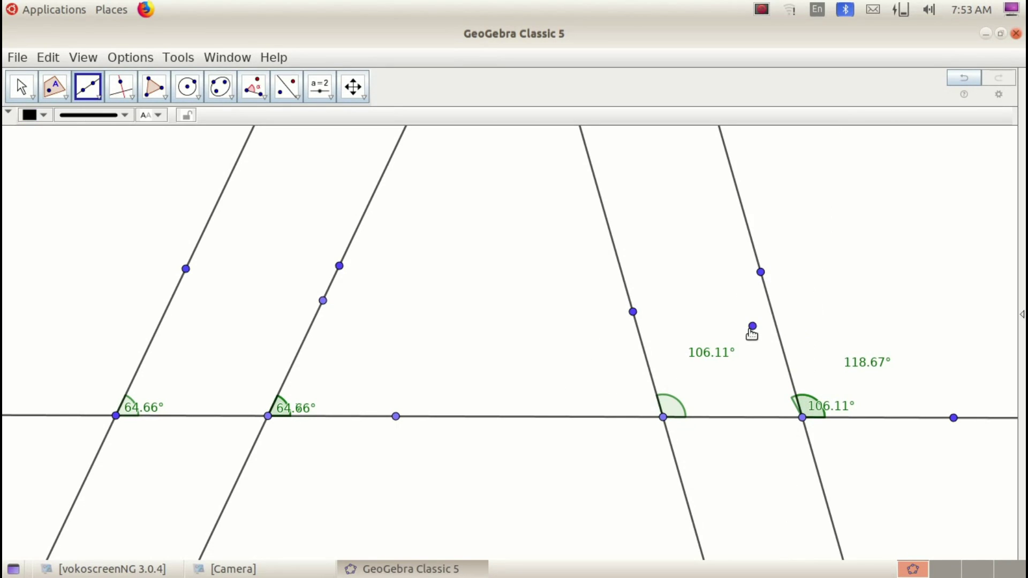
Delete the stray point J between the two right-hand lines
right_click(753, 327)
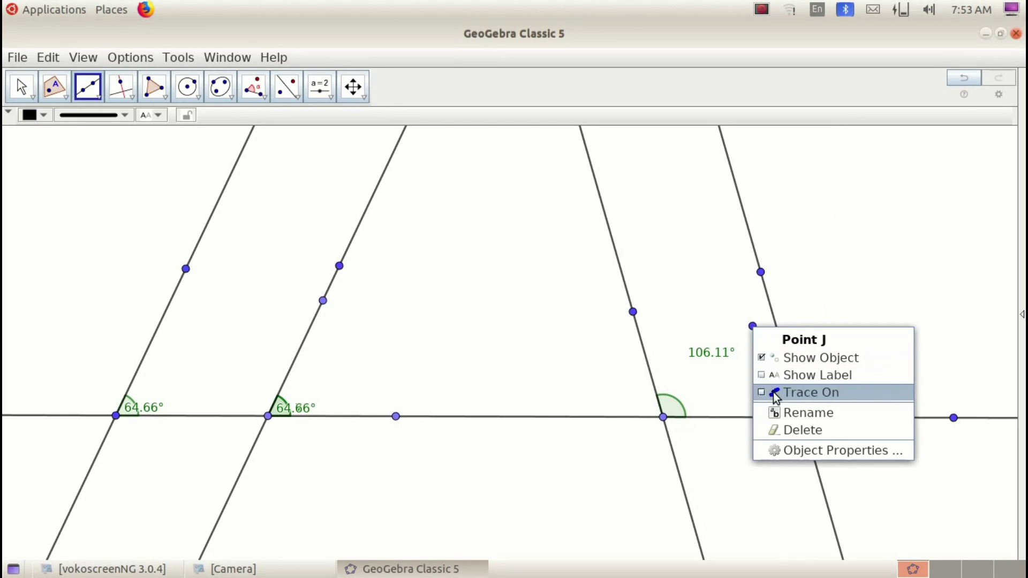
click(778, 430)
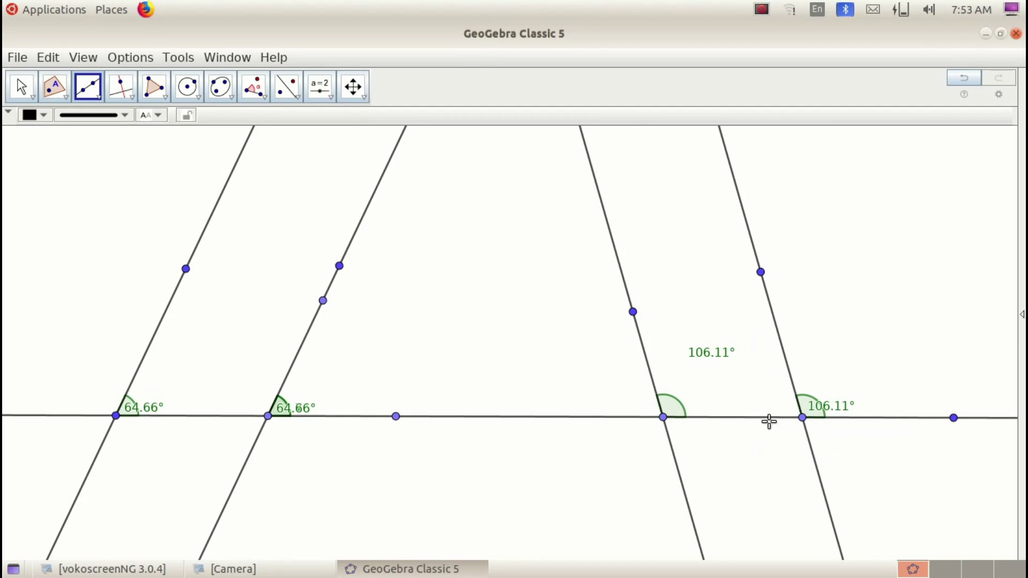
click(843, 405)
click(868, 298)
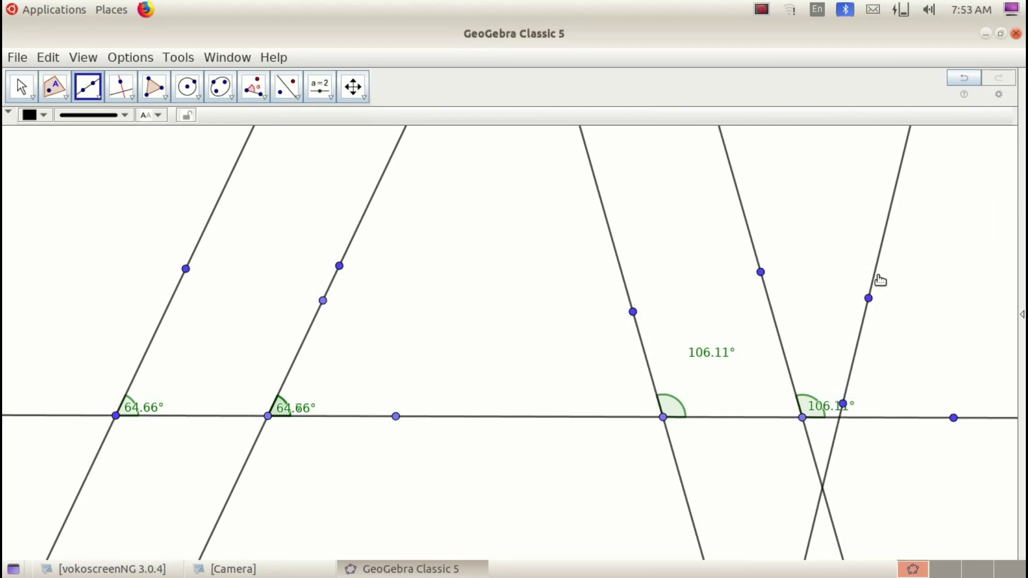
click(964, 79)
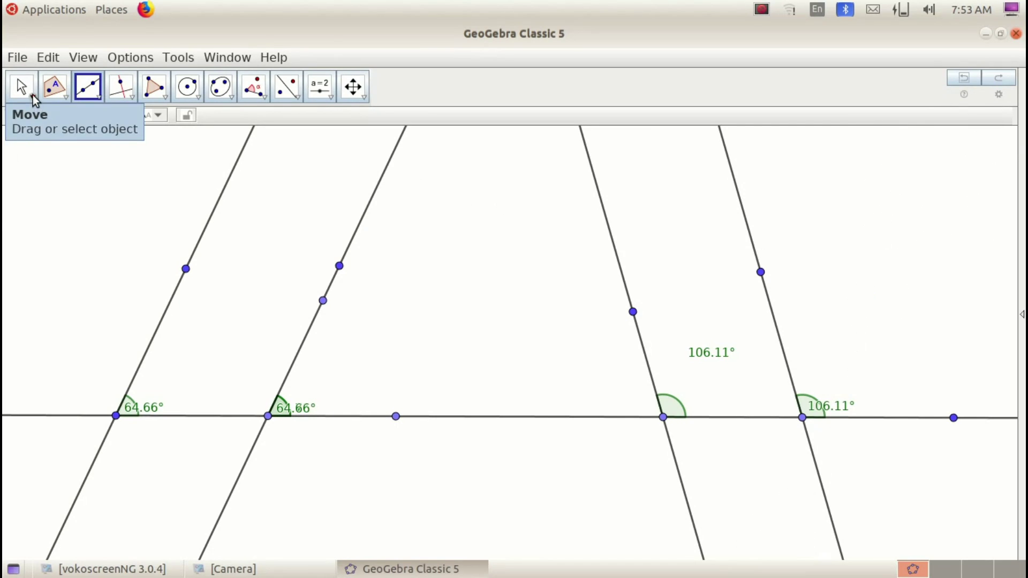
Move the rightmost angle's value label up, clear of its arc
click(33, 95)
click(49, 118)
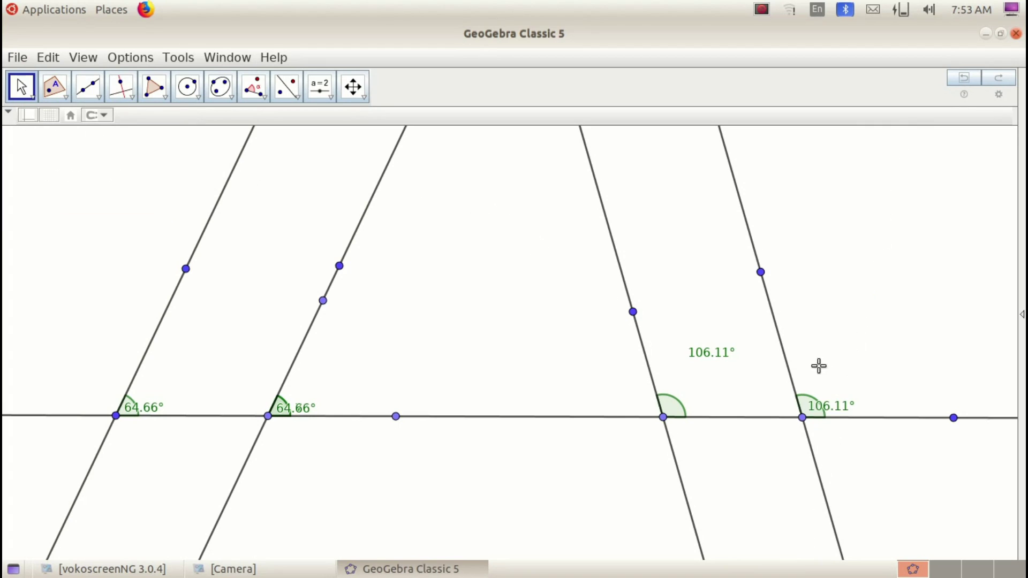
drag(839, 407, 854, 360)
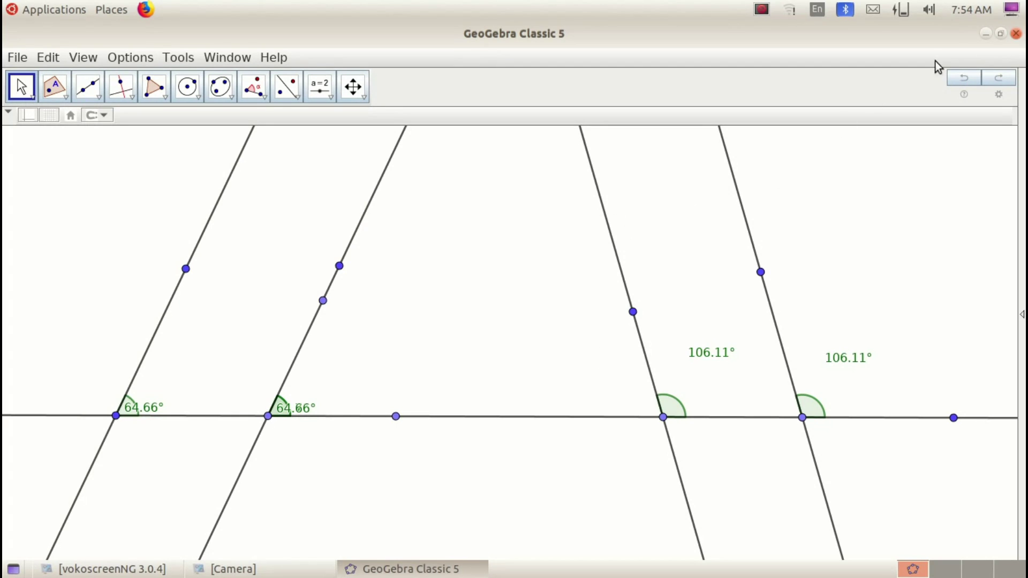
Close the GeoGebra construction without saving the changes and switch to the Camera window
click(1016, 34)
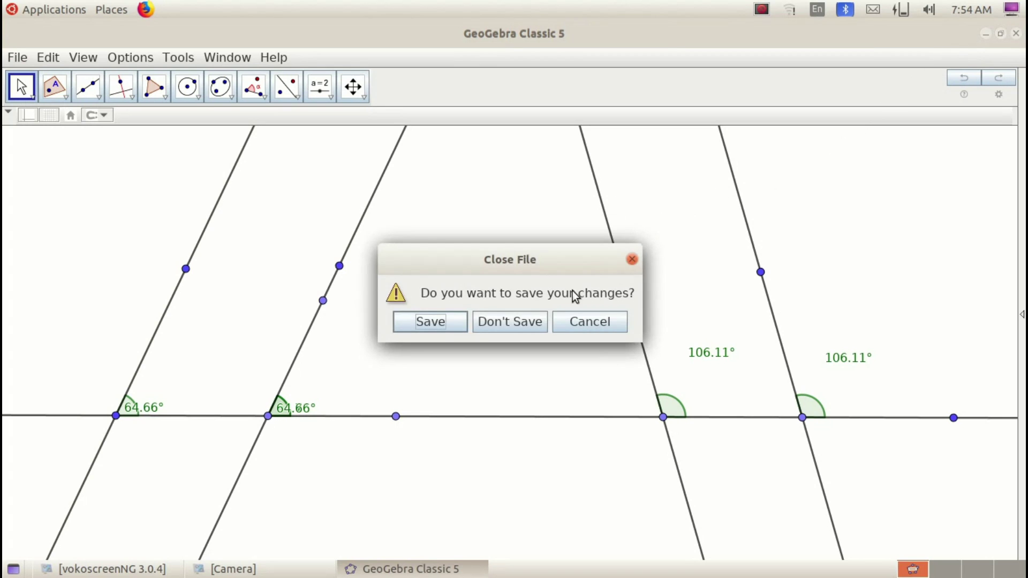
click(520, 322)
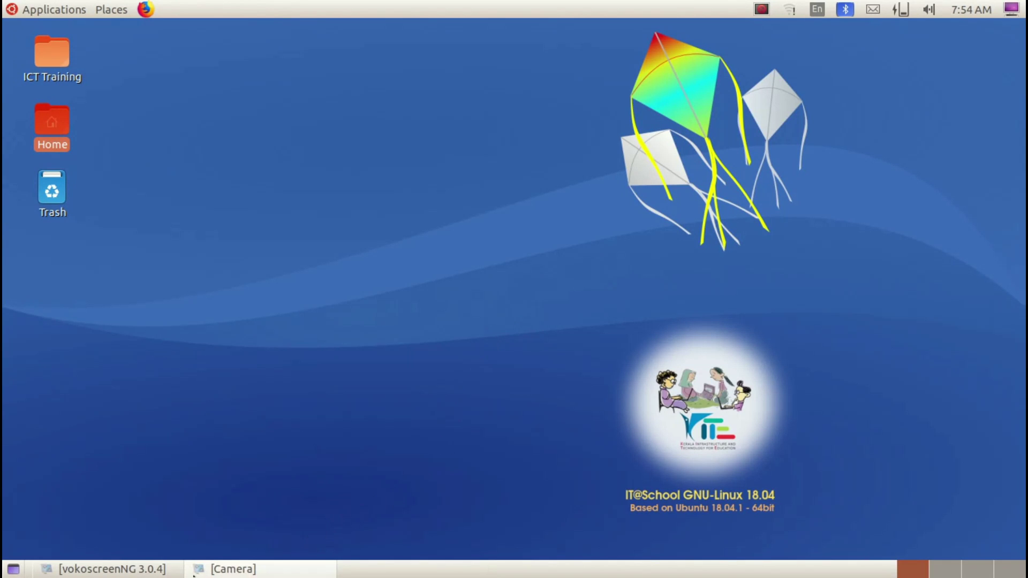
click(221, 570)
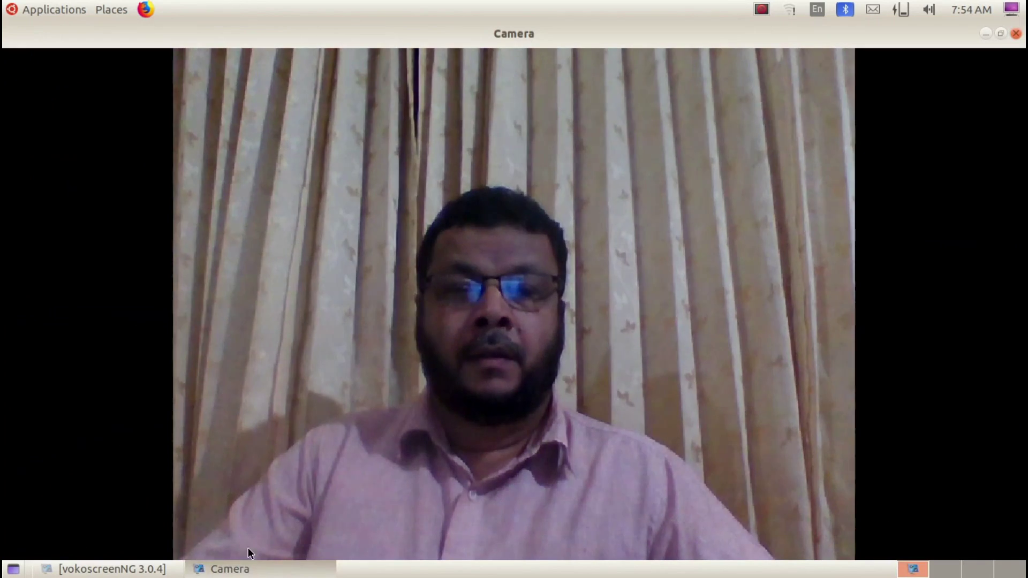